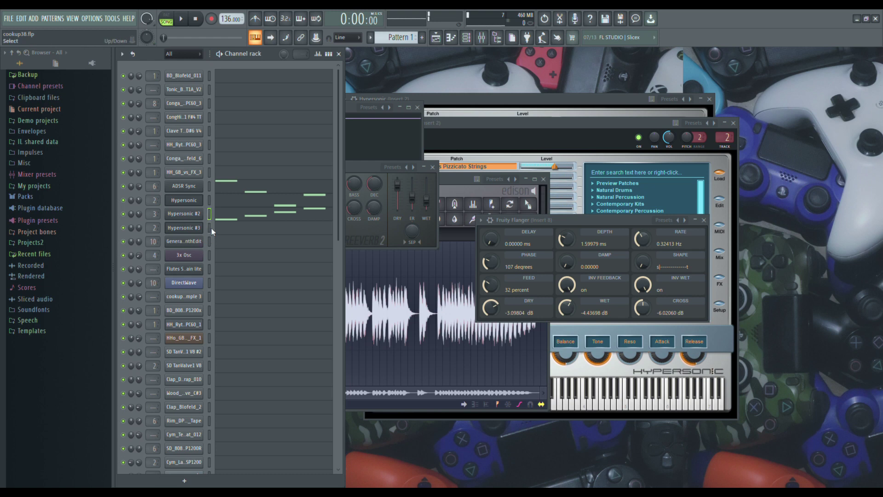
Step: Enter the descending notes B2, A2, G2 and F2 on successive beats in the Hypersonic #3 piano roll
left_click(224, 232)
left_click(172, 234)
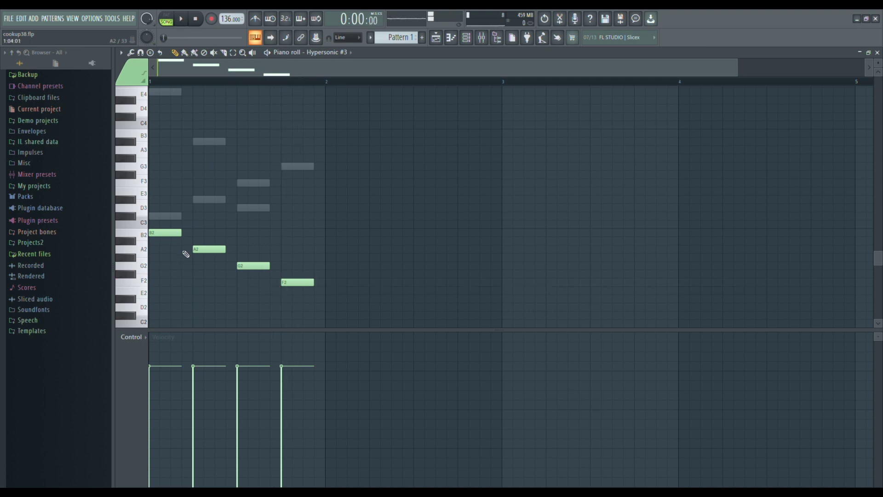
key("F7")
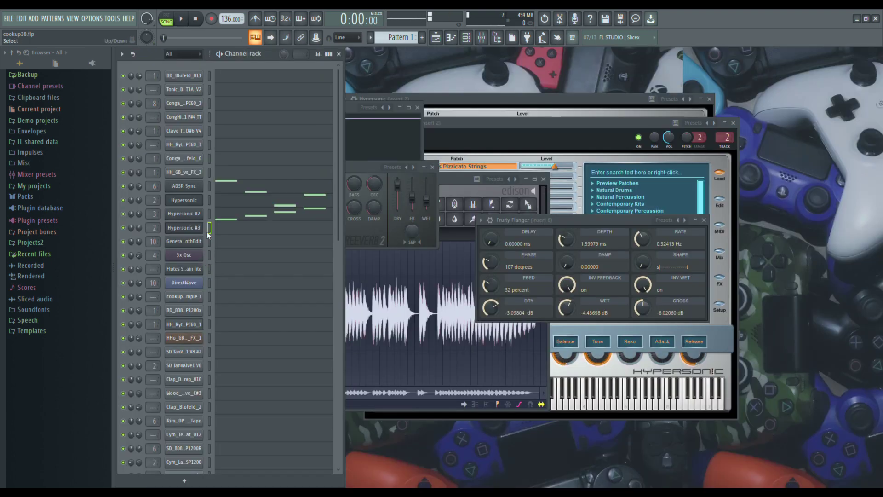
left_click(210, 213)
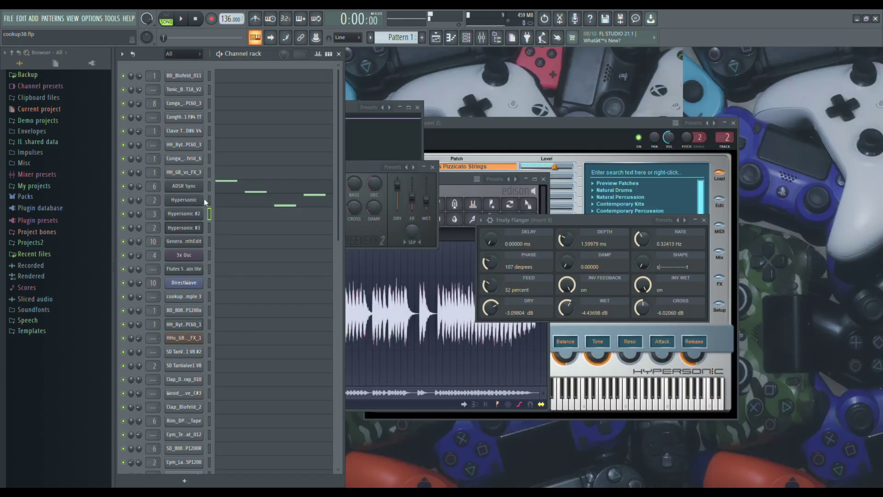
Step: In the Hypersonic #3 piano roll, stack B3, E4, A4, D5, F#5 and B5 as a chord at the start of bar 1
left_click(225, 229)
left_click_drag(172, 134, 159, 207)
left_click(154, 166)
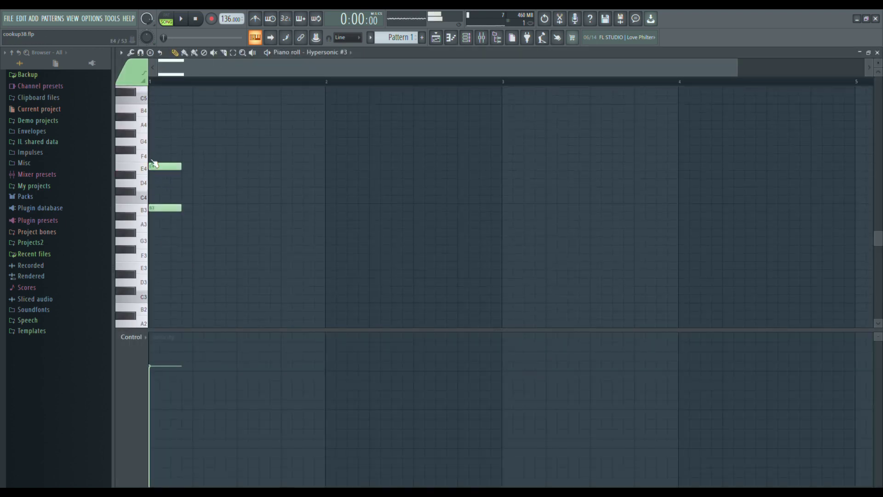
scroll(152, 133, "up", 3)
left_click(165, 159)
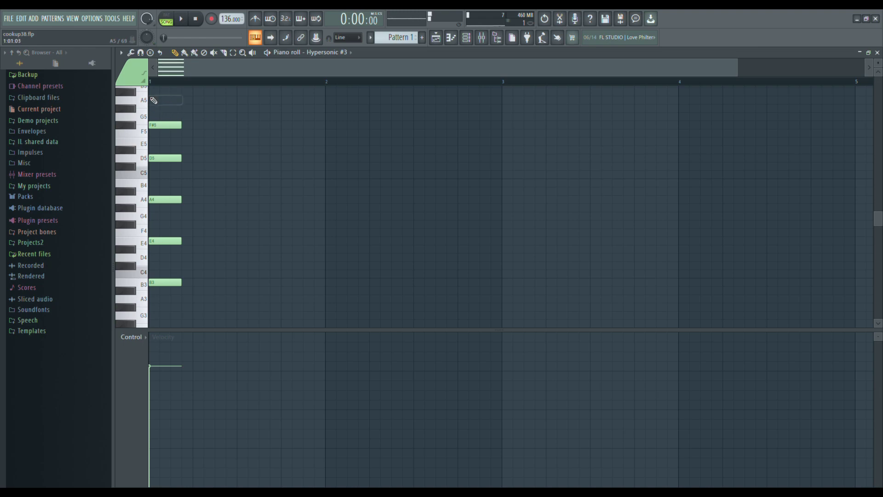
scroll(175, 98, "up", 2)
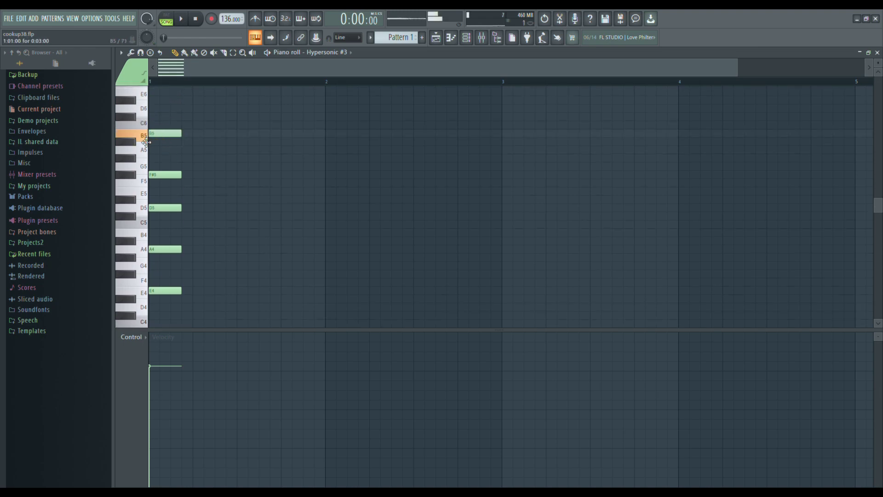
key("space")
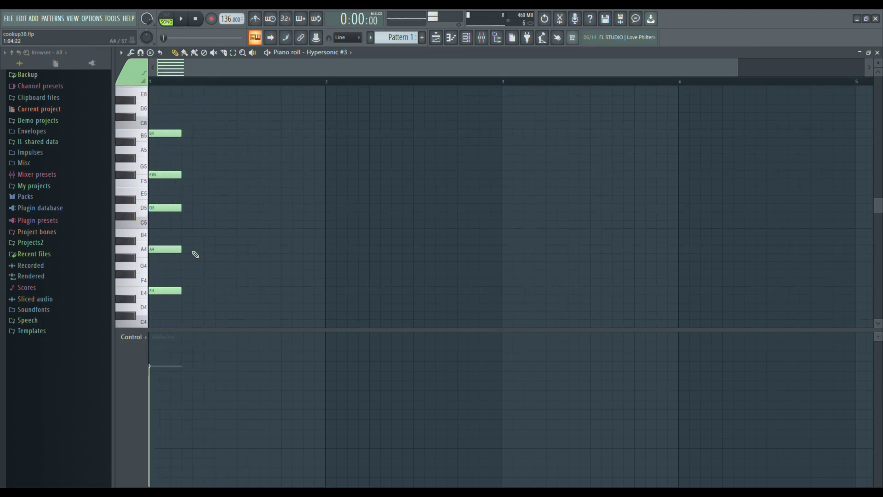
Step: Set grid snapping to none, nudge the chord notes above B3 a few ticks later for a strummed feel, and audition the chord
scroll(196, 254, "down", 3)
key("alt")
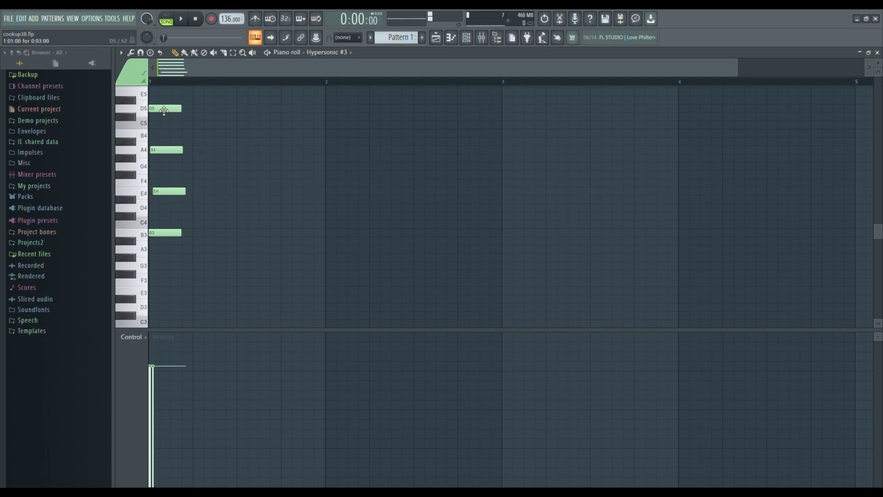
scroll(175, 130, "up", 3)
left_click(161, 150)
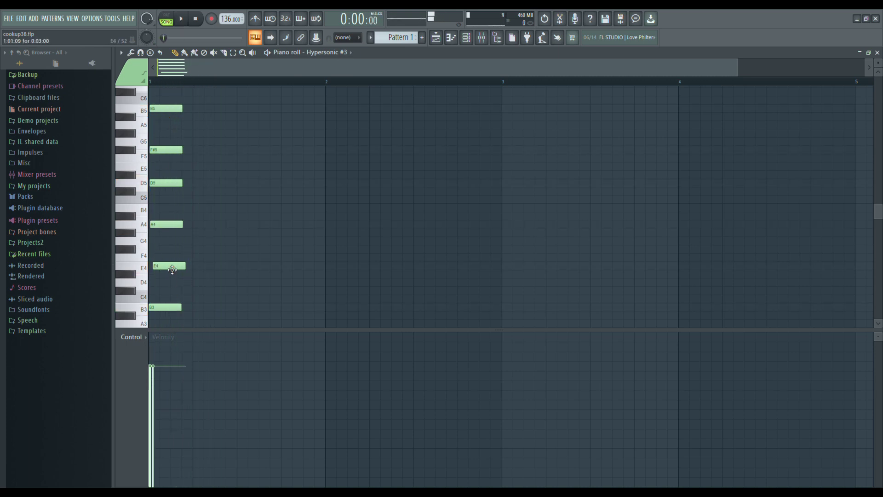
key("space")
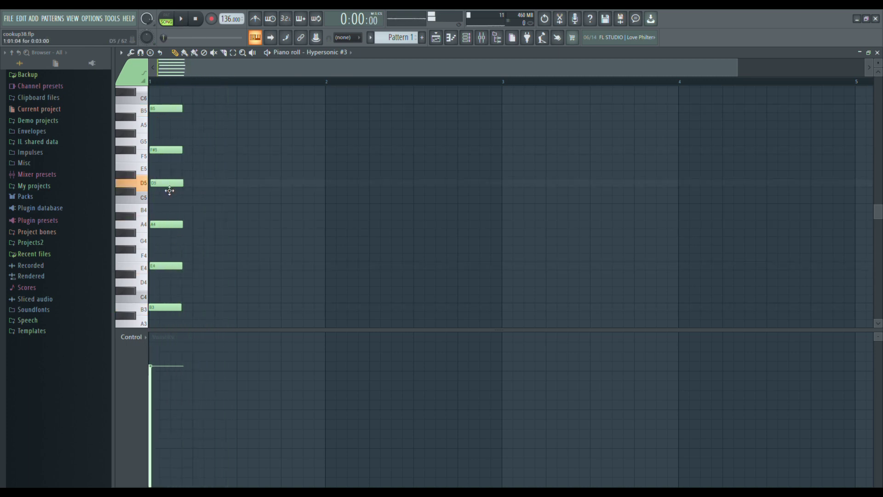
key("space")
scroll(197, 282, "down", 4)
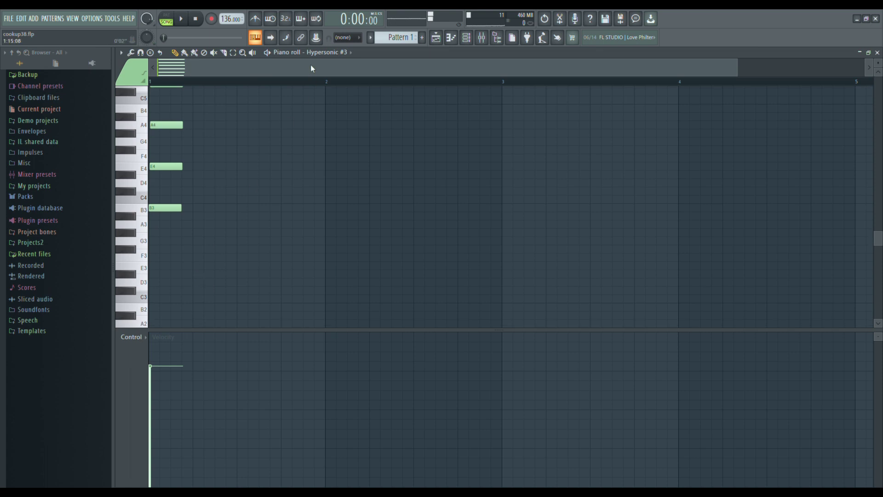
Step: Restore Line snapping and add single melody notes A#6, A6 and C#6 on beats 2, 3 and 4
key("BackSpace")
scroll(211, 209, "up", 11)
left_click(194, 194)
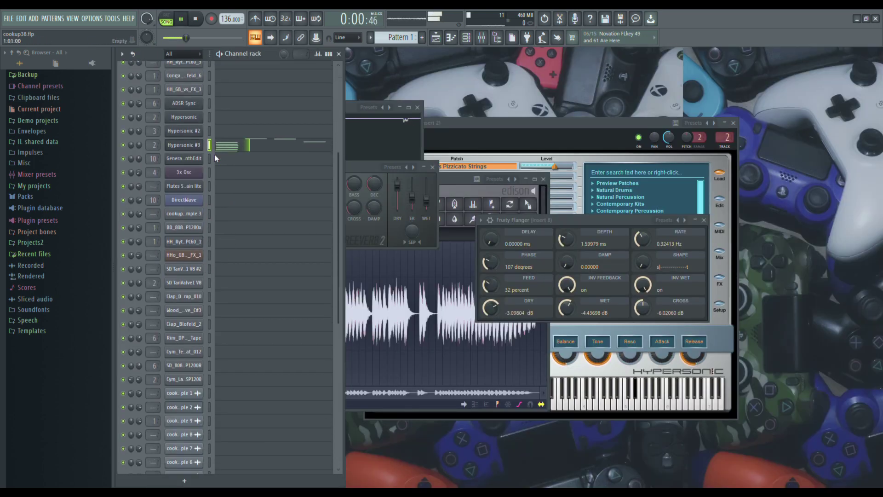
Step: Repitch the five chord notes below B5 on beat 1 to F5, C5, G#4, F4 and C#4 during playback
left_click(230, 147)
scroll(183, 269, "down", 5)
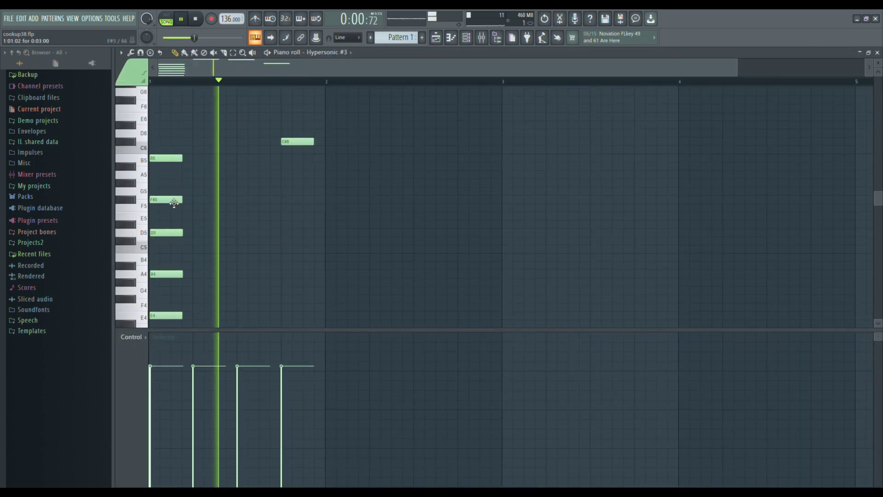
left_click_drag(174, 203, 175, 213)
scroll(174, 211, "down", 2)
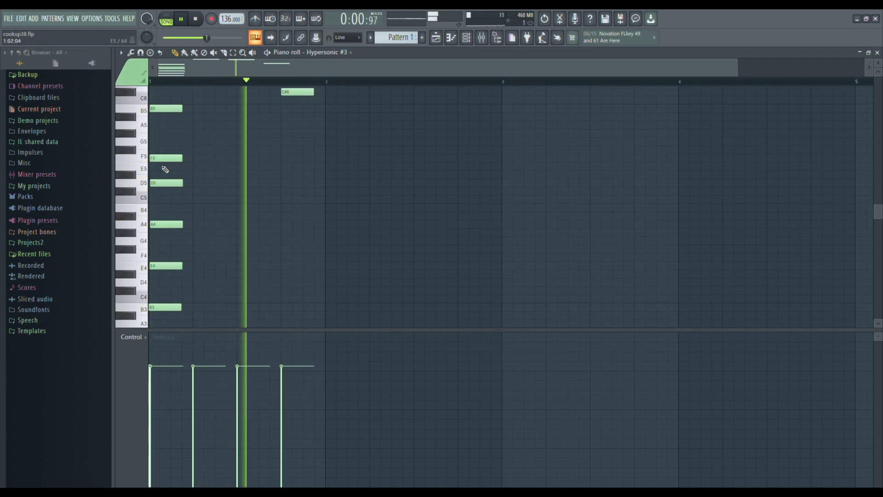
left_click_drag(165, 183, 170, 232)
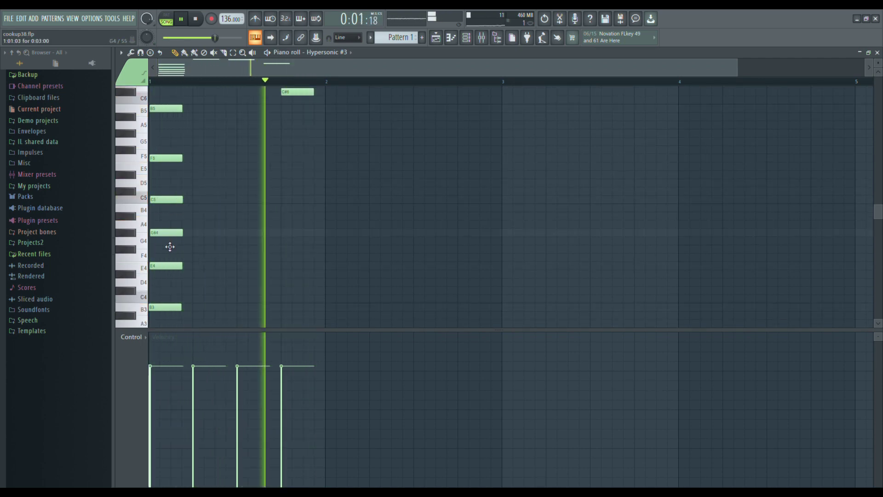
left_click_drag(169, 266, 170, 262)
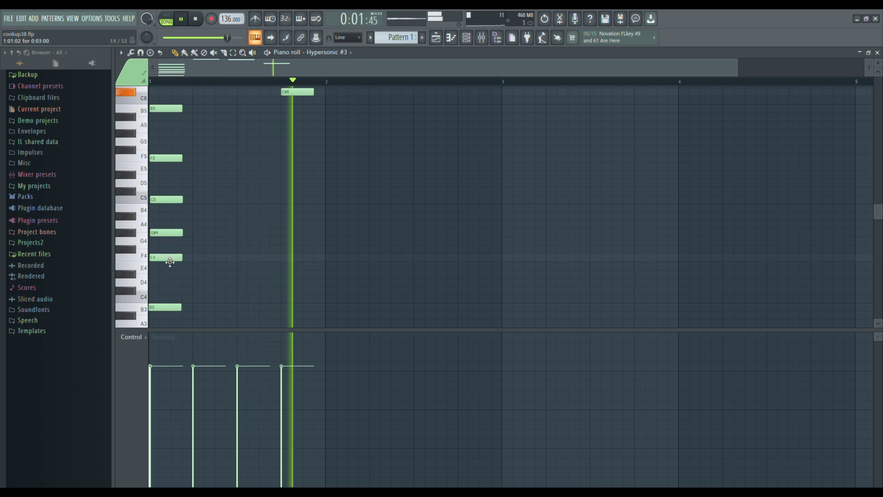
left_click_drag(172, 314, 171, 297)
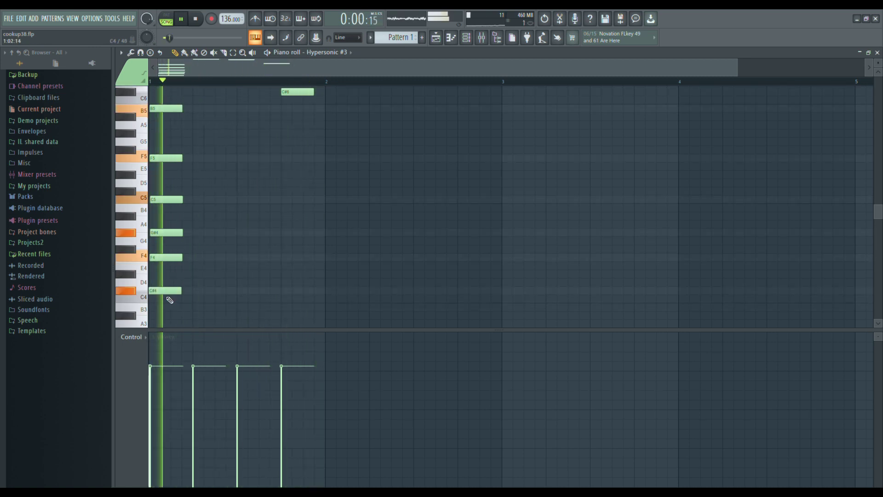
left_click_drag(171, 296, 169, 267)
scroll(168, 302, "down", 2)
scroll(171, 275, "up", 2)
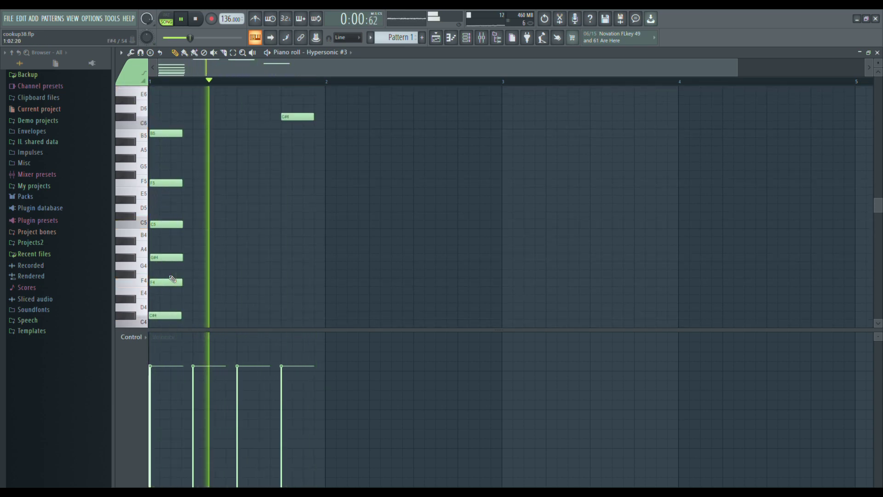
Step: Spread the chord's upper notes across the bar, moving C5 to beat 2, F5 to beat 3 and B5 to beat 4
left_click_drag(167, 224, 211, 225)
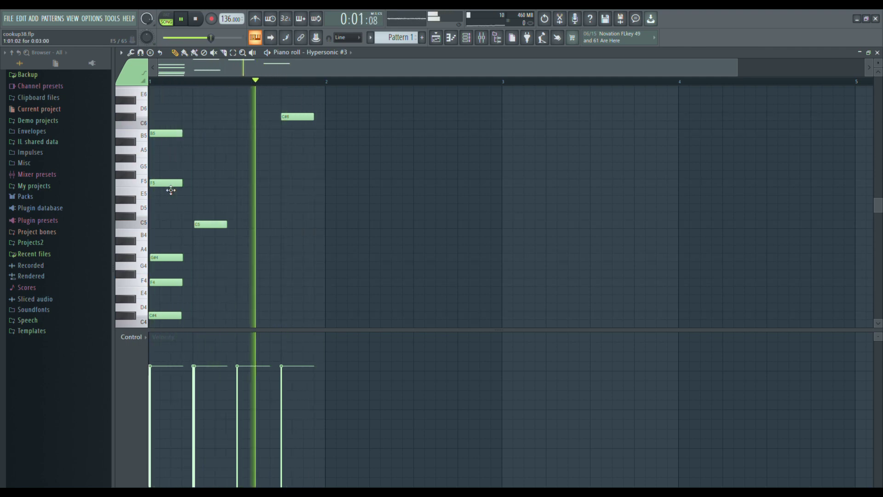
left_click_drag(171, 190, 257, 190)
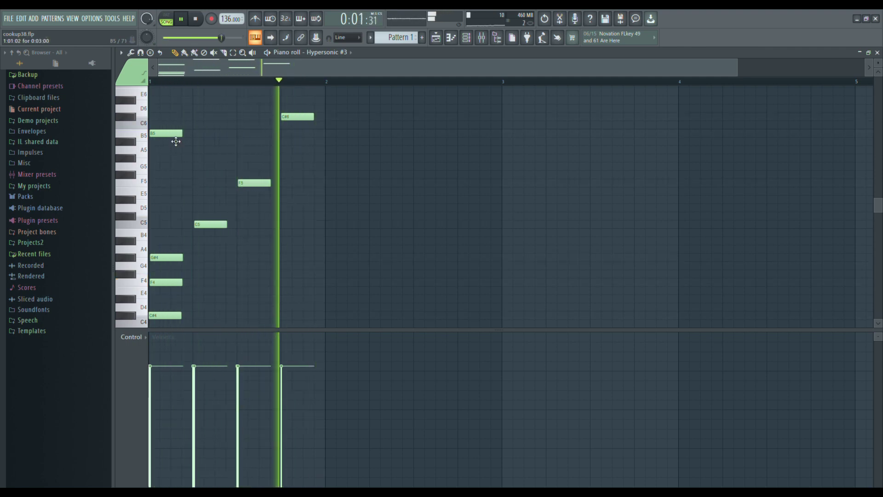
left_click_drag(176, 141, 309, 146)
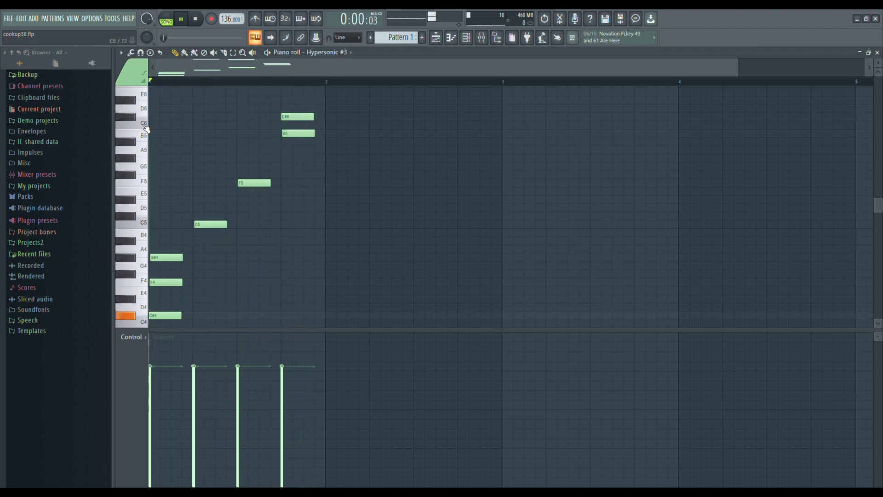
Step: Delete the B5 note on beat 4 and lower the C#6 above it to C6
right_click(294, 133)
left_click_drag(293, 117, 293, 125)
Step: Add a high F6 note on beat 1 to begin the melody line
scroll(258, 152, "up", 5)
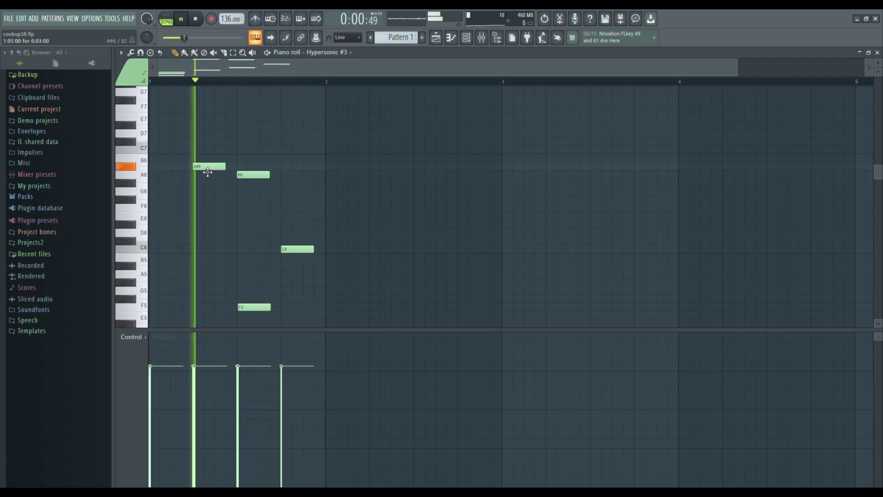
left_click(144, 208)
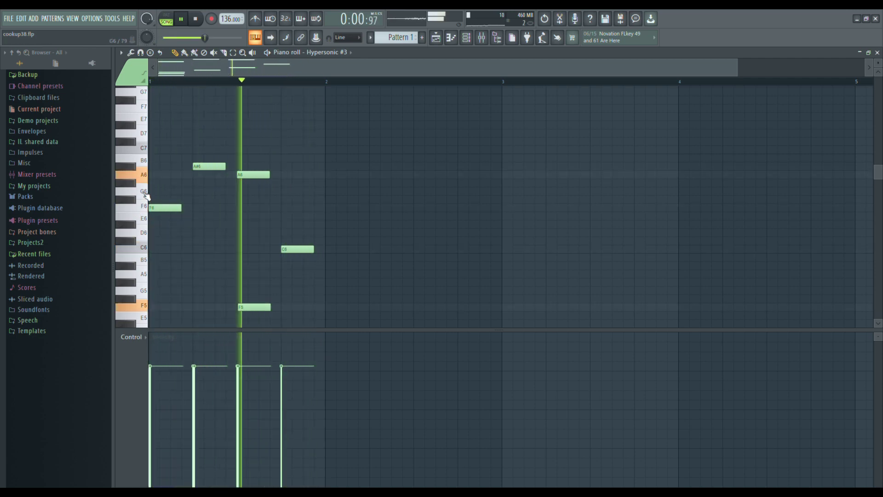
left_click(146, 196)
Step: Try G#6, F6 and D#6 as the high melody note on beat 4, settling on F#6
left_click(285, 184)
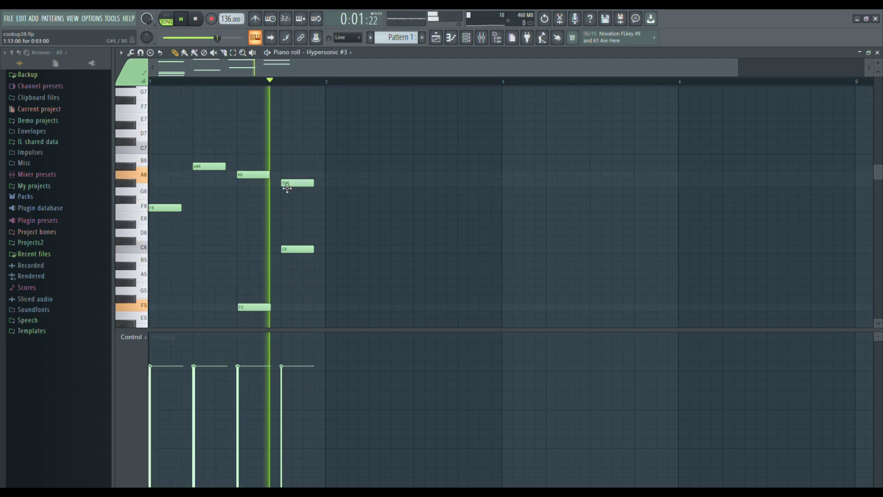
right_click(299, 187)
left_click(293, 209)
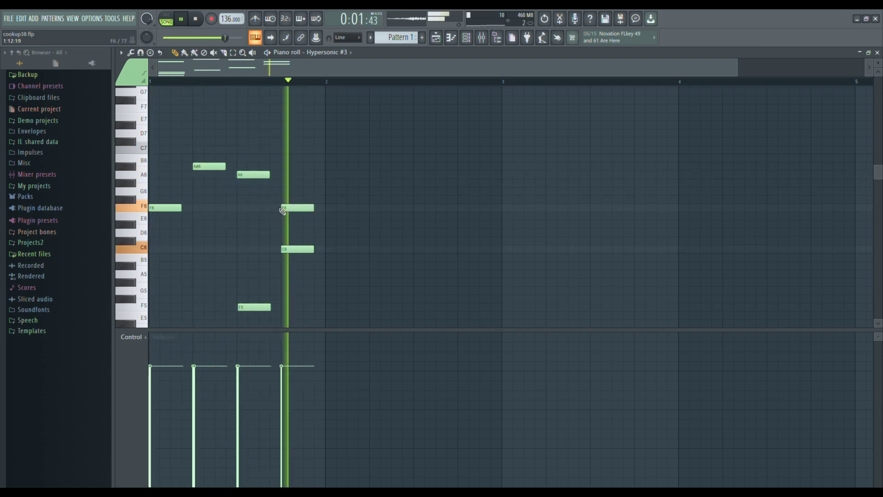
left_click_drag(293, 210, 290, 230)
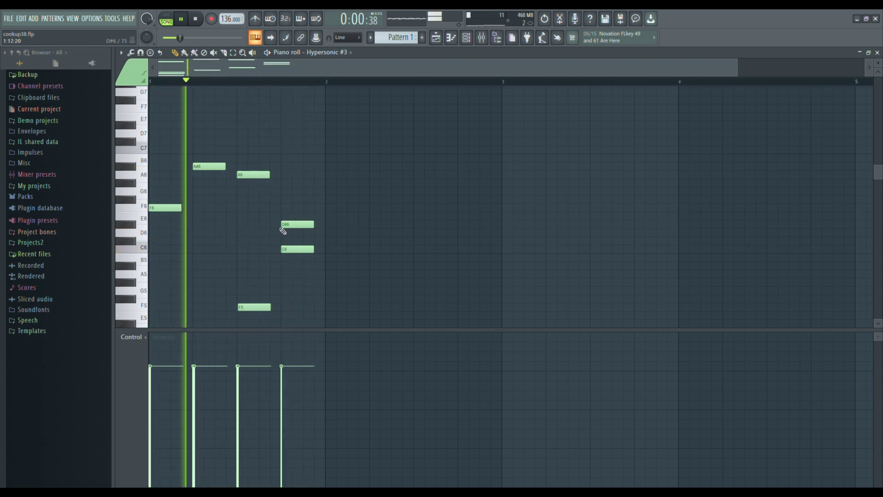
left_click(286, 200)
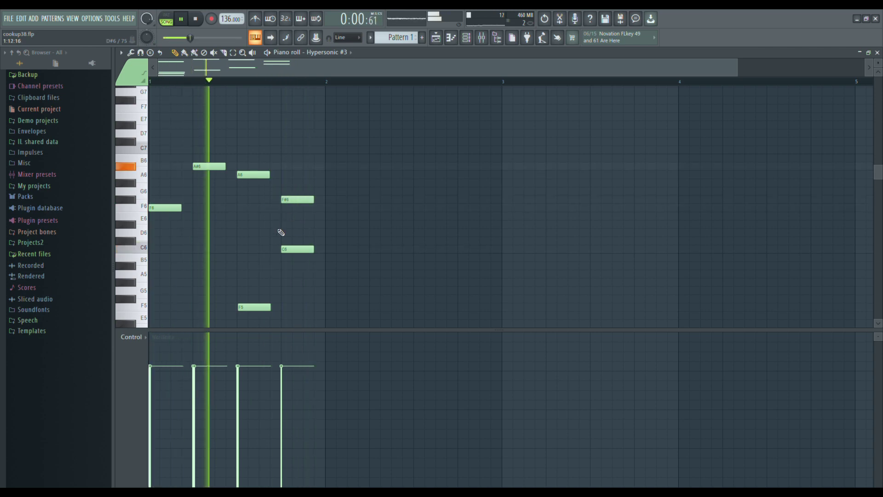
Step: Try low notes F#5 and C#4 on beat 4 in turn, replacing them with D#4
scroll(260, 252, "down", 5)
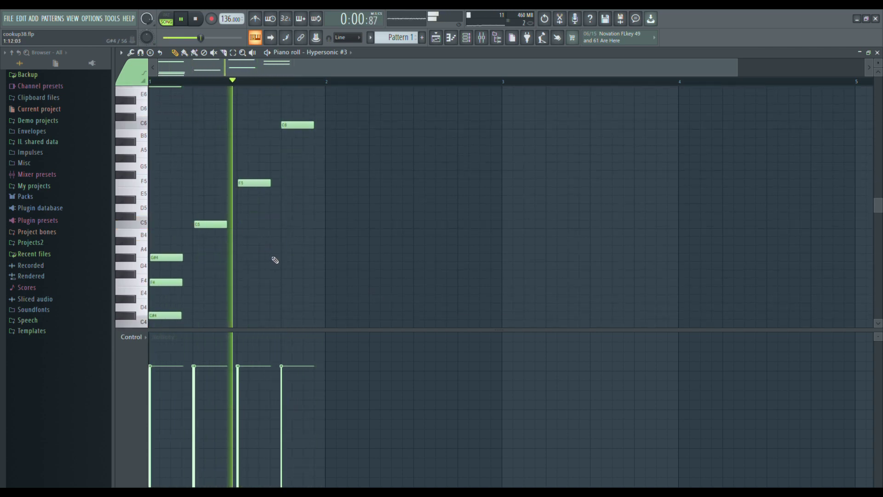
left_click(285, 175)
right_click(295, 177)
left_click(285, 315)
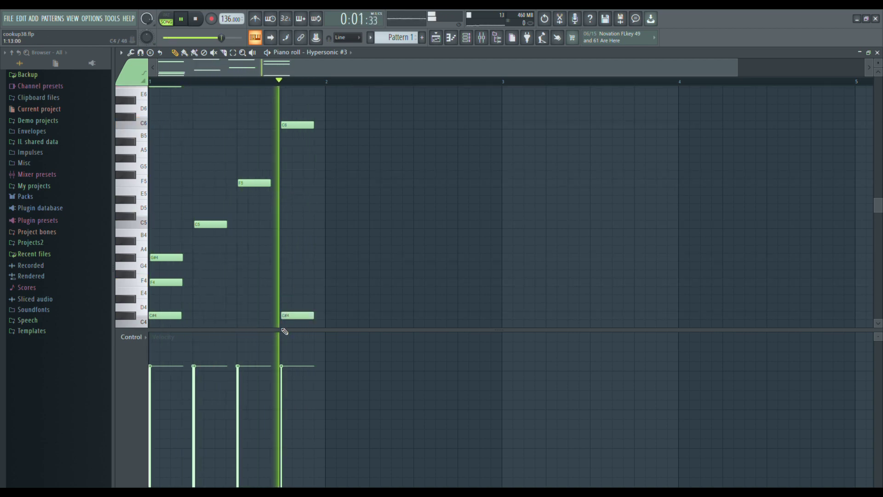
scroll(285, 299, "down", 3)
right_click(288, 241)
left_click(286, 224)
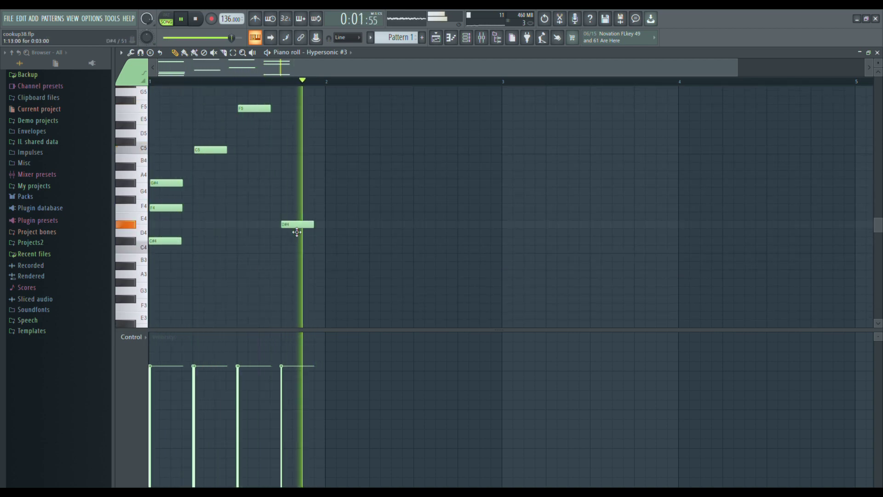
Step: Remove the C#4 from the beat 1 chord and replace the low D#4 on beat 4 with F#4
scroll(229, 276, "up", 3)
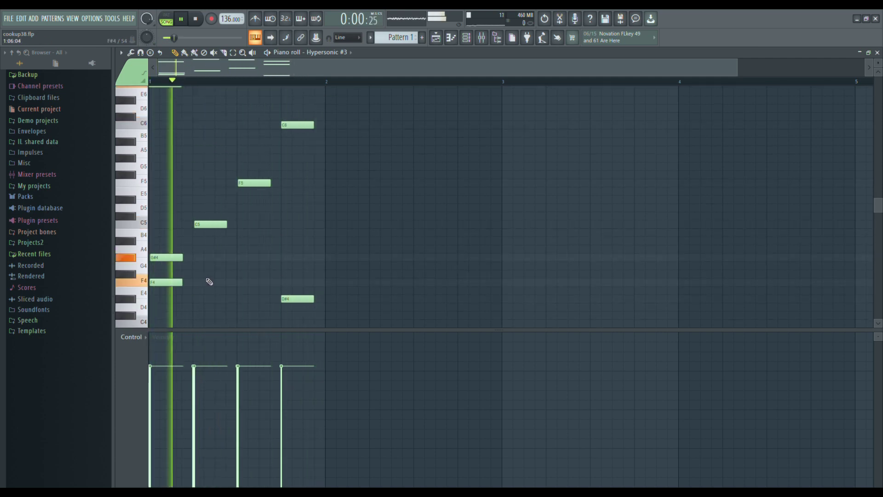
scroll(291, 299, "up", 2)
scroll(288, 296, "down", 1)
right_click(296, 321)
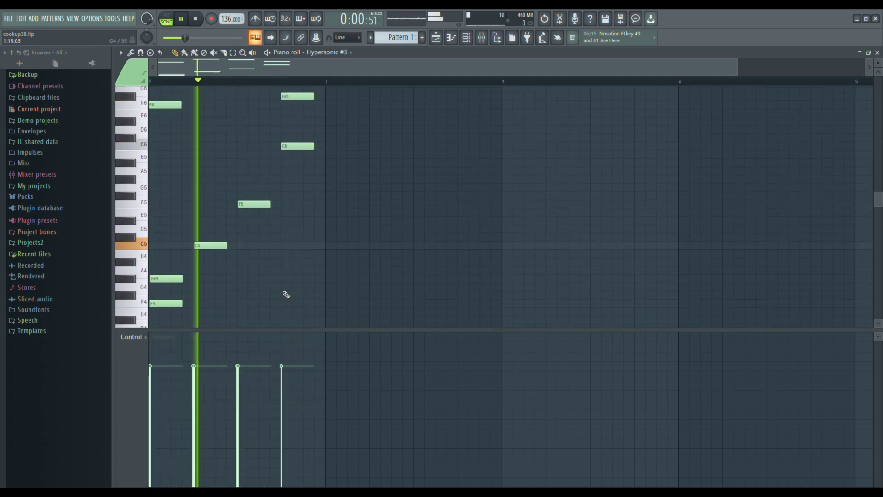
left_click(286, 288)
right_click(286, 288)
left_click(287, 295)
Step: Lower the F4 note on beat 1 by one octave and select all notes in the piano roll
scroll(173, 204, "down", 4)
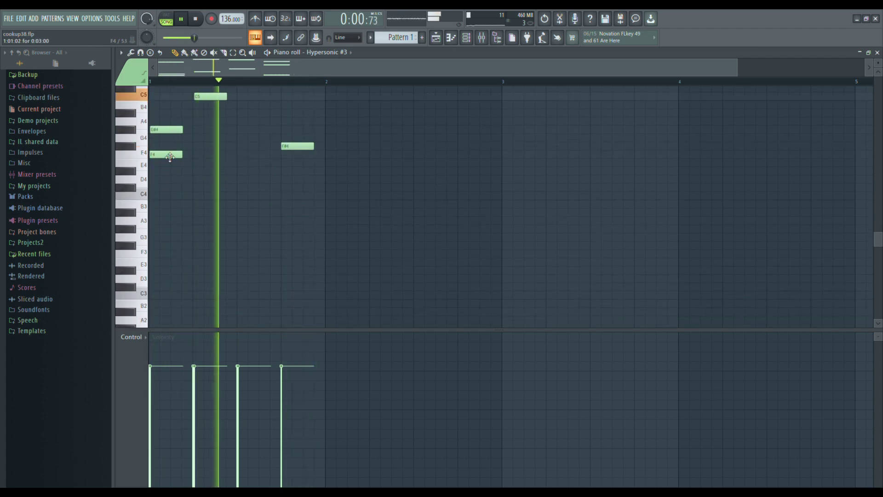
scroll(183, 165, "down", 2)
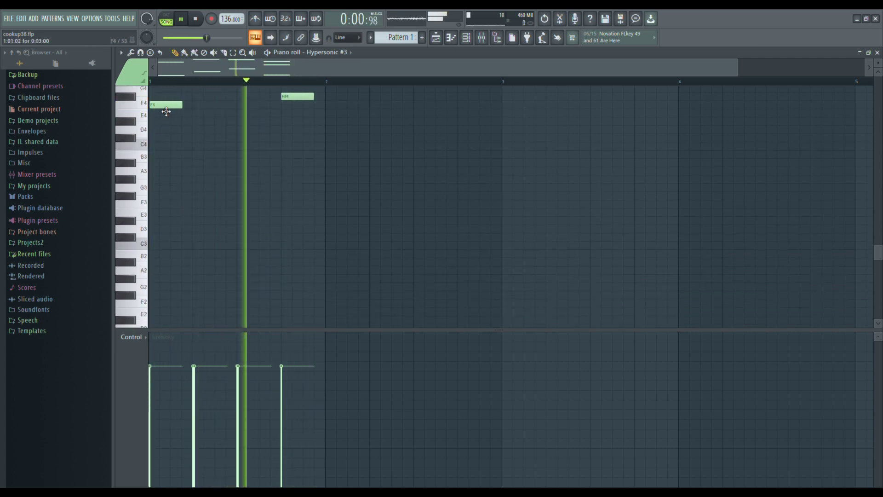
left_click_drag(164, 107, 170, 208)
key("ctrl+a")
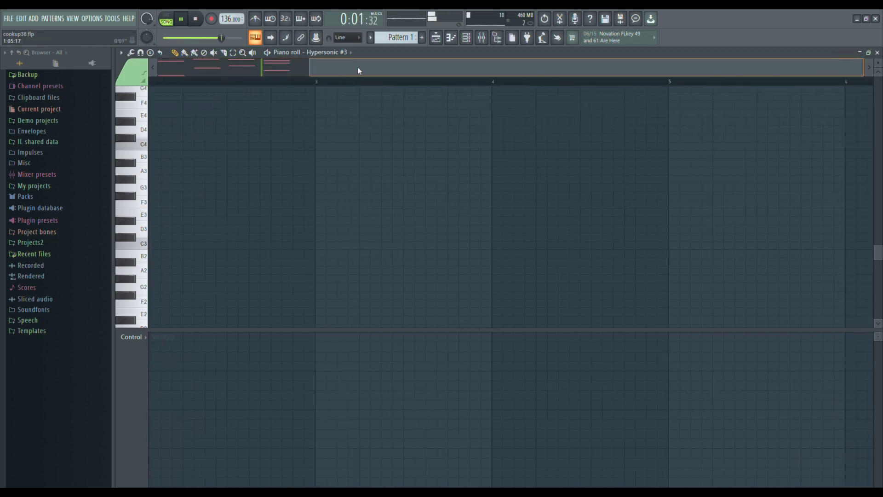
Step: Duplicate the one-bar pattern into bar 2 and lower its F3 note on beat 1 to C#3
key("ctrl+b")
left_click_drag(351, 205, 347, 237)
key("space")
Step: Duplicate all notes of the first two bars into bars 3 and 4 and raise the F3 at the start of bar 3 to F#3
key("ctrl+a")
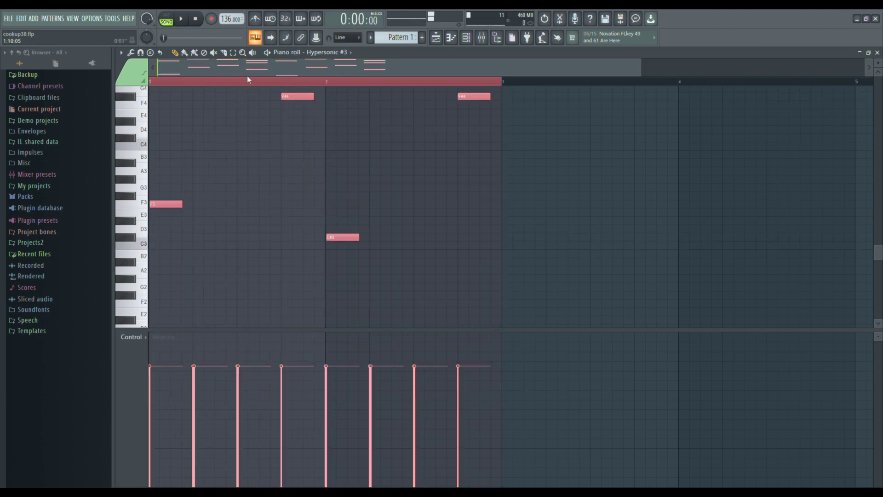
left_click_drag(238, 67, 433, 71)
key("ctrl+b")
key("space")
key("ctrl+d")
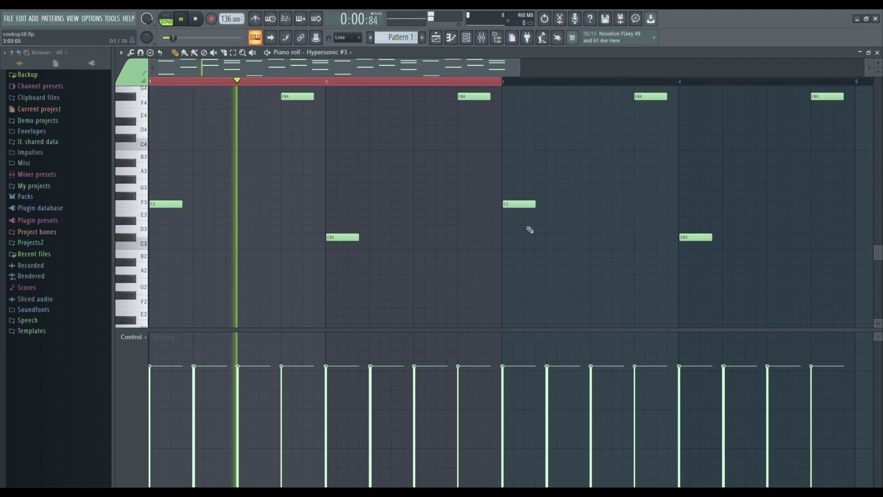
left_click_drag(525, 203, 526, 196)
key("ctrl+a")
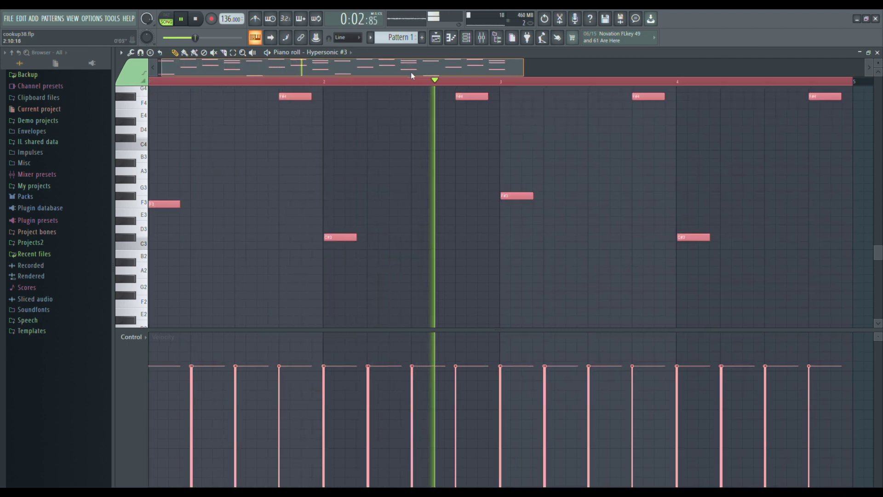
right_click(516, 172)
Step: Try C5 in place of the F#4 on beat 4 of bar 4 and delete that note
left_click_drag(411, 73, 469, 73)
scroll(528, 187, "up", 3)
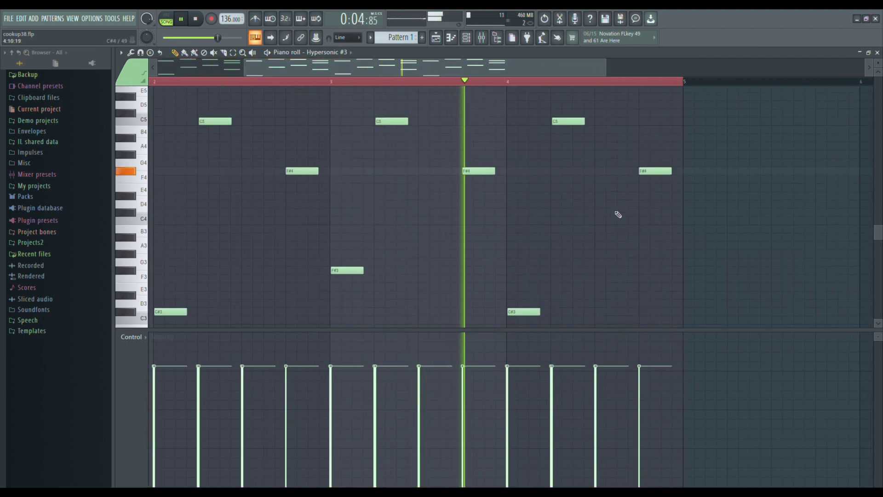
scroll(554, 253, "down", 3)
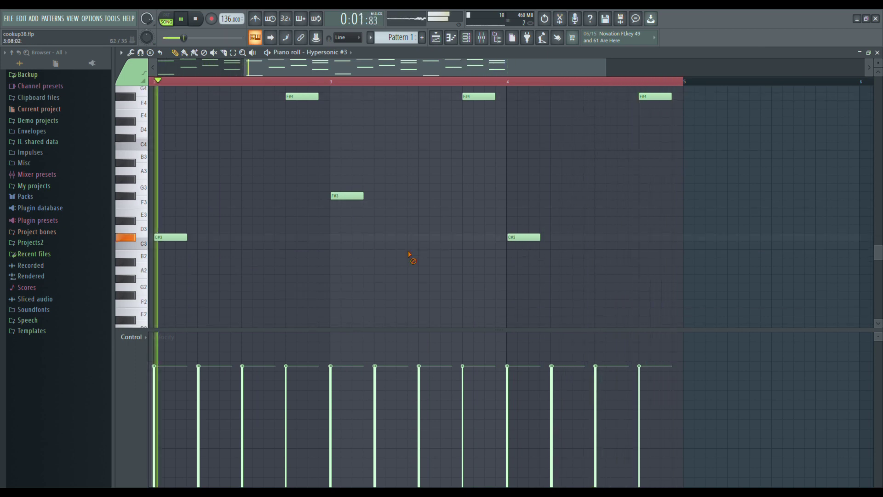
scroll(601, 237, "up", 3)
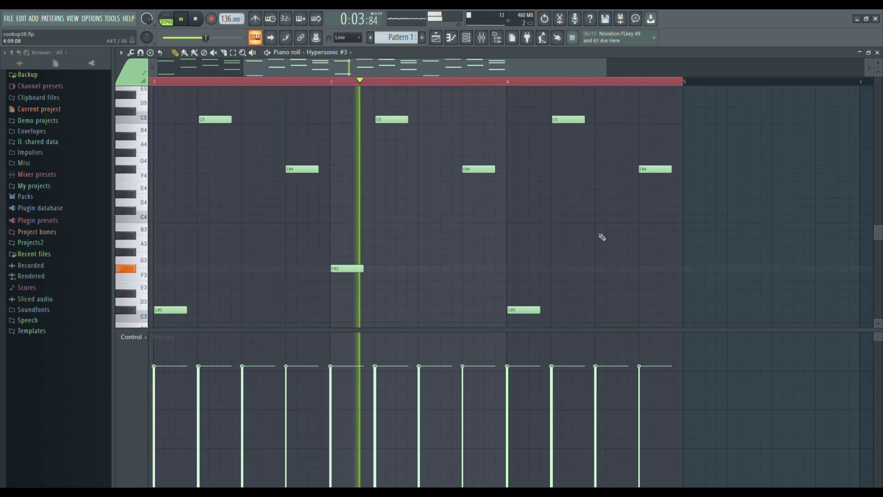
left_click_drag(649, 178, 645, 126)
scroll(443, 219, "up", 3)
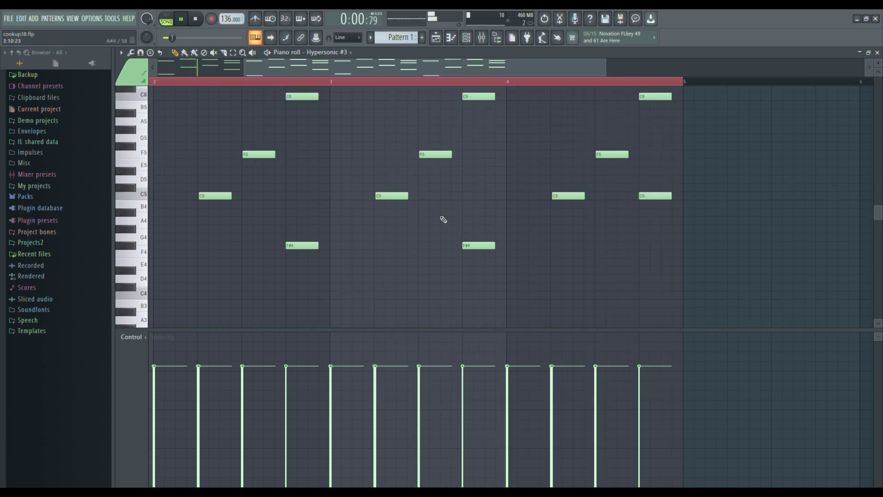
scroll(562, 257, "up", 1)
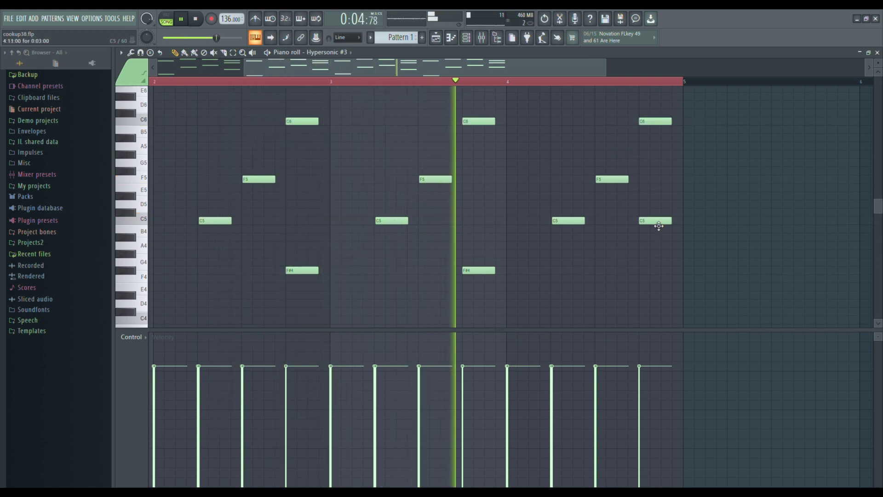
right_click(652, 222)
Step: Play the pattern from the start, lower the A6 on beat 3 of bar 2 to G6 and reduce its velocity
scroll(533, 271, "up", 3)
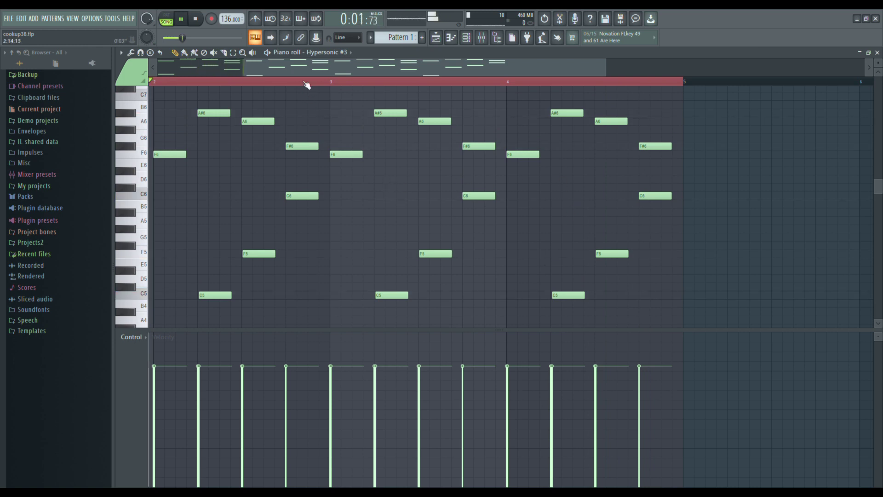
left_click_drag(302, 67, 184, 69)
key("space")
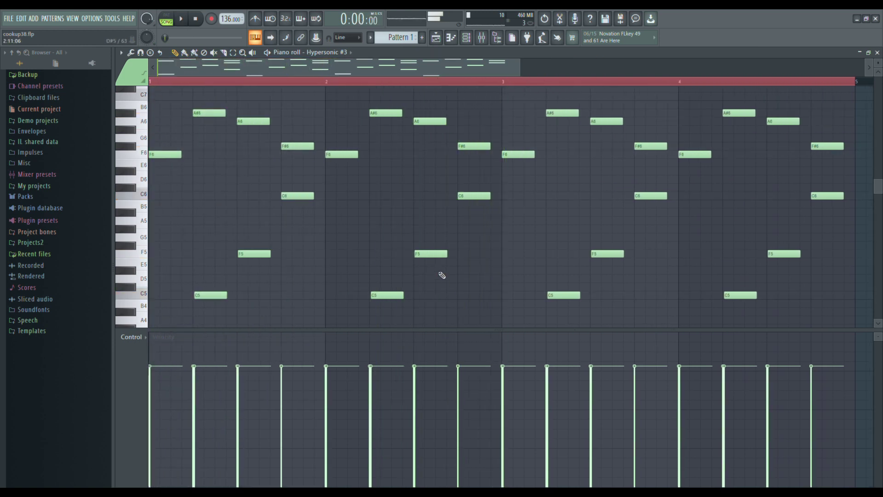
key("space")
left_click_drag(433, 122, 433, 139)
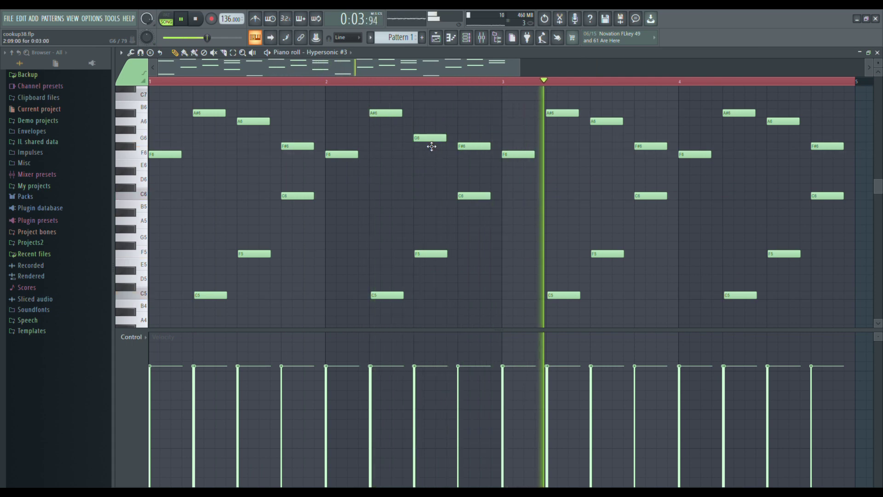
left_click(412, 385)
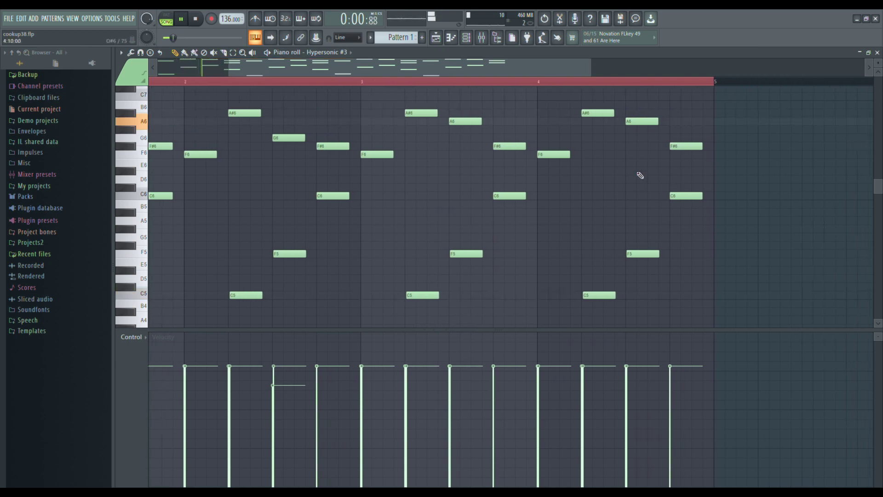
Step: Repitch the bar 4 melody, lowering the A6 on beat 3 to F#6 and the A#6 on beat 2 to A6
left_click_drag(642, 124, 641, 151)
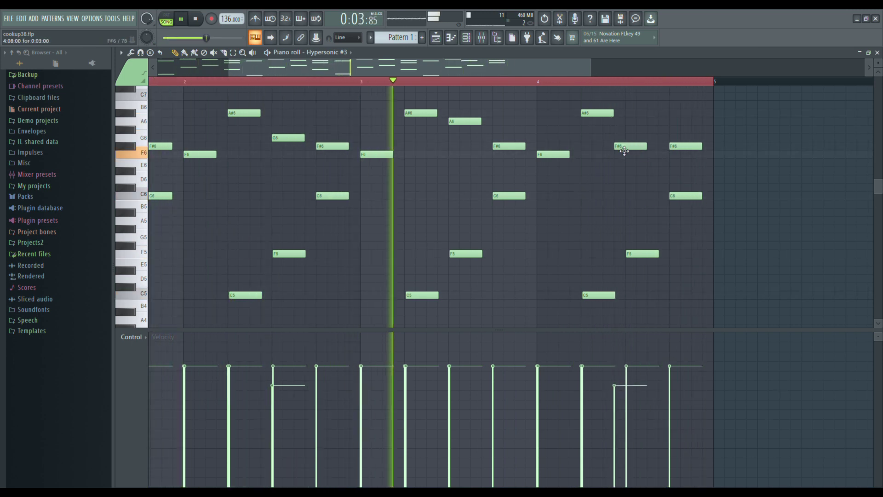
left_click_drag(624, 151, 635, 152)
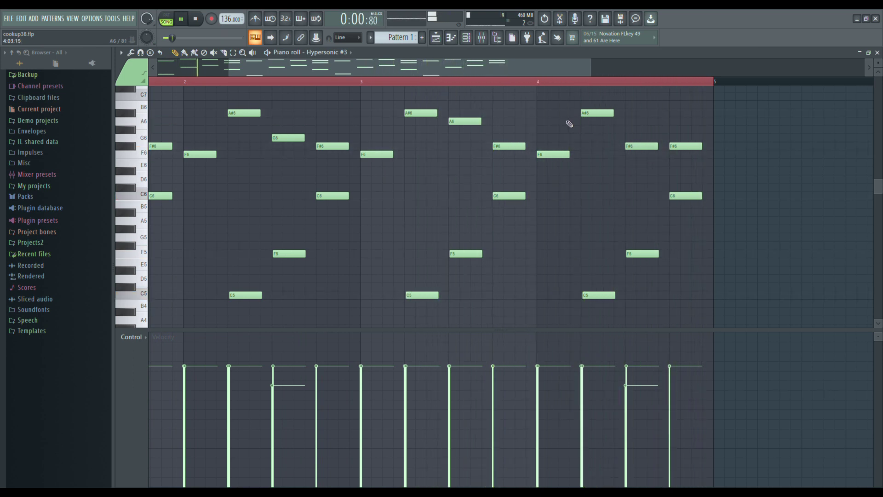
left_click_drag(600, 113, 605, 122)
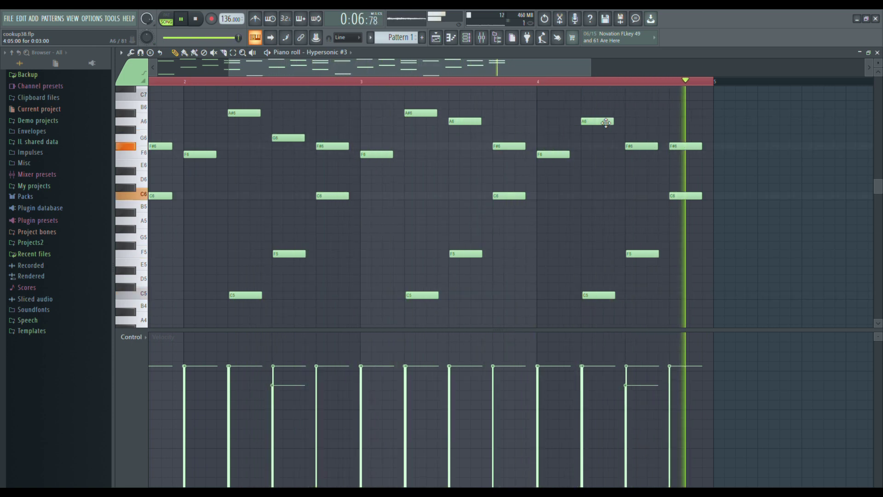
Step: Raise the C6 note on beat 4 of bar 4 to C#6
left_click_drag(455, 72, 227, 105)
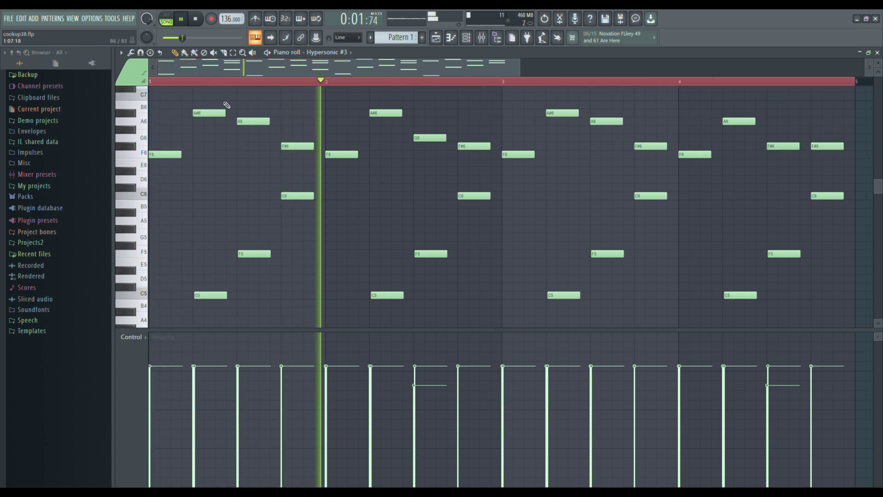
left_click_drag(332, 70, 455, 87)
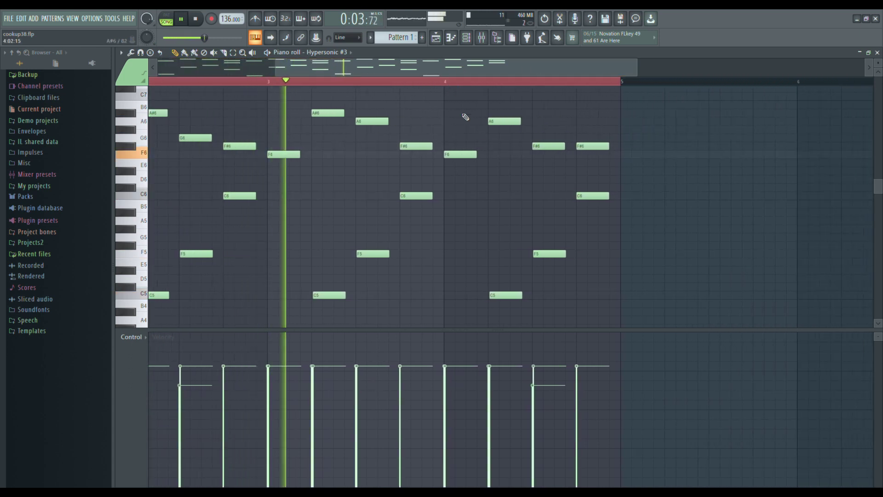
left_click_drag(592, 203, 592, 190)
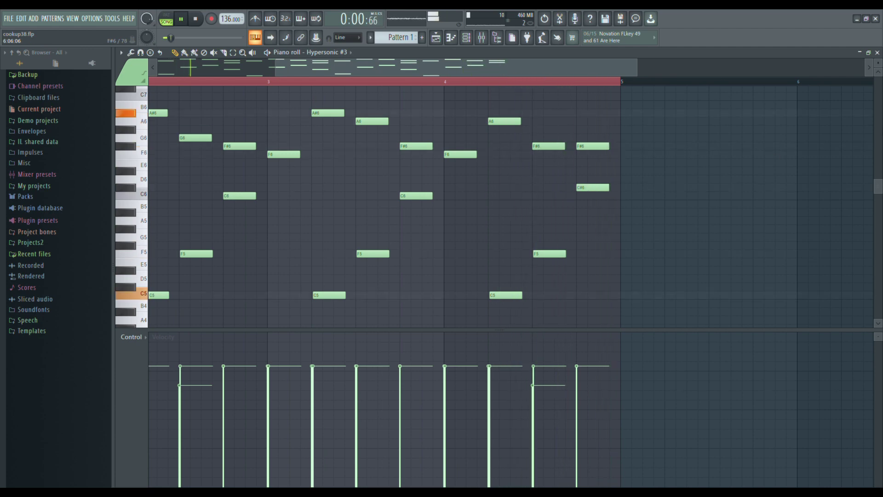
Step: Open the General - SynthEdit channel's piano roll and try bar-long notes C#3 in bar 2 and C#4 in bar 4
left_click(877, 53)
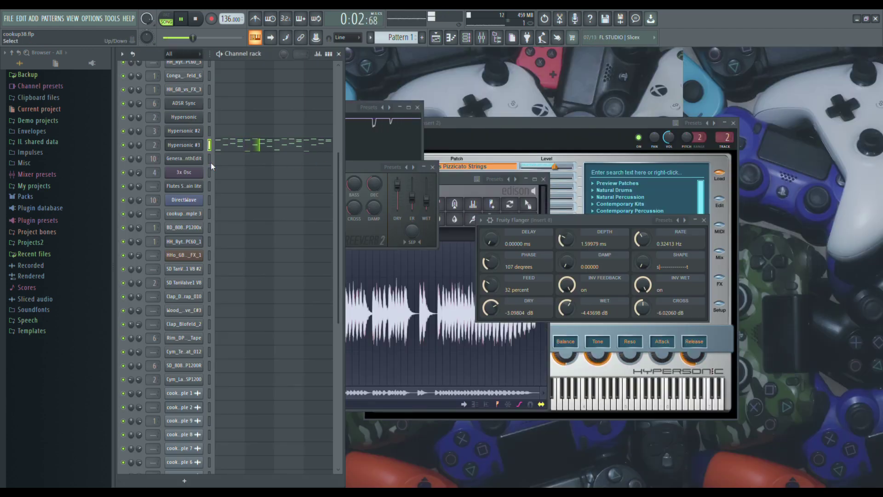
left_click(223, 161)
scroll(193, 262, "down", 7)
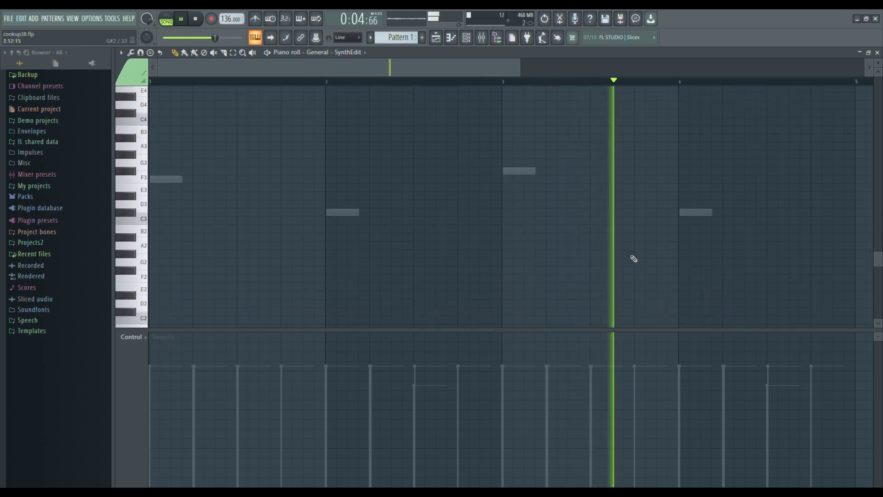
left_click_drag(358, 216, 499, 224)
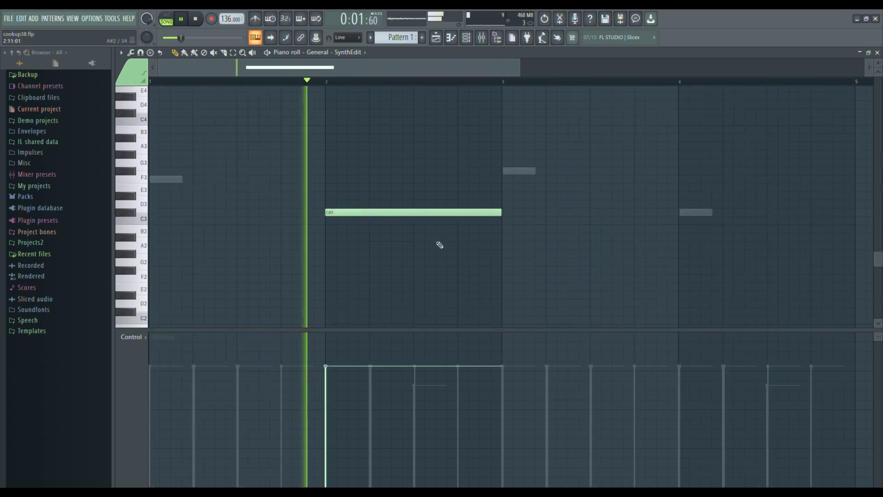
scroll(685, 220, "up", 5)
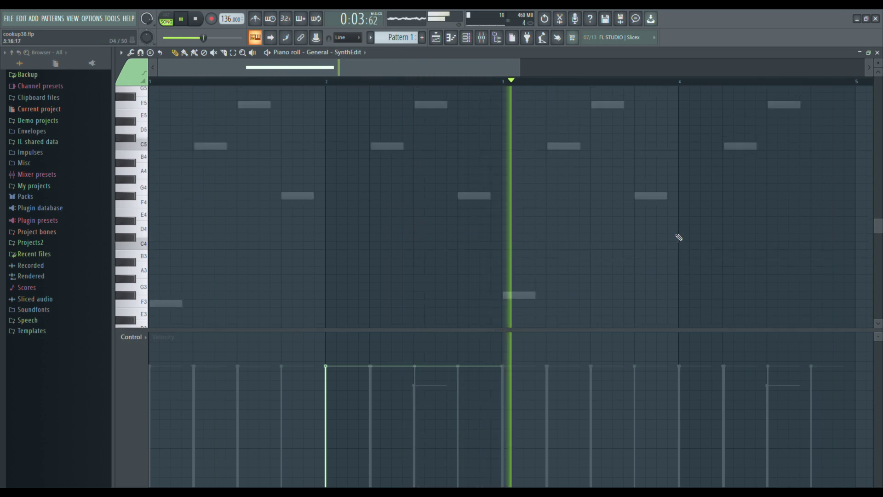
left_click(680, 237)
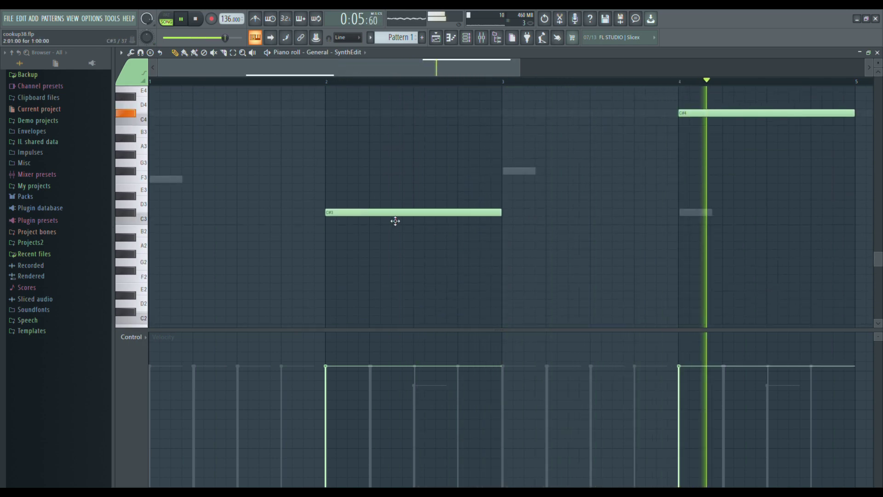
Step: Try G4 instead of C#3 in bar 2, and clear all notes from the General - SynthEdit piano roll
right_click(394, 225)
scroll(325, 241, "up", 4)
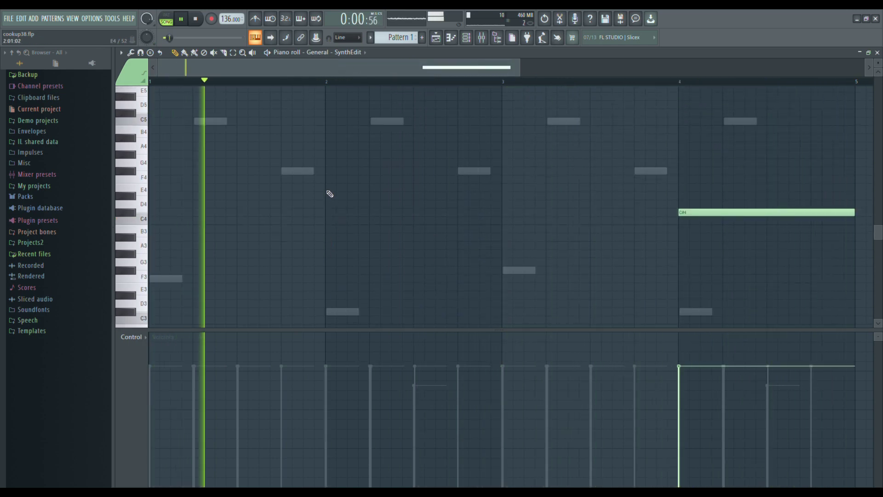
left_click(330, 164)
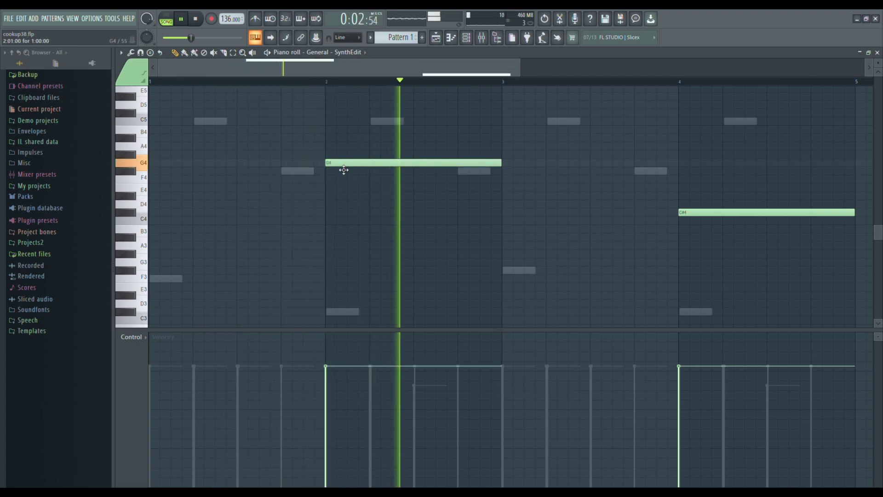
right_click(755, 212)
right_click(414, 162)
scroll(326, 238, "down", 8)
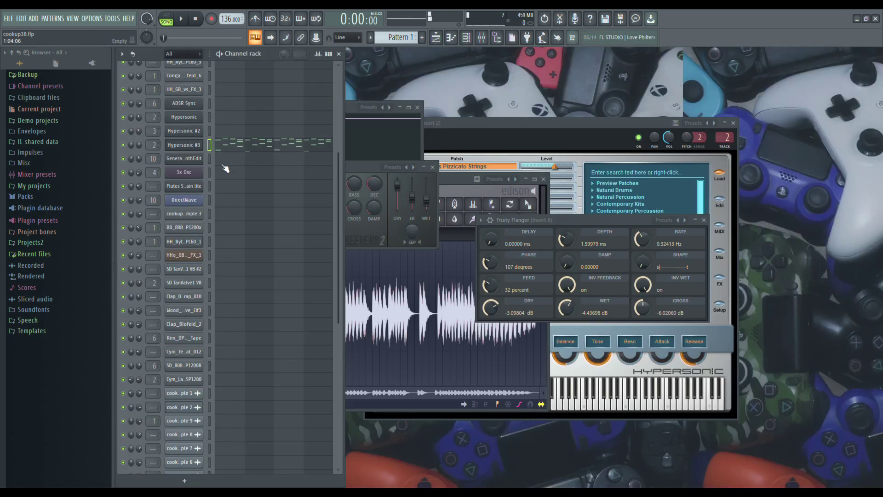
Step: Compare the root note settings of the Hypersonic #3 and General - SynthEdit channels
left_click(191, 146)
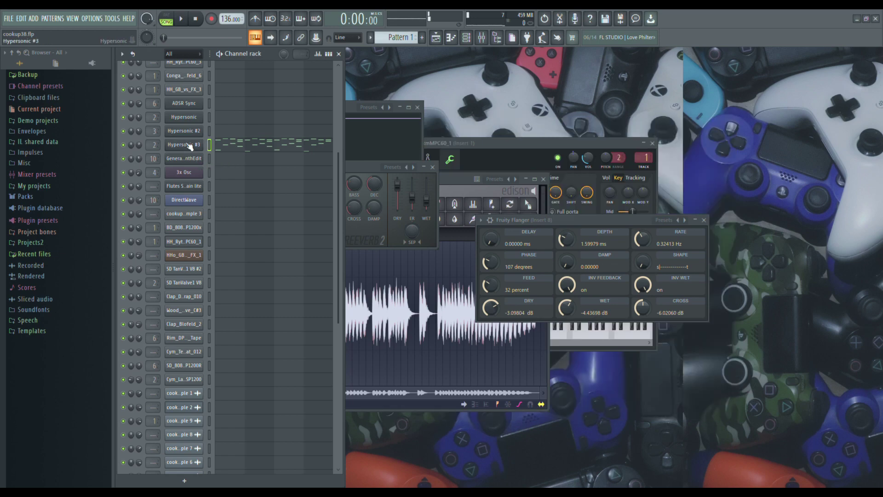
left_click(417, 140)
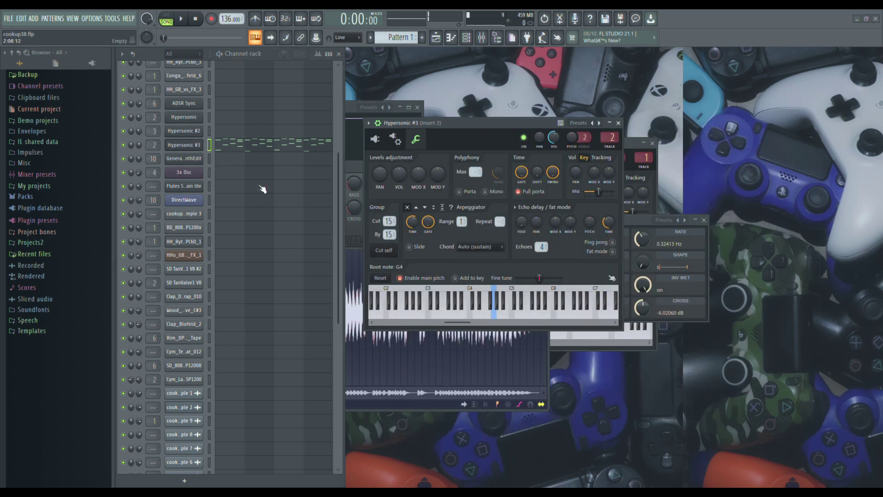
left_click(190, 161)
left_click_drag(290, 167, 380, 175)
left_click(191, 146)
left_click(185, 161)
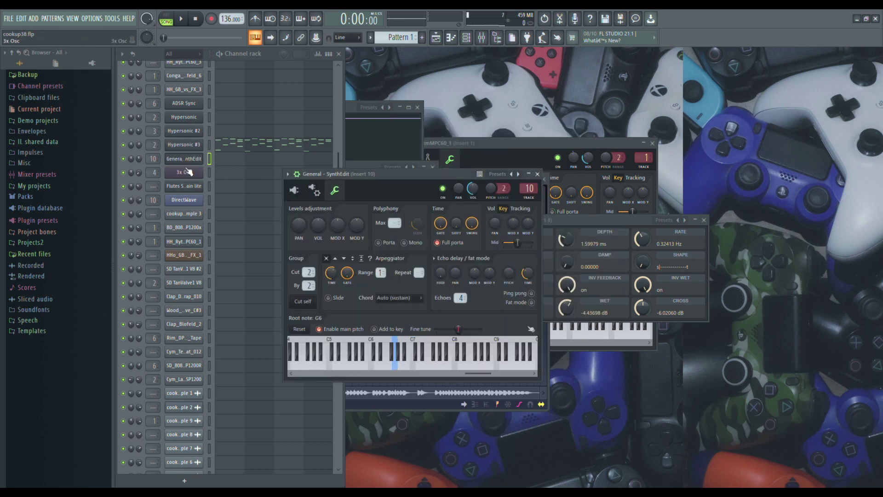
left_click(186, 146)
left_click(187, 159)
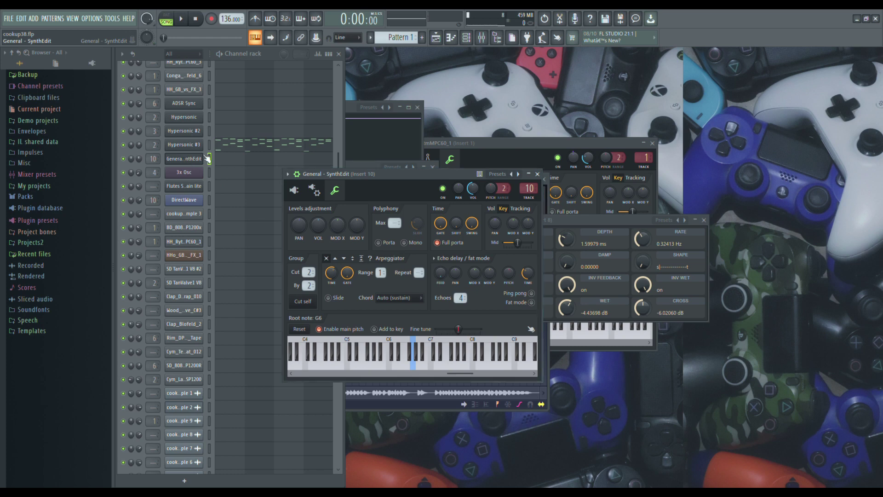
Step: Reopen the General - SynthEdit piano roll, try a bar-long C#3 in bar 2 and replace it with C#4
left_click(240, 163)
left_click(330, 214)
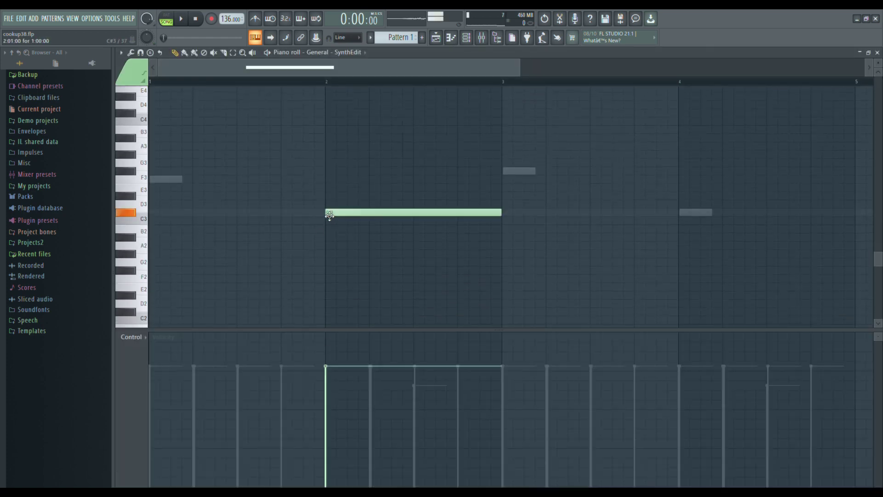
right_click(378, 215)
scroll(329, 201, "up", 3)
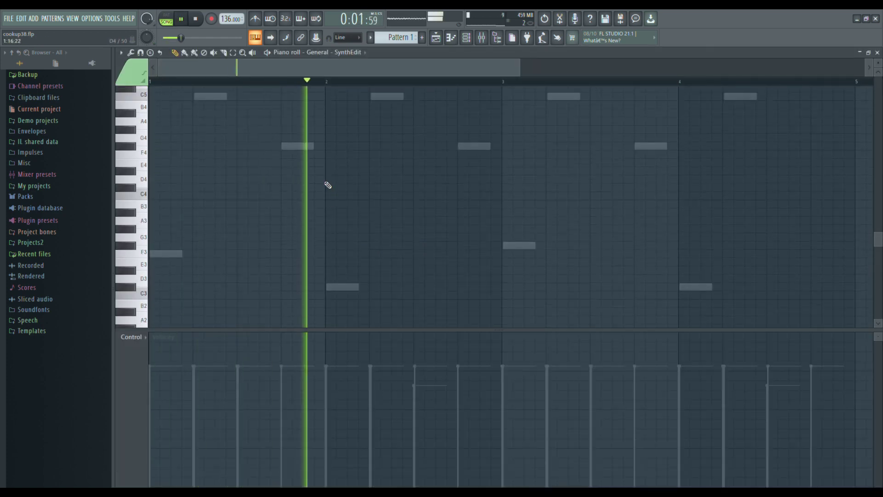
left_click(328, 185)
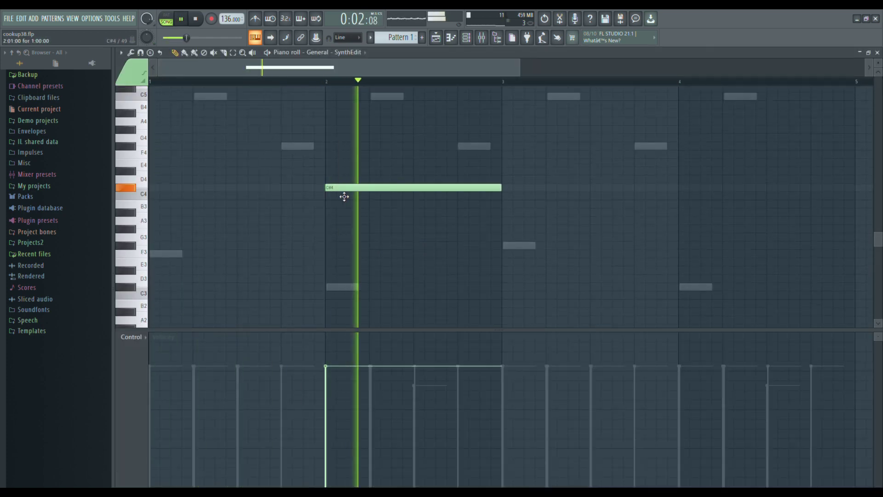
Step: Add a bar-long D4 in bar 4, and remove and re-place the C#4 in bar 2
left_click(681, 180)
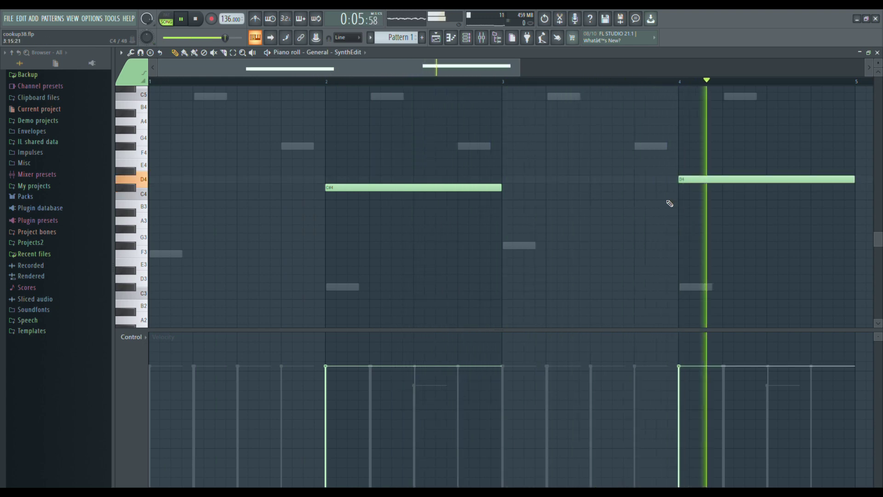
right_click(356, 189)
left_click(328, 189)
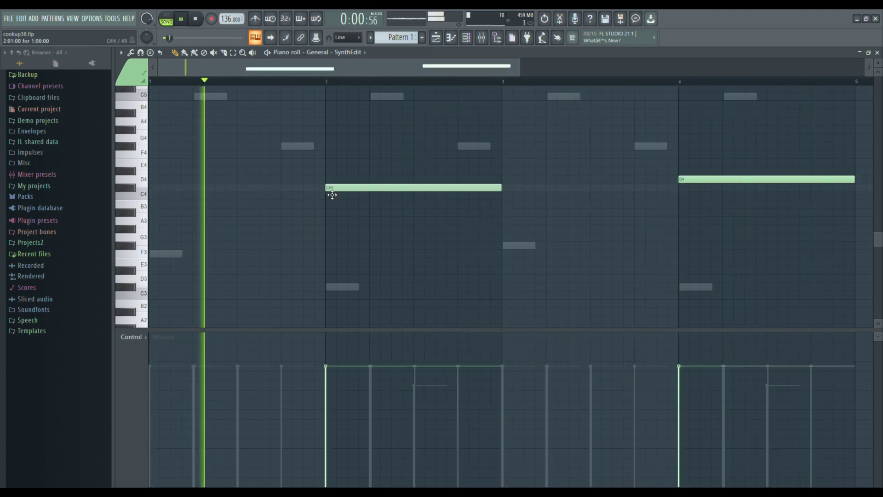
Step: Remove the bar-long D4 from bar 4 and the bar-long C#4 from bar 2
scroll(355, 236, "up", 2)
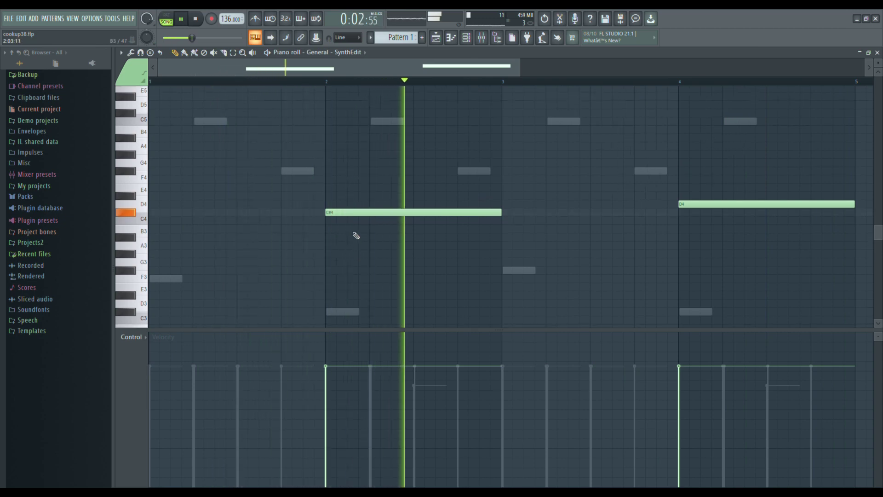
right_click(688, 205)
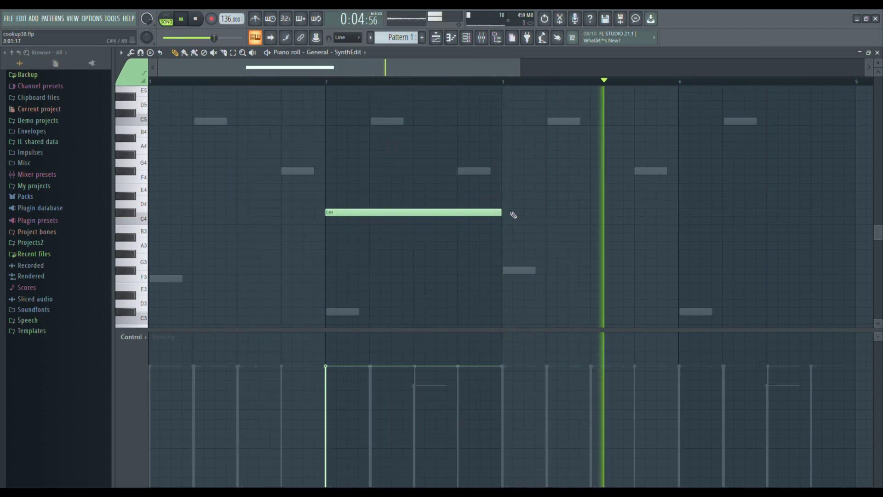
scroll(147, 193, "up", 4)
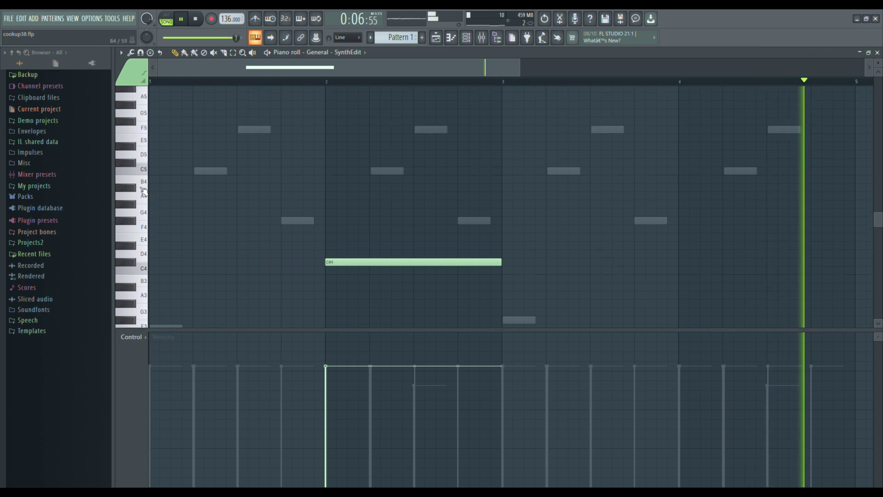
right_click(341, 261)
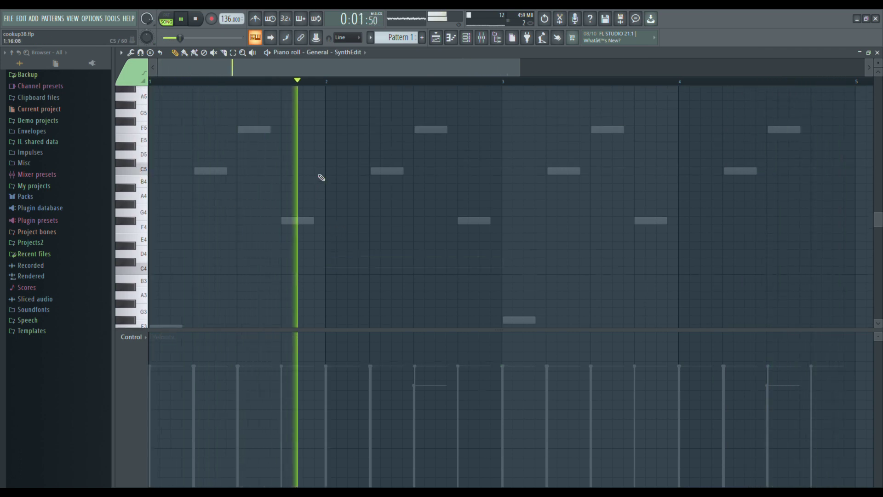
Step: Try bar-long C#5 notes in bars 2 and 4 of the General - SynthEdit channel
left_click(329, 155)
left_click_drag(337, 160, 328, 169)
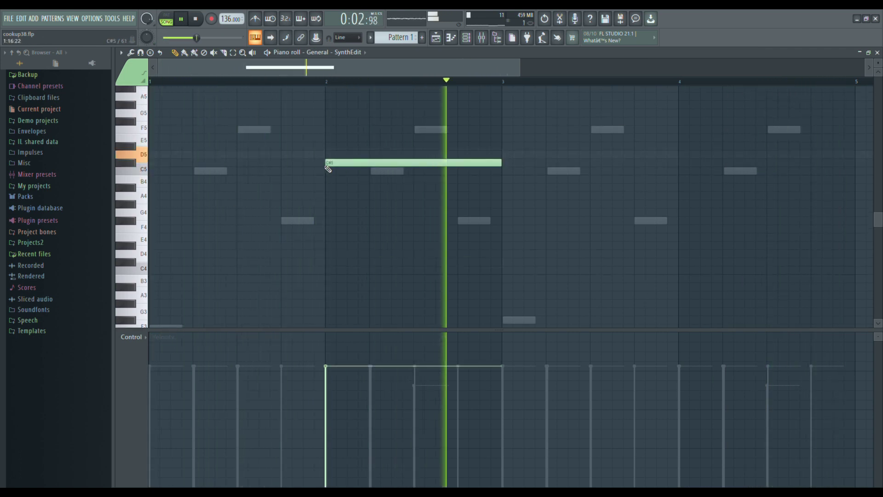
left_click(680, 164)
scroll(569, 204, "down", 3)
scroll(457, 241, "up", 1)
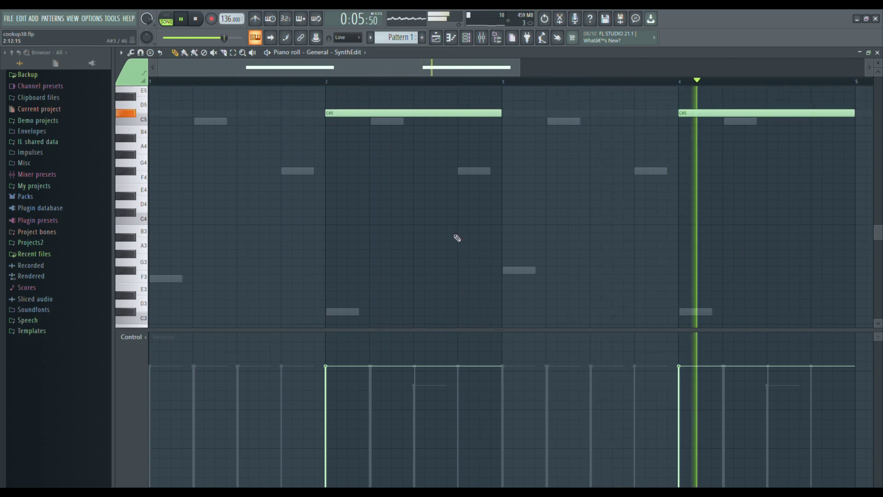
scroll(451, 242, "up", 3)
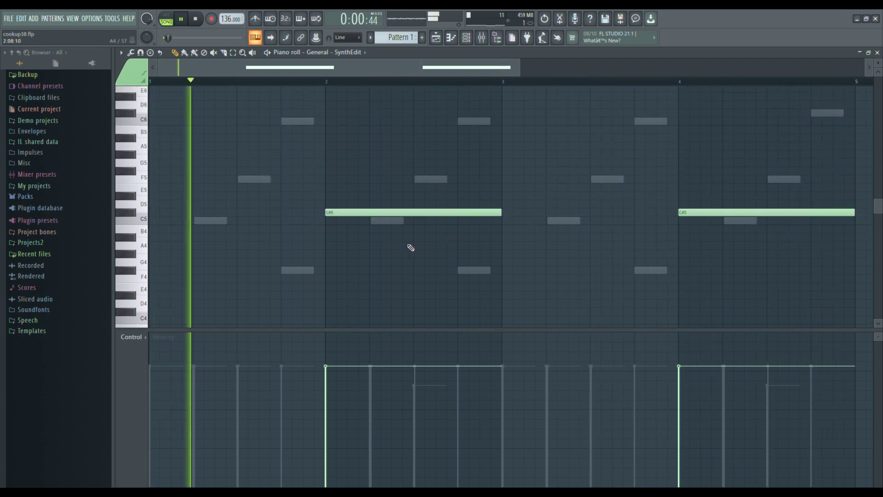
scroll(552, 232, "up", 1)
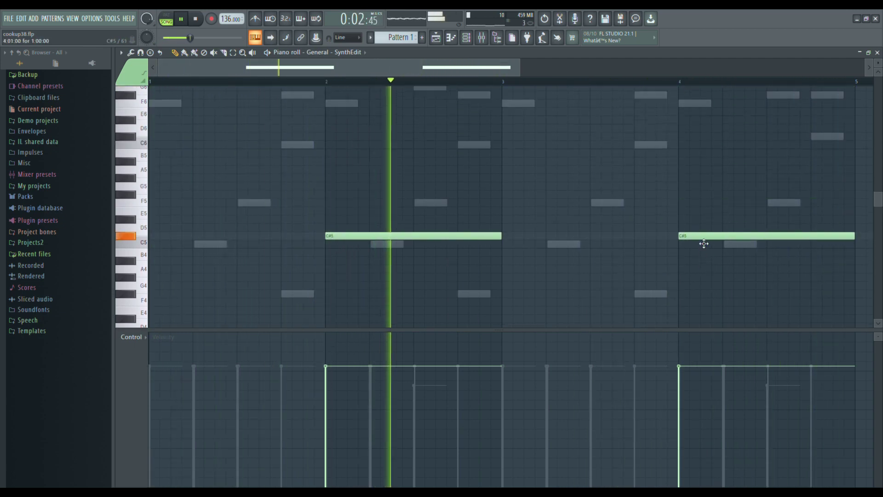
Step: Try bar-long C#6 notes in bars 4 and 2 instead of the C#5 notes, and clear all notes again
right_click(694, 237)
left_click(681, 139)
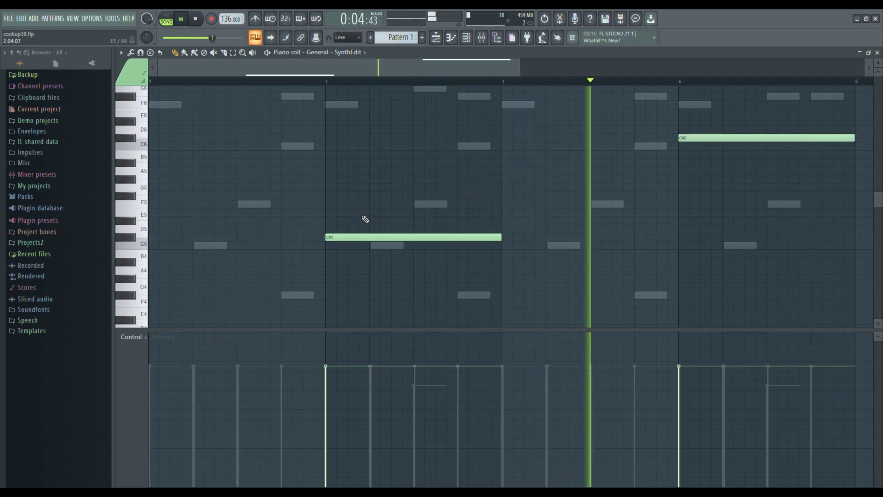
right_click(338, 238)
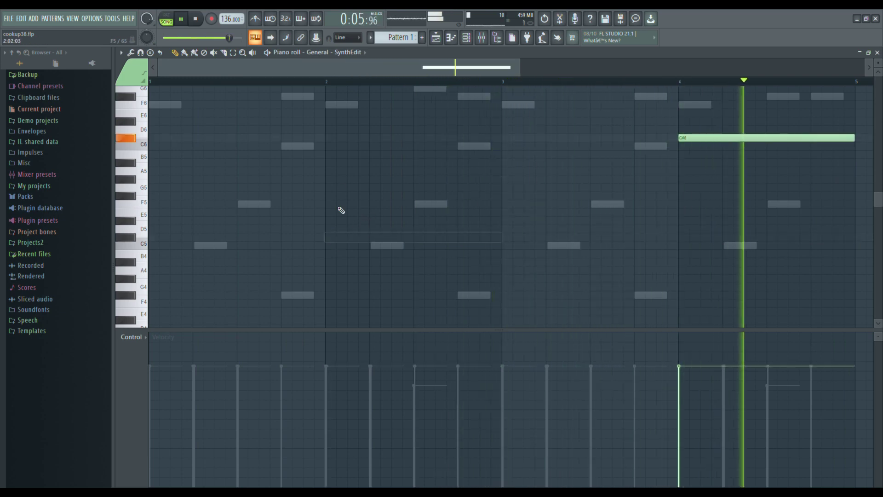
left_click(329, 143)
right_click(335, 142)
left_click(138, 122)
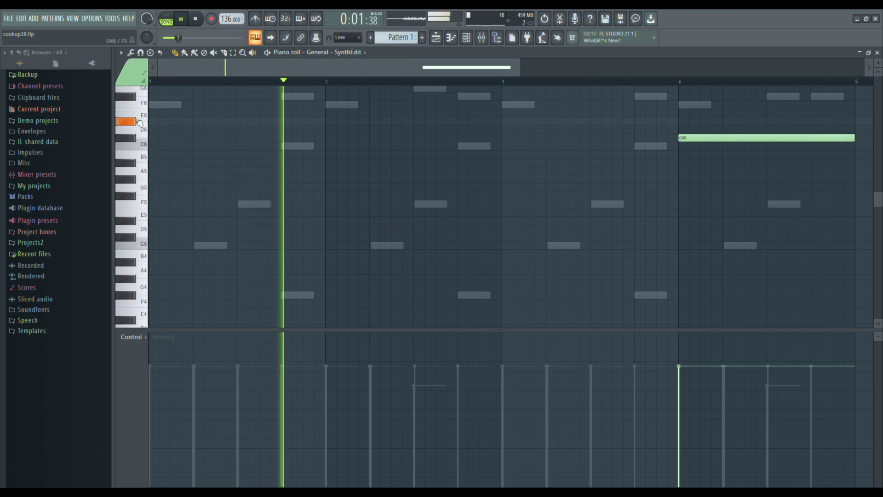
right_click(688, 138)
Step: Draw one sustained F6 note from the start of bar 1 to just before the end of bar 4
scroll(258, 200, "up", 2)
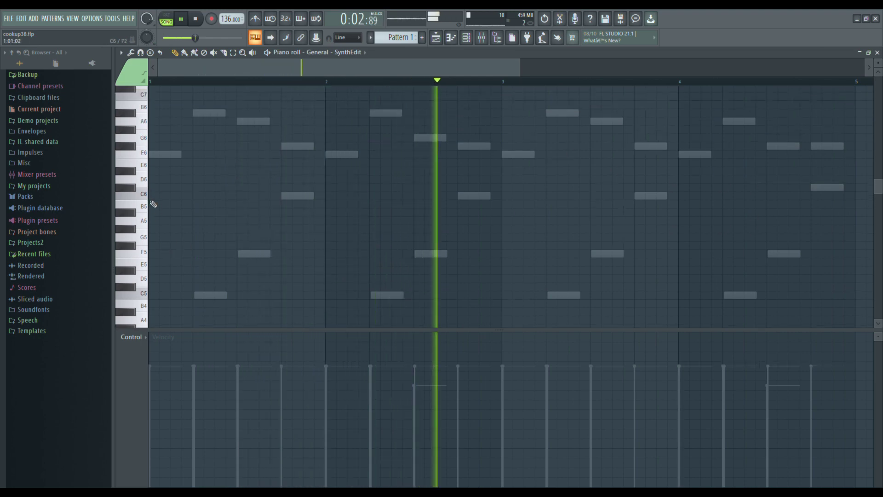
left_click(150, 155)
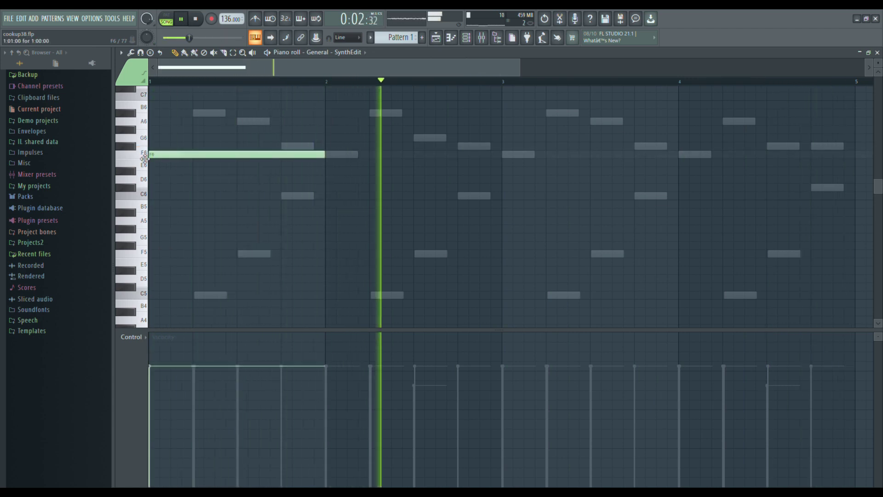
scroll(192, 181, "up", 3)
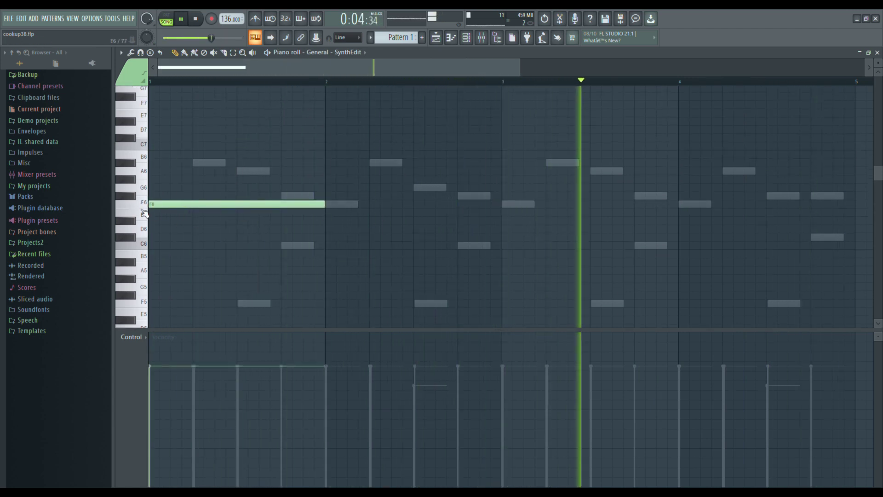
left_click_drag(329, 204, 847, 239)
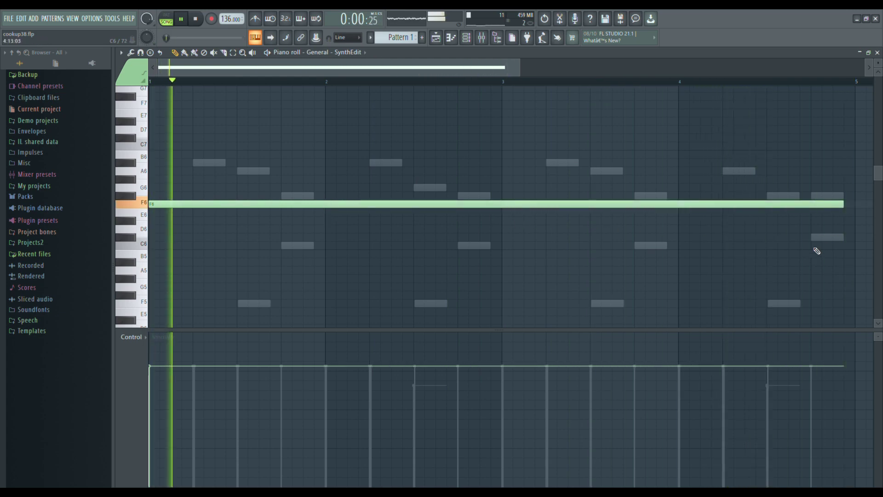
Step: Open the 3x Osc piano roll, add an A#6 note on beat 2 of bar 1 and shorten it to an eighth note
left_click(877, 53)
left_click(216, 172)
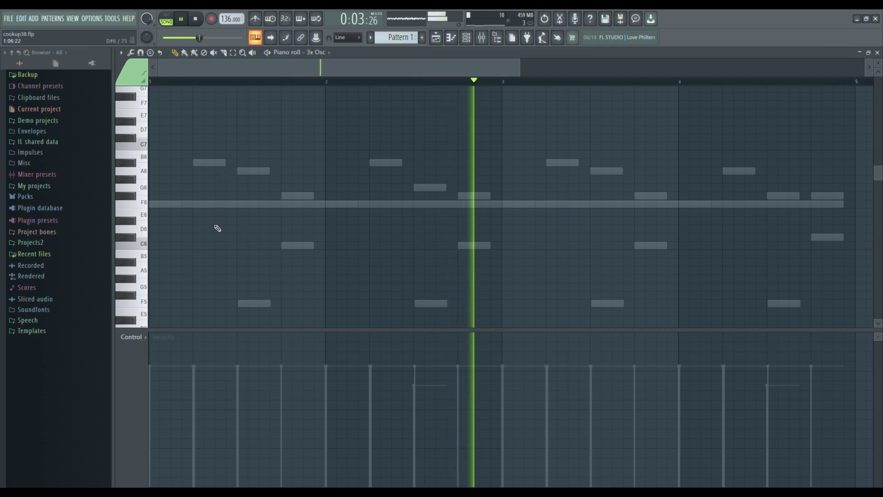
left_click(138, 207)
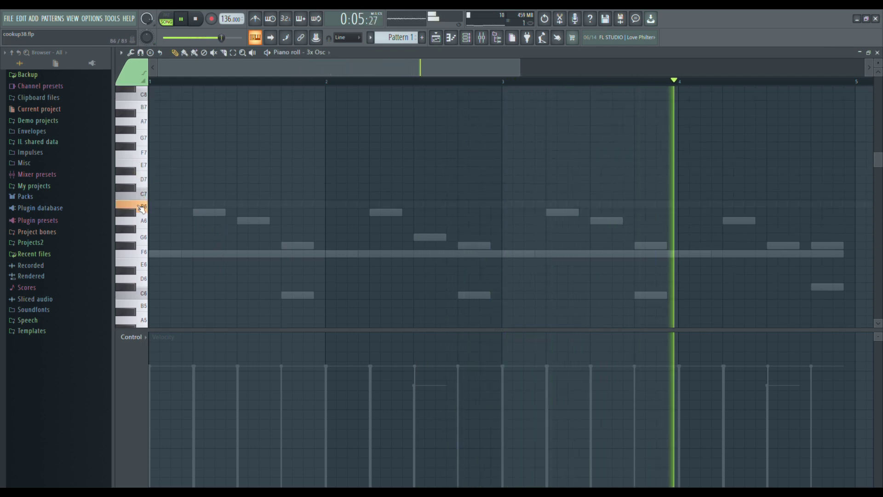
left_click(133, 215)
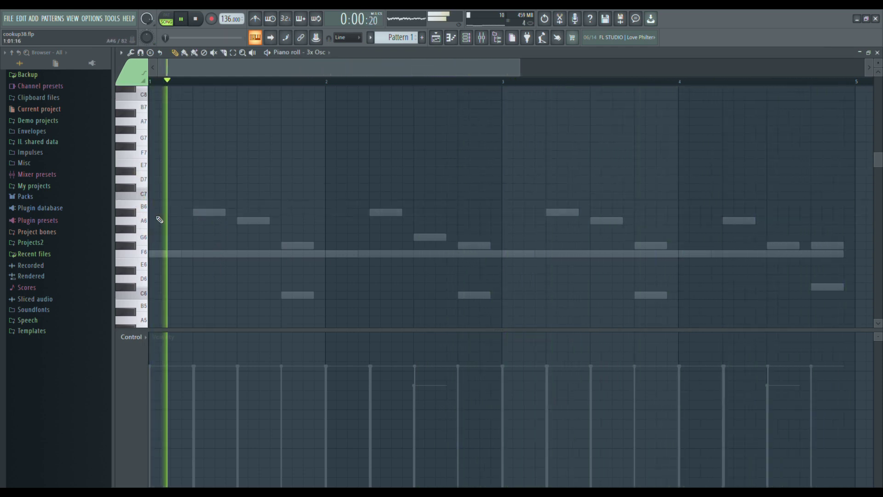
left_click(196, 213)
left_click_drag(295, 72, 392, 72)
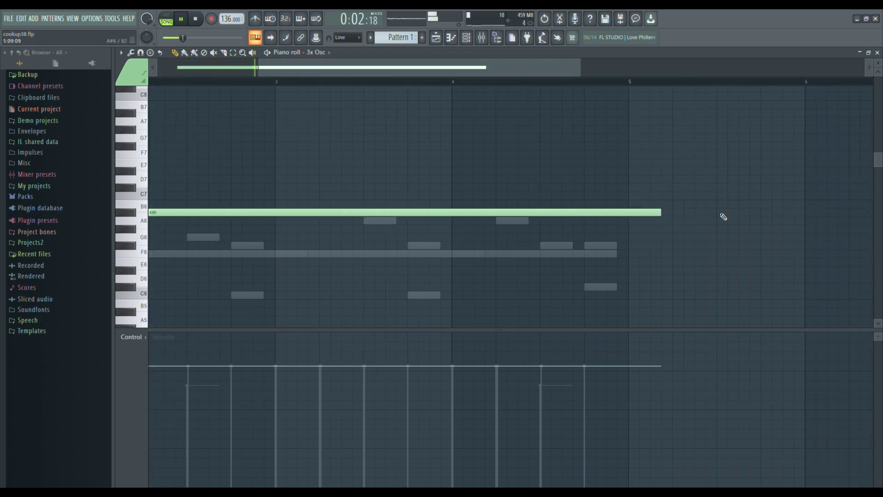
left_click_drag(664, 218, 3, 213)
Step: Trim the A#6 note to about 7 ticks without snapping, and repeat it after beat 2 of bar 1
left_click_drag(355, 61, 341, 68)
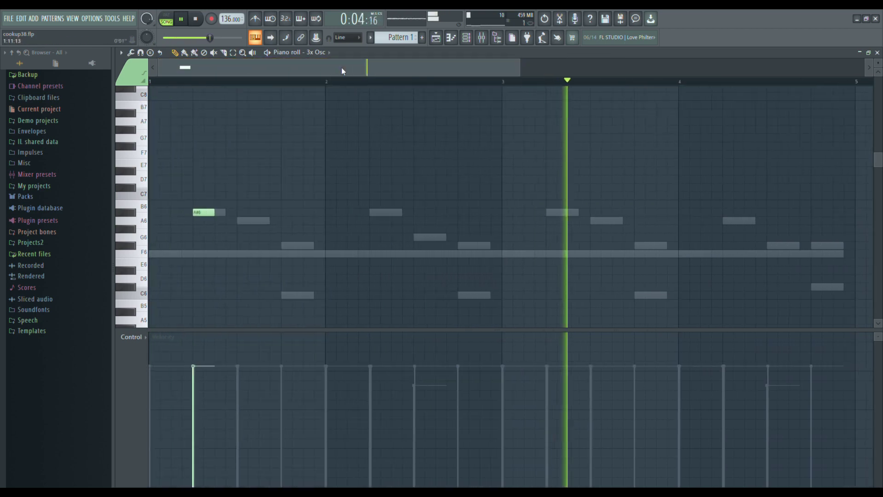
left_click(347, 69)
left_click_drag(518, 67, 249, 83)
left_click_drag(432, 215, 356, 228)
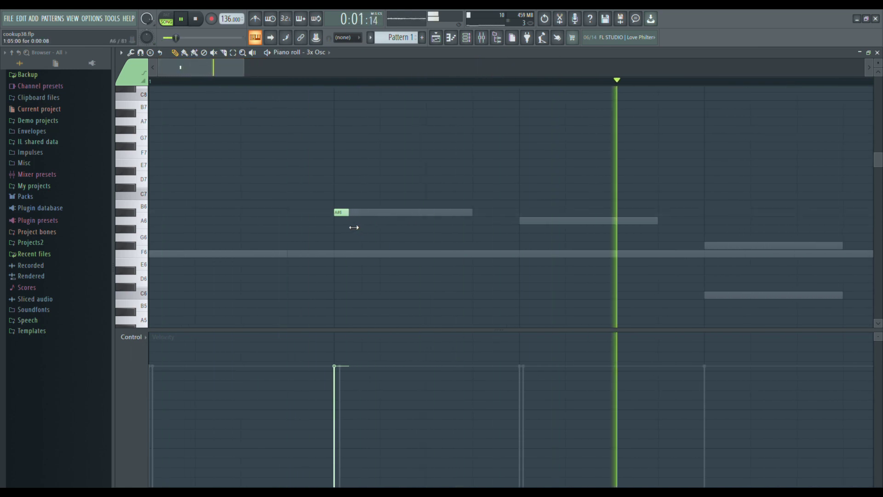
left_click(499, 212)
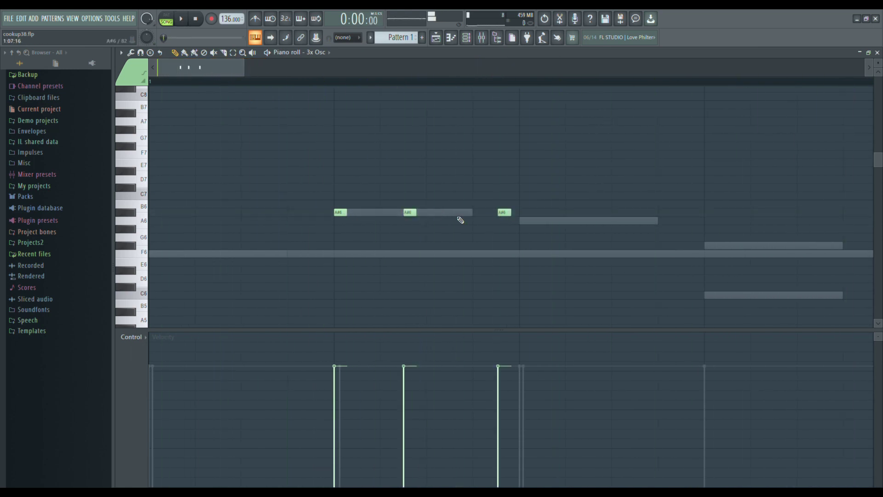
key("space")
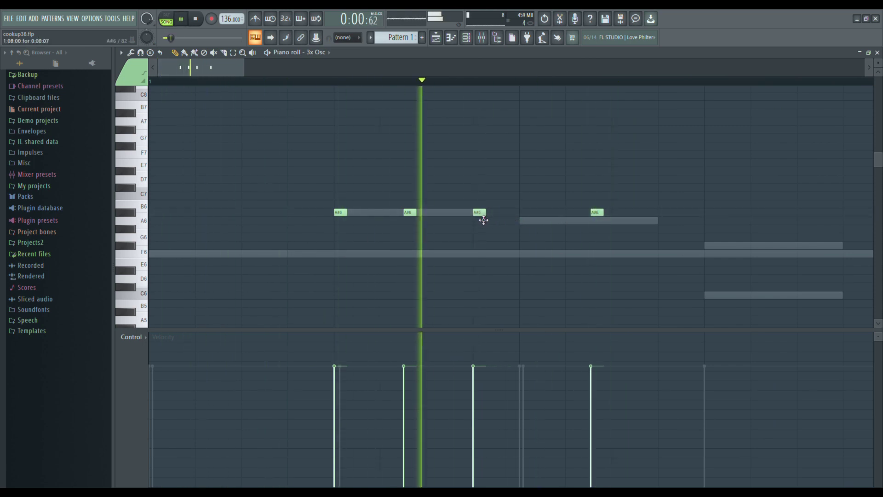
Step: Move the third A#6 slightly earlier, add a fourth just after beat 3, and remove the stray A#6 beyond it
left_click_drag(481, 217, 473, 217)
left_click(534, 212)
right_click(598, 212)
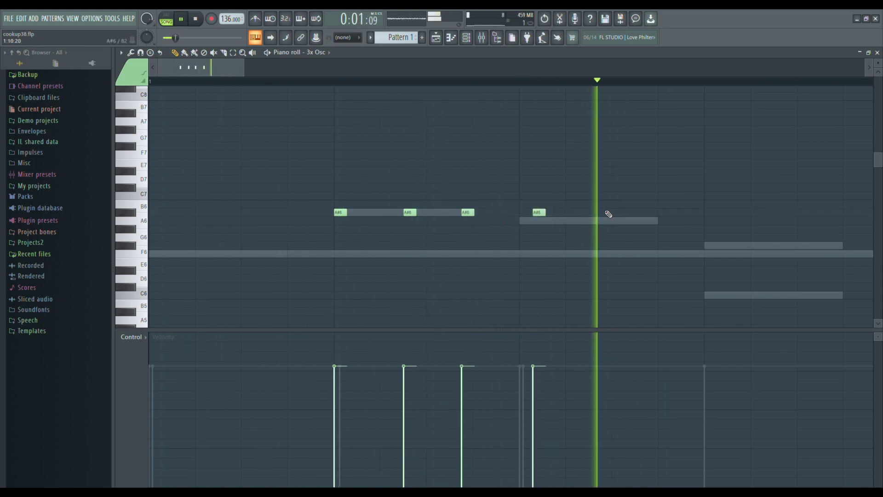
key("space")
Step: Duplicate the group of four short A#6 notes into bars 2, 3 and 4
key("space")
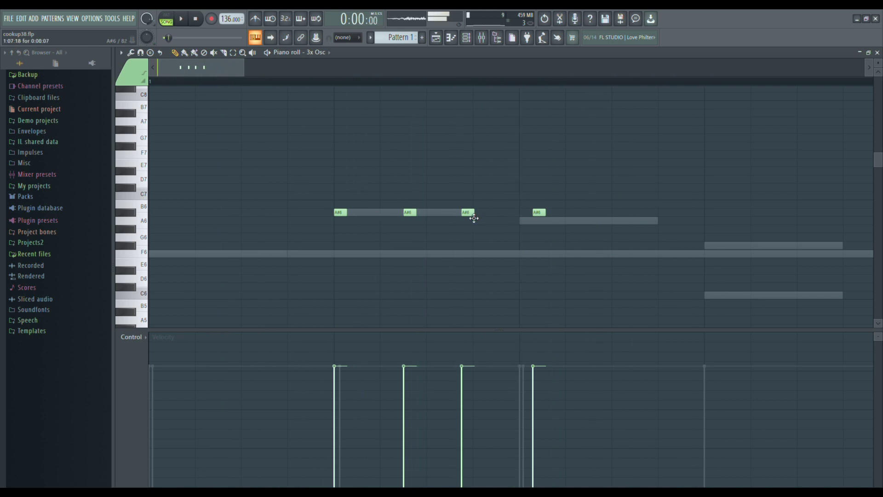
key("ctrl+a")
left_click_drag(206, 72, 231, 91)
left_click_drag(270, 69, 1, 137)
key("space")
key("ctrl+d")
left_click(561, 212)
Step: Close the piano roll and lower the channel volume of General - SynthEdit
key("F7")
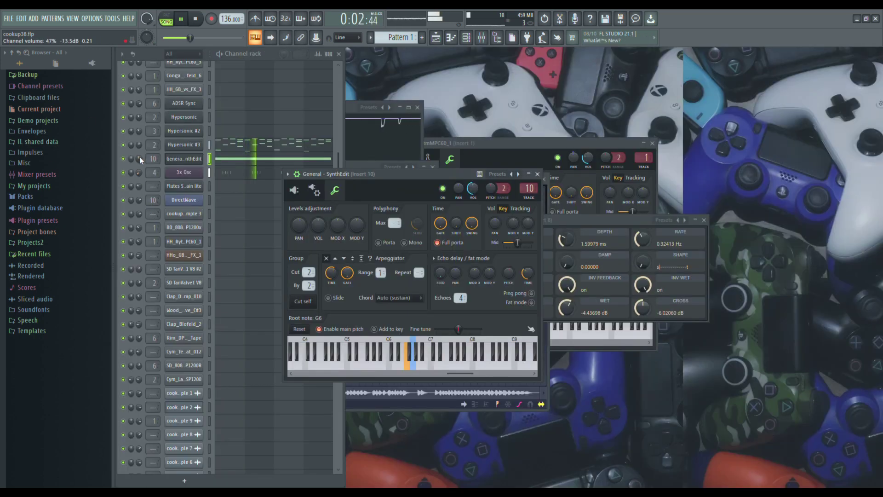
left_click_drag(139, 159, 139, 164)
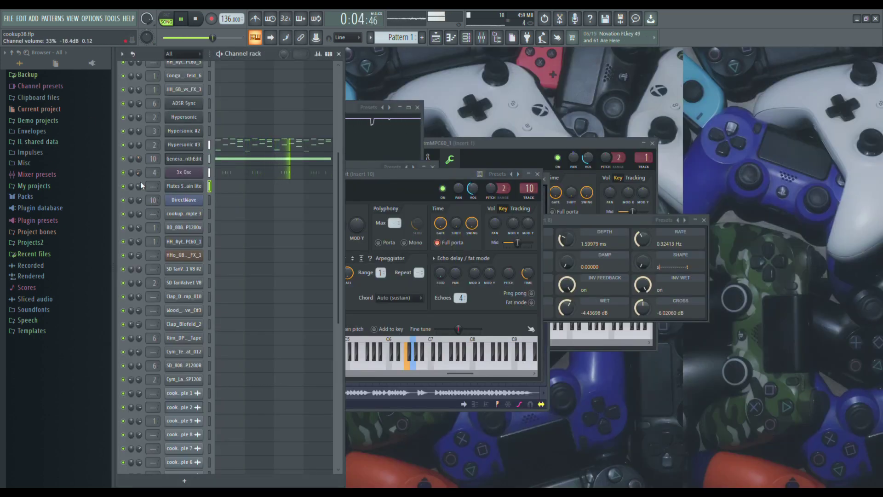
Step: Open the Flutes Sustain lite piano roll and draw an A#4 about three beats long at the start of bar 1
key("F7")
scroll(200, 218, "down", 8)
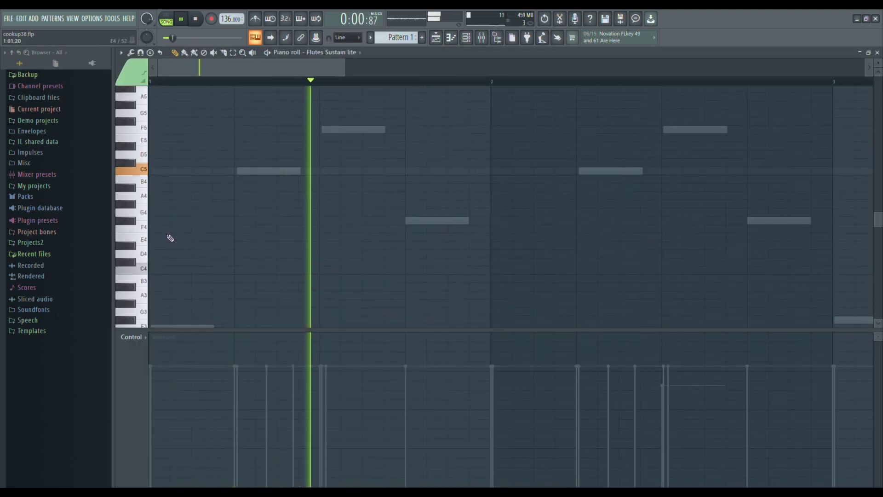
left_click(154, 187)
left_click_drag(156, 187, 818, 186)
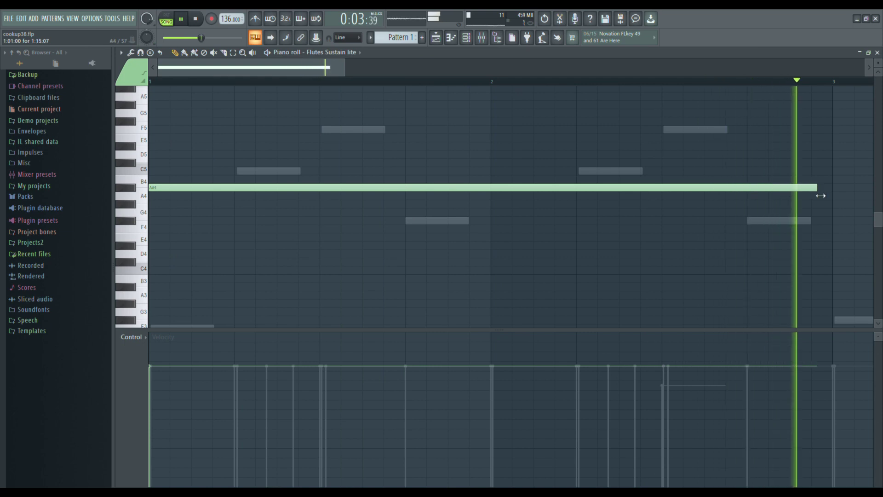
left_click_drag(349, 73, 498, 72)
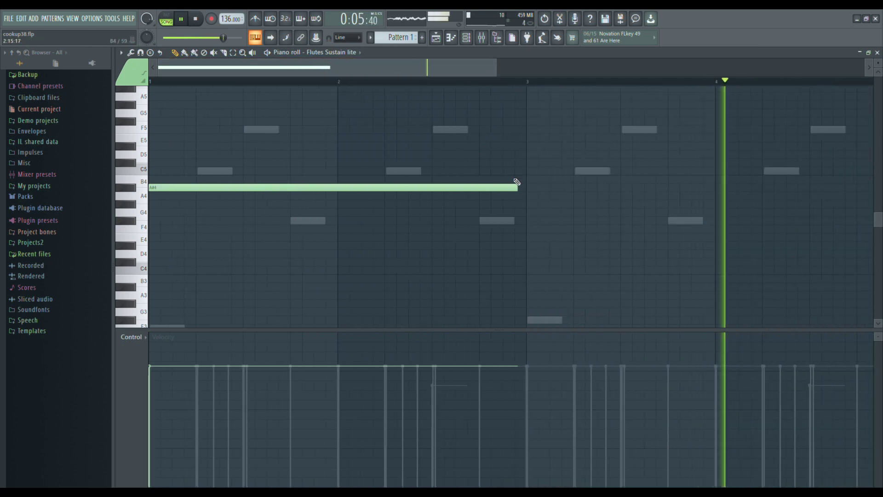
mouse_move(518, 188)
left_mouse_down()
mouse_move(283, 187)
mouse_move(296, 197)
left_mouse_up()
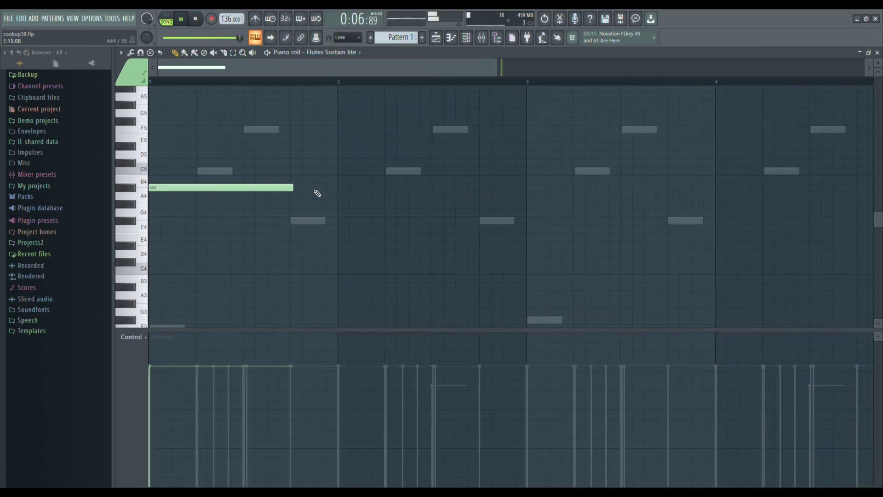
Step: Add A#4 notes at the start of bars 2 and 3, shorten the bar 3 note to 0:11:07, and add a matching B4 in bar 4
left_click(339, 188)
left_click(529, 189)
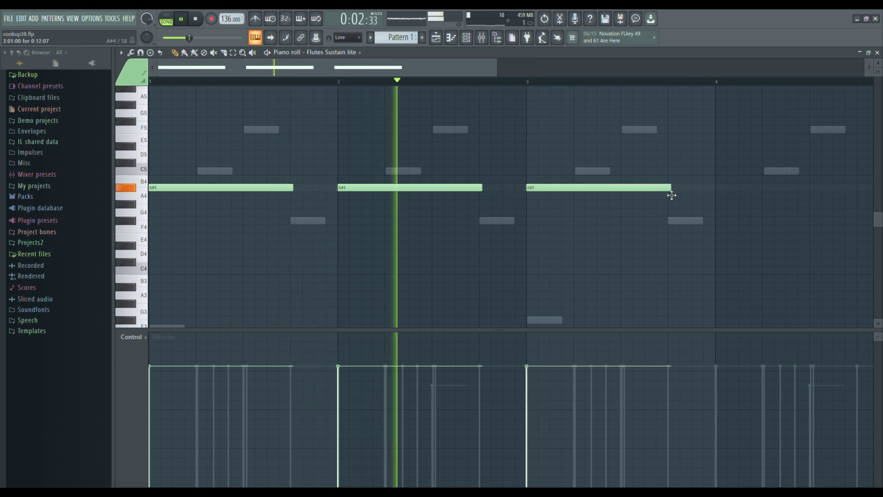
left_click_drag(670, 192, 662, 194)
left_click(721, 182)
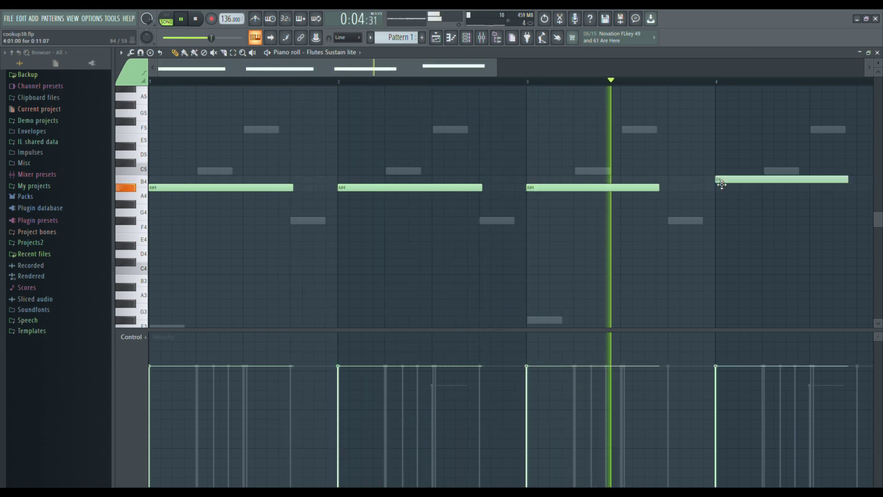
Step: Replace the A#4 notes in bars 2 and 1 with ones of length 0:11:07, matching bar 3
right_click(387, 189)
left_click(339, 188)
right_click(161, 188)
left_click(150, 189)
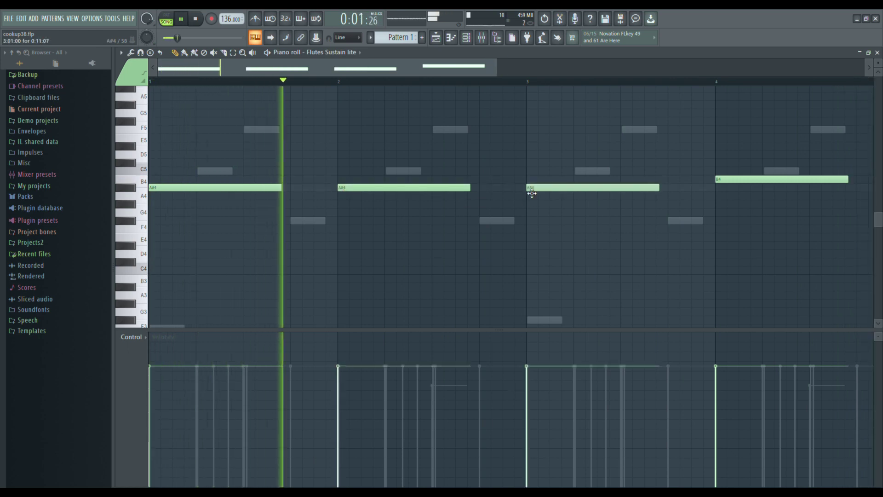
scroll(735, 234, "up", 1)
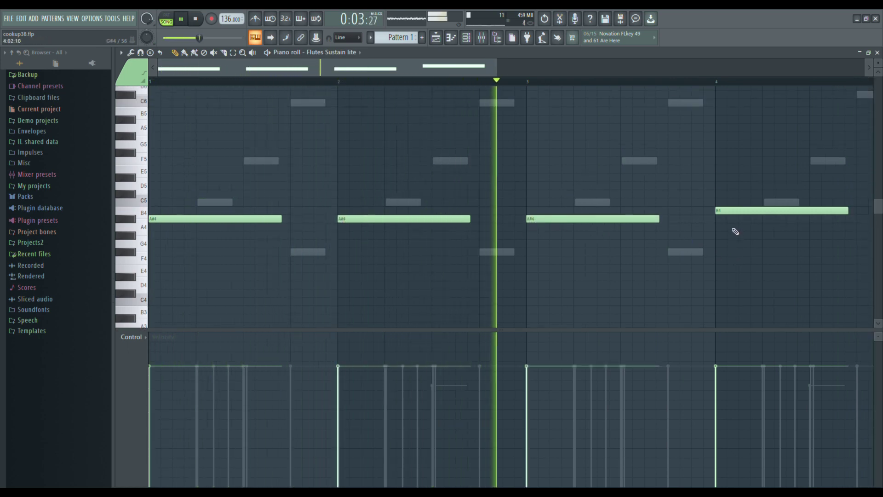
Step: Replace the bar 4 flute note with a C#6 of length 0:11:07 at the start of the bar
scroll(739, 236, "up", 2)
right_click(742, 252)
left_click(718, 138)
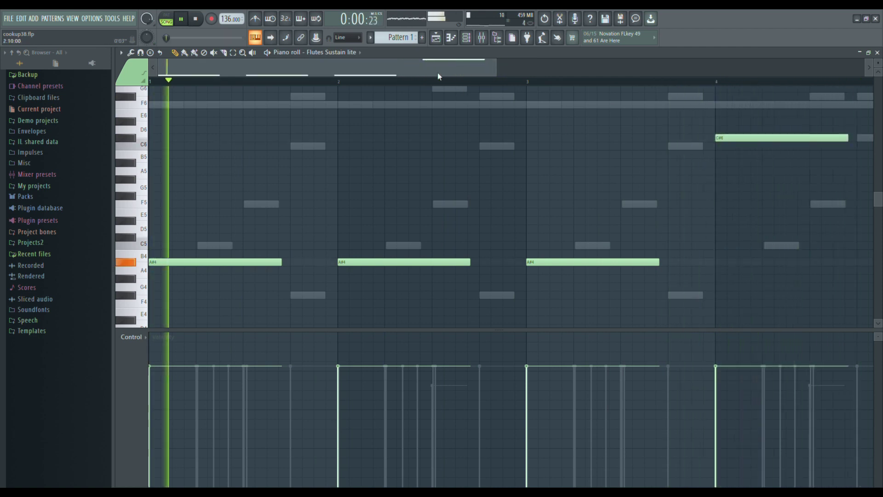
Step: Add a C6 flute note on beat 4 of bar 4, shorten it to just under one beat, and close the piano roll
left_click_drag(437, 73, 552, 106)
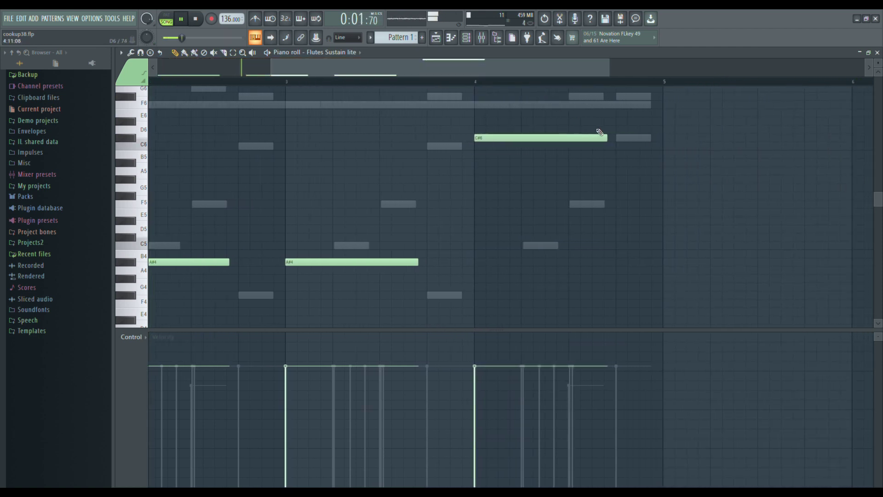
left_click(620, 147)
left_click_drag(530, 70, 557, 73)
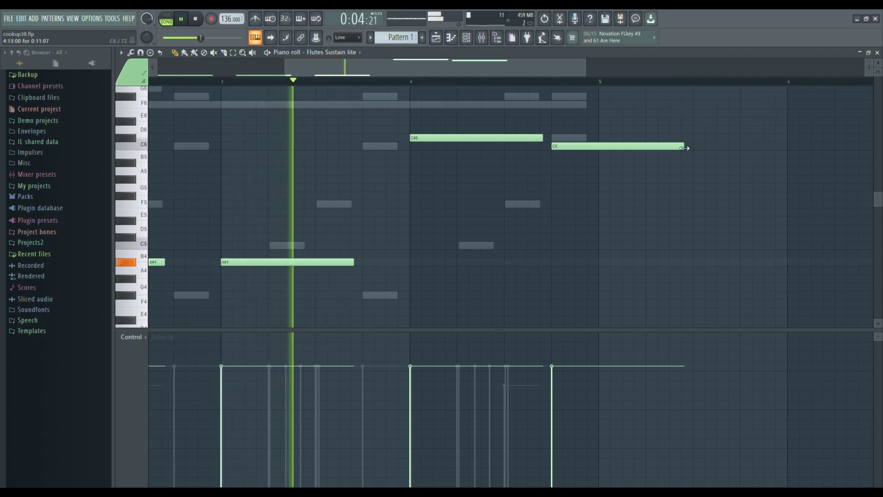
left_click_drag(686, 149, 590, 148)
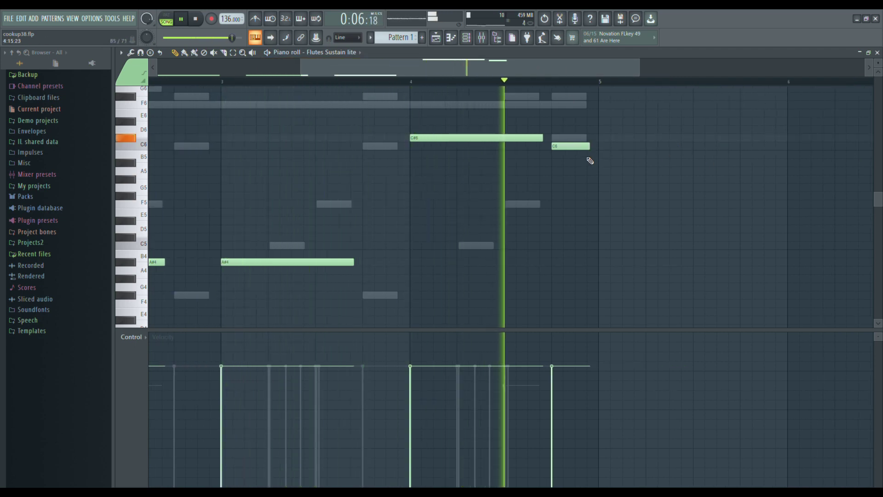
left_click_drag(477, 73, 258, 76)
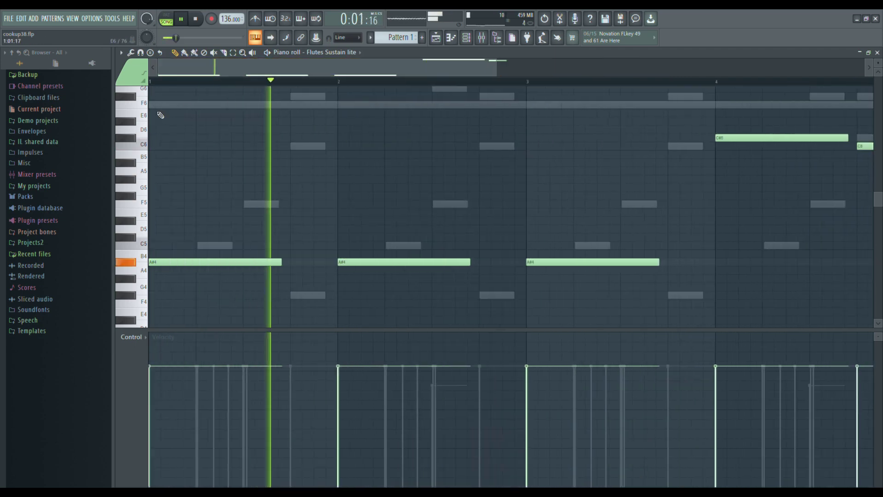
left_click(877, 53)
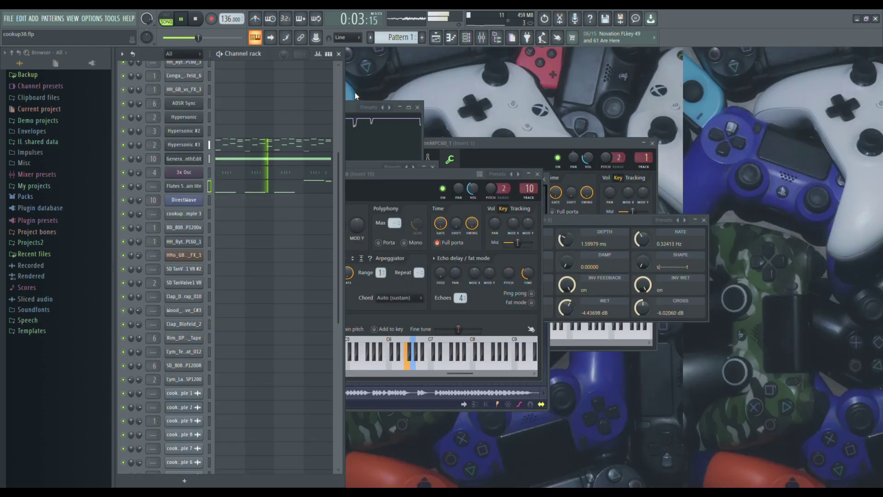
Step: Open the BD_Blofeld_011 piano roll, add a C5 kick of length 0:03:07 at the start of each of the four bars, and close it
scroll(290, 140, "up", 2)
left_click(227, 75)
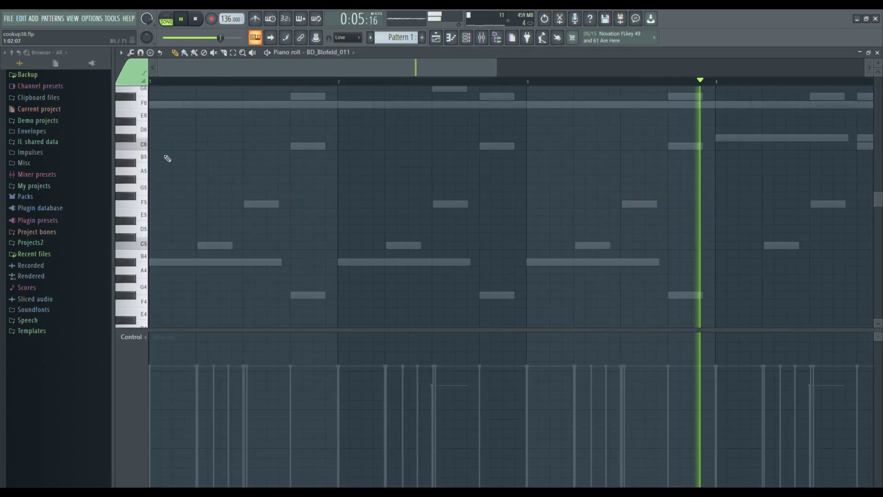
left_click(152, 246)
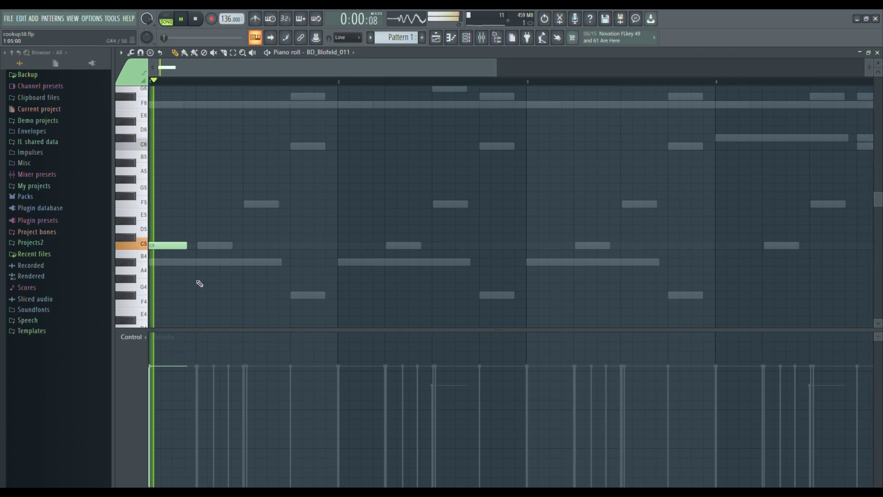
left_click(341, 247)
left_click(530, 247)
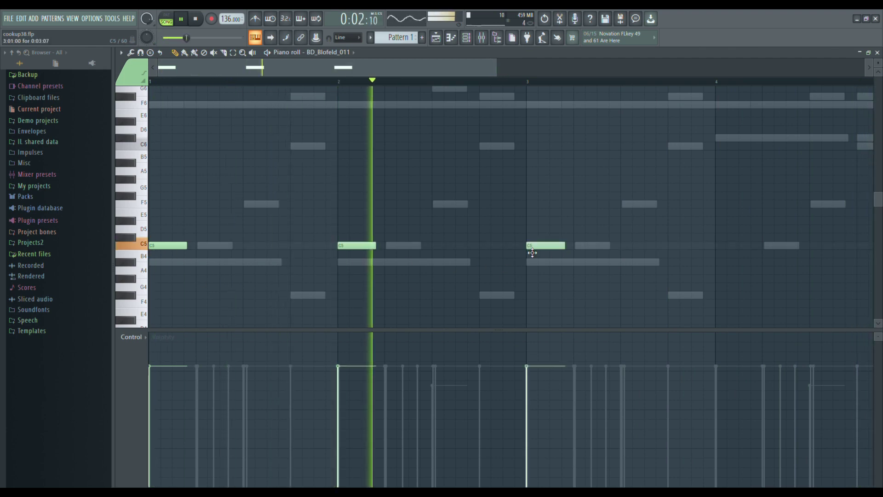
left_click(718, 247)
key("Escape")
Step: In the SD_808_MrToy1_SP1200R piano roll, add a B5 snare on beat 3 of each of the four bars, and close it
scroll(258, 299, "down", 10)
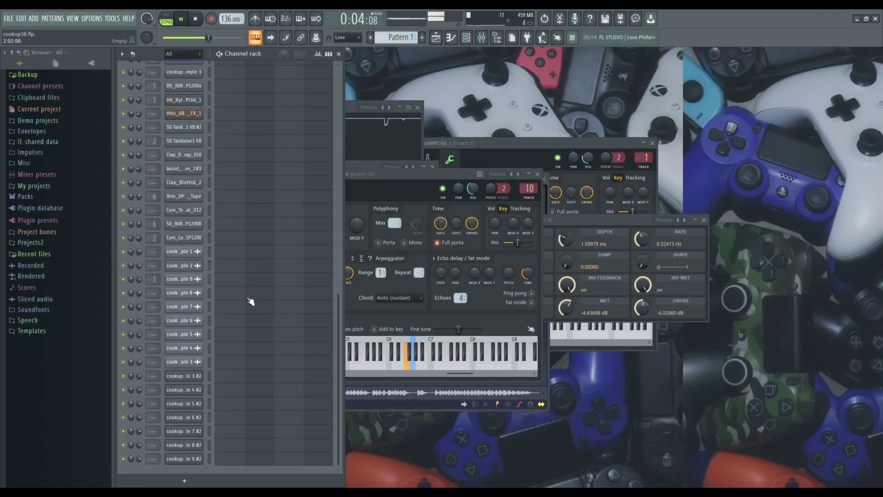
key("F7")
left_click(244, 230)
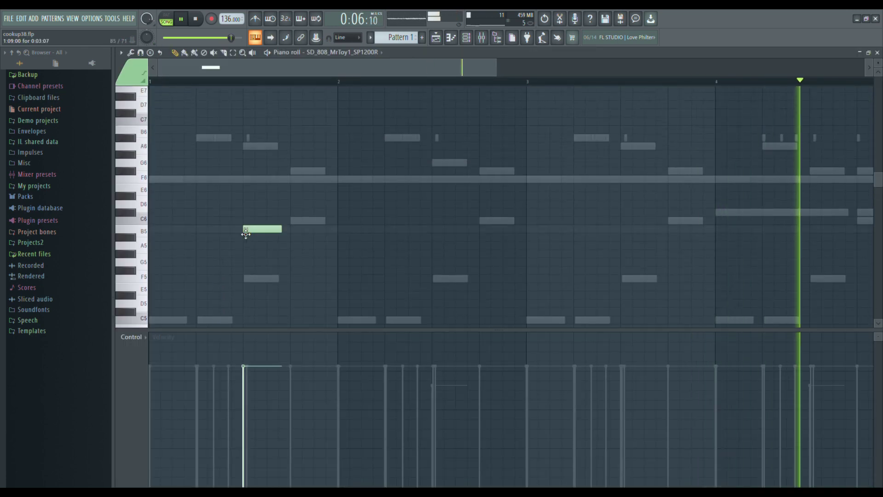
left_click(436, 229)
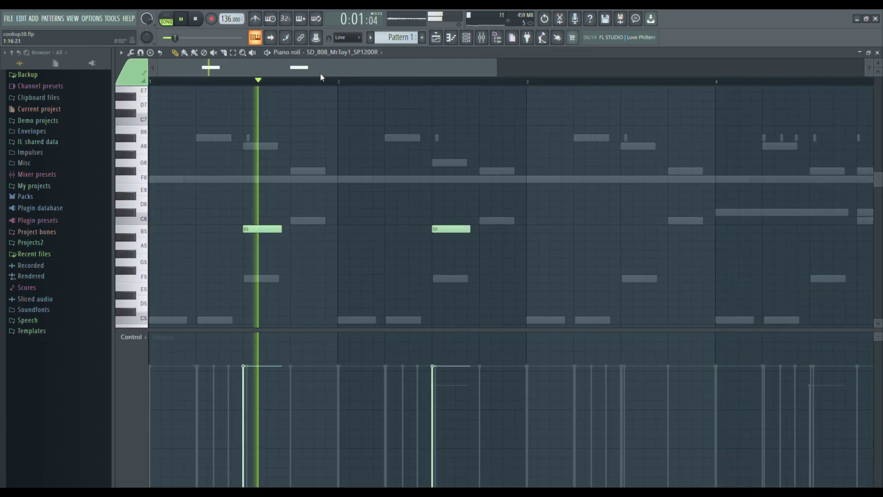
scroll(424, 234, "right", 3)
left_click(455, 229)
left_click(645, 220)
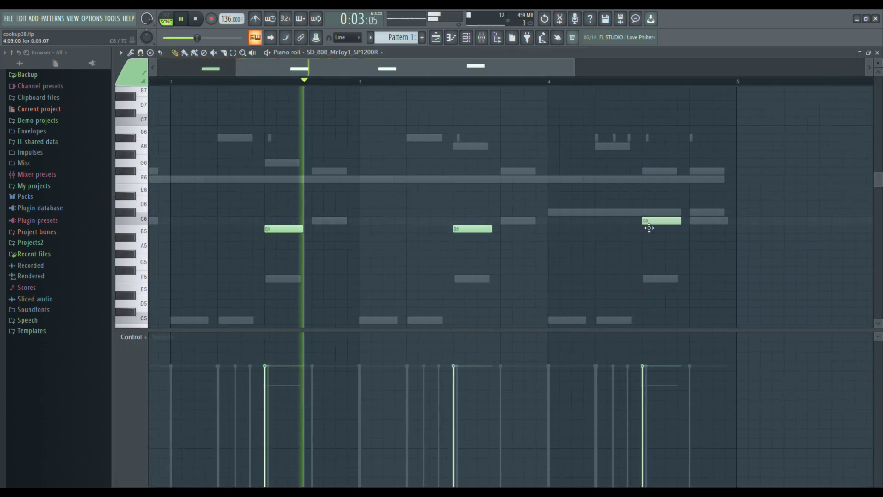
key("F7")
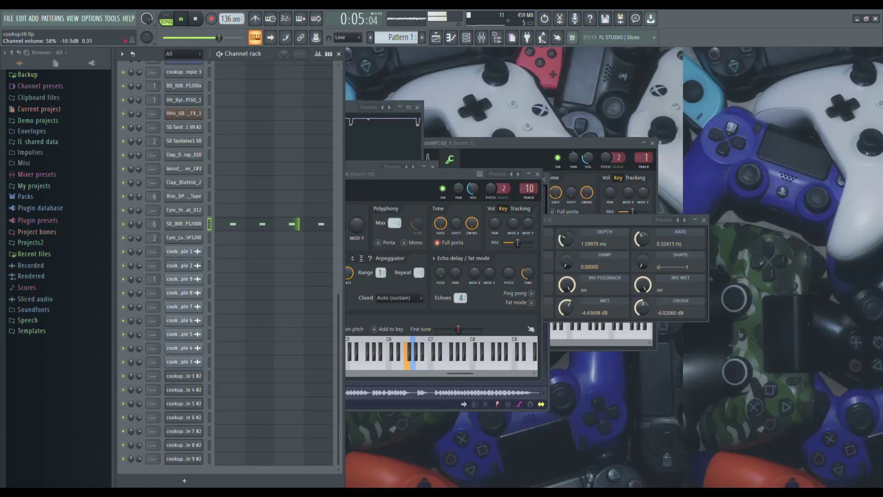
Step: Open the Clap_Blofeld_2 piano roll and try a B5 clap on beat 3 of bar 2
left_click(239, 187)
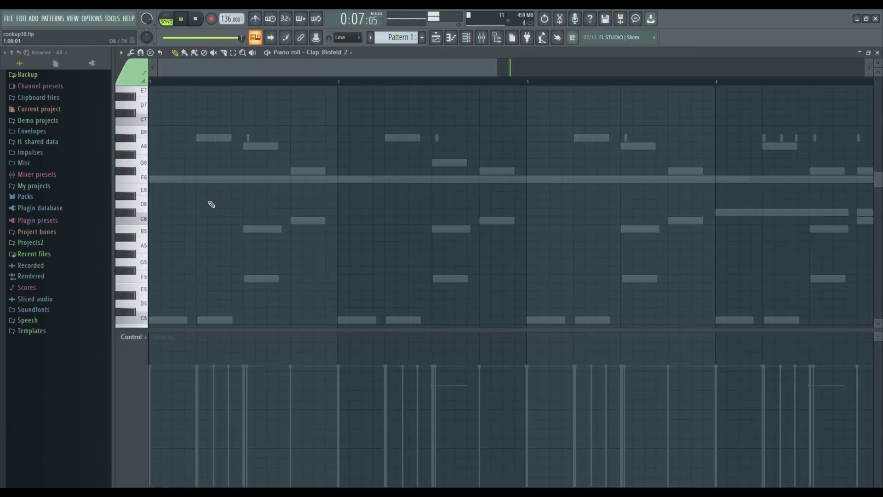
left_click(249, 165)
right_click(261, 165)
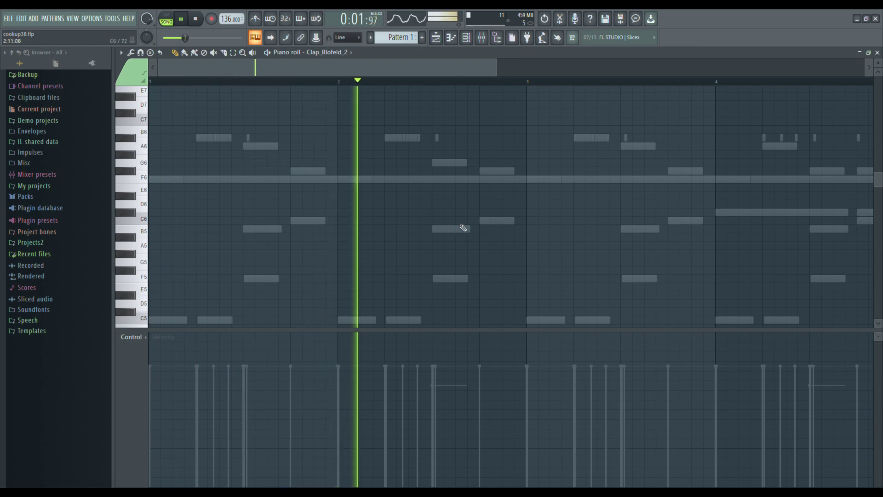
left_click(445, 232)
left_click_drag(457, 233, 451, 236)
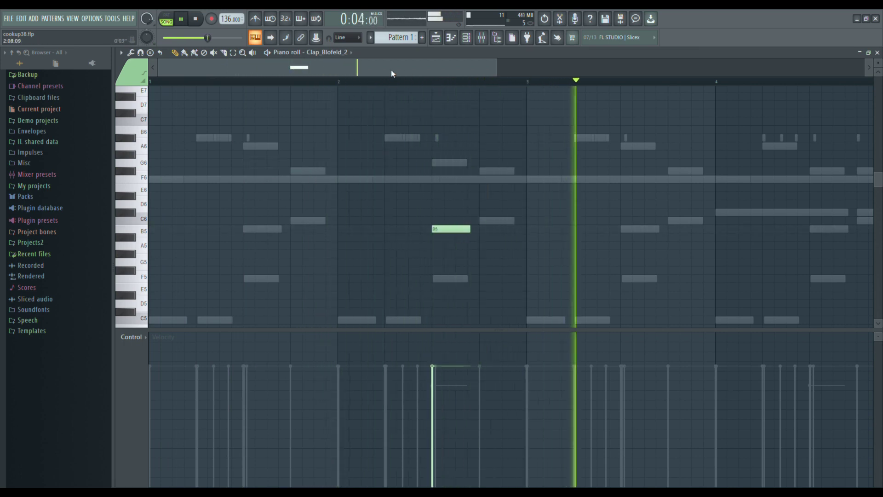
Step: With snapping off, place a B4 clap slightly after beat 3 in bars 1 and 2, and delete the bar 2 B5
left_click(259, 254)
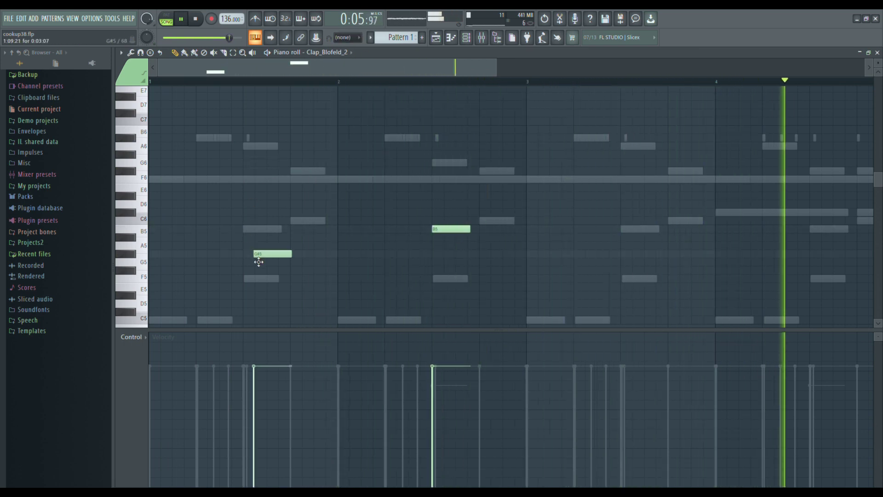
left_click_drag(258, 262, 255, 322)
right_click(450, 217)
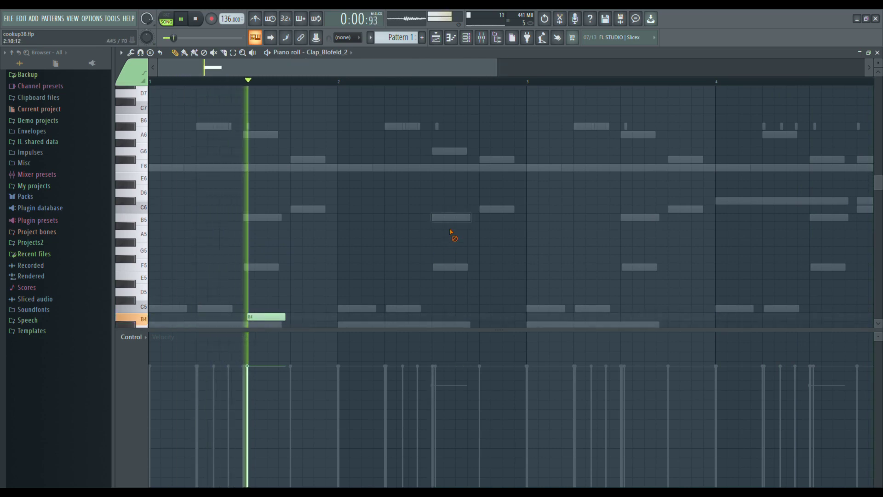
scroll(450, 233, "down", 4)
left_click(438, 217)
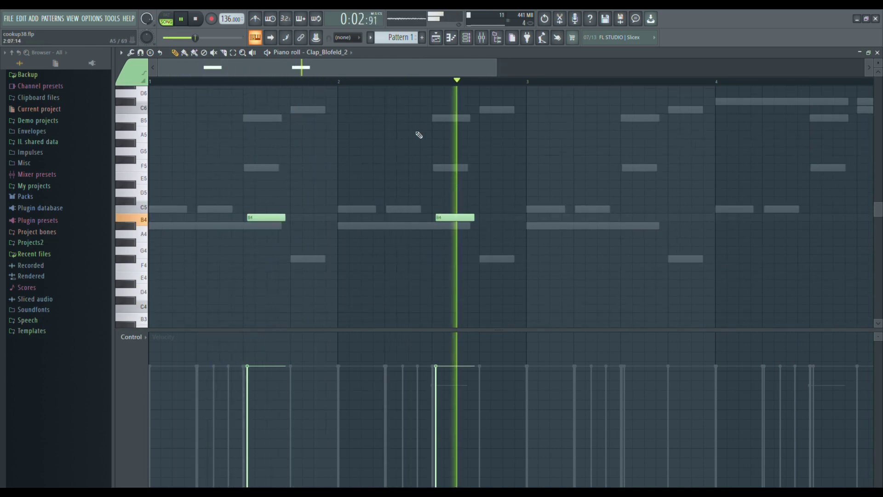
Step: Duplicate the two-bar clap pattern into bars 3 and 4 and close the piano roll
key("ctrl+a")
left_click_drag(260, 70, 307, 70)
key("ctrl+b")
key("F7")
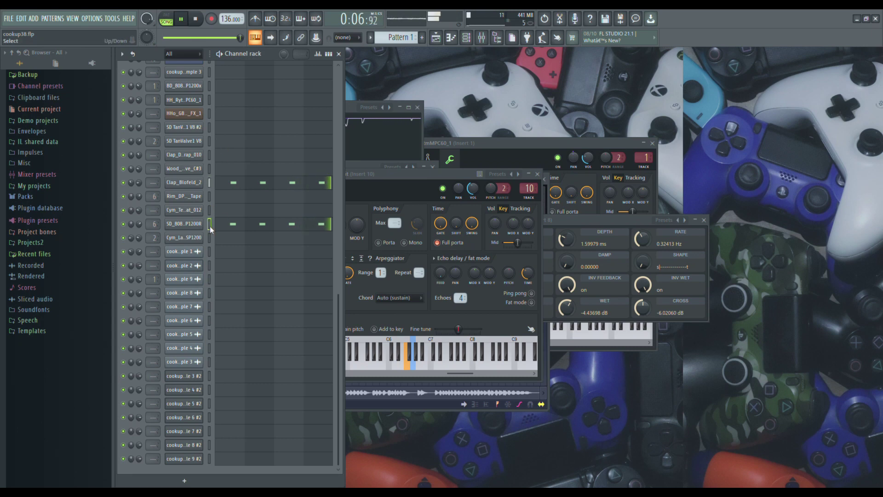
Step: Open the HH_GB_vs_FX_3 piano roll and place a C5 note slightly after beat 2 of bar 1
scroll(221, 350, "up", 4)
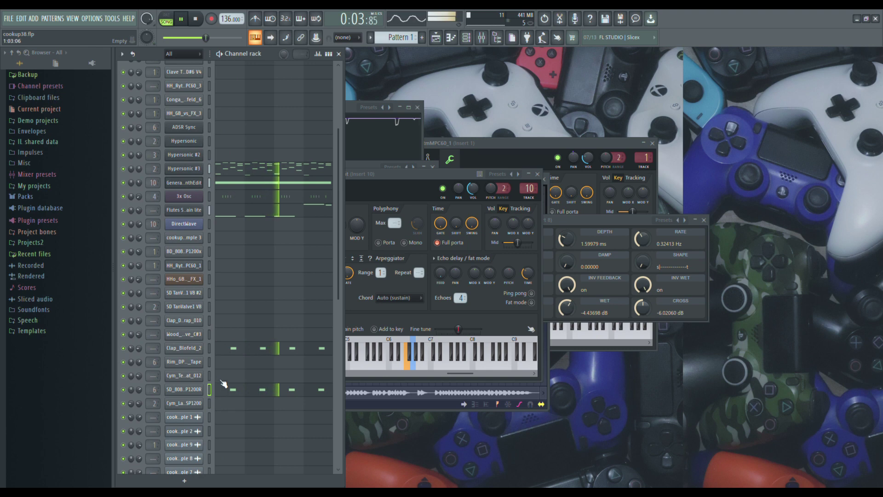
scroll(211, 276, "up", 1)
left_click(209, 172)
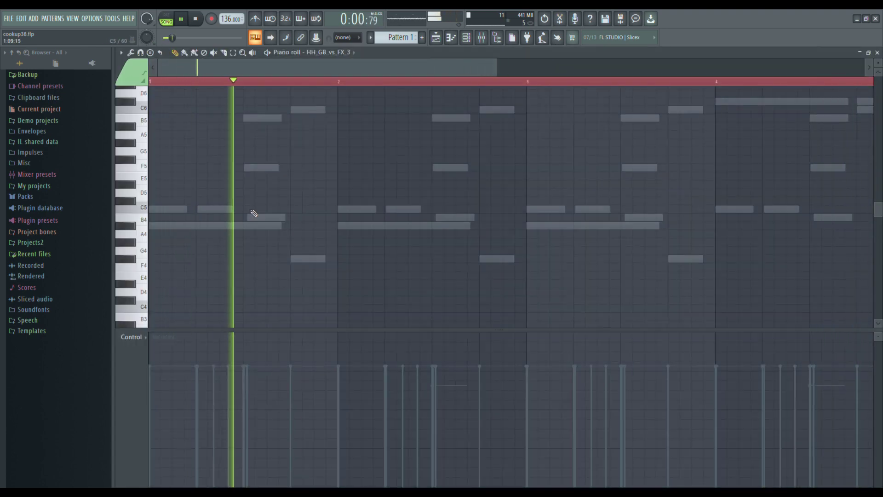
left_click(201, 210)
left_click_drag(201, 214, 203, 211)
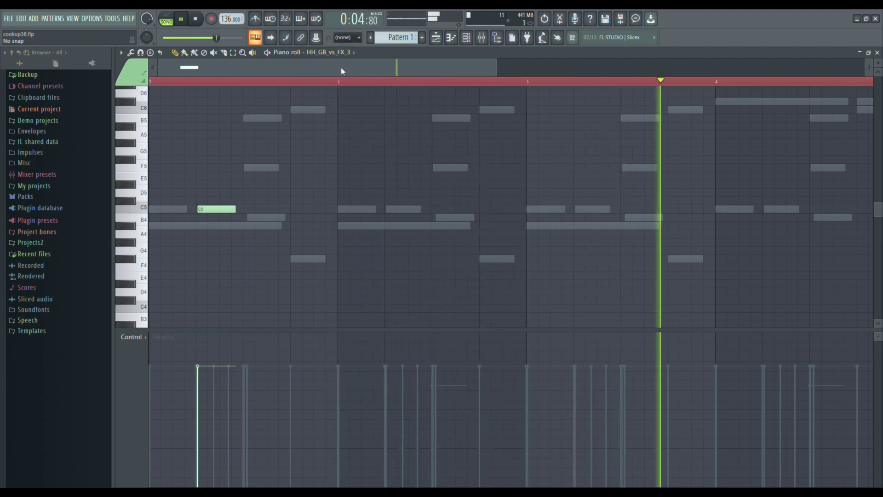
Step: Duplicate the C5 note into bar 2, set snapping to Line, and move the copy to 2:01:03
key("ctrl+a")
left_click_drag(214, 69, 158, 96)
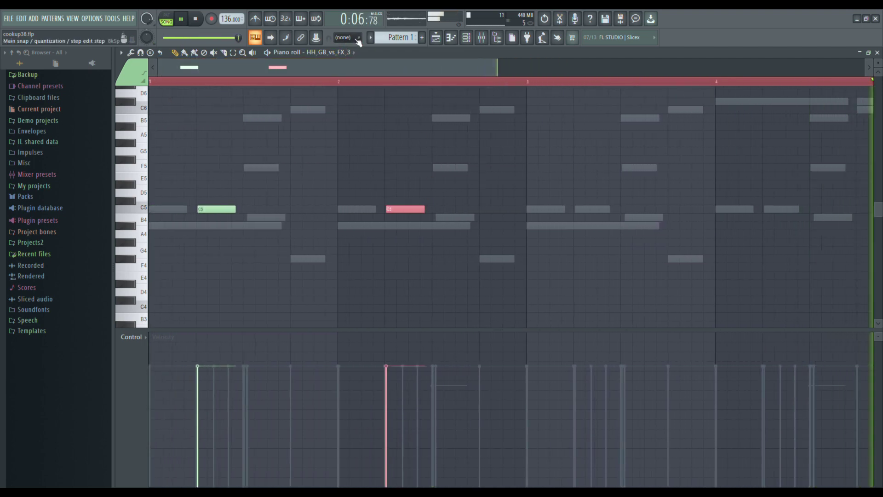
left_click(338, 51)
left_click_drag(396, 210, 347, 213)
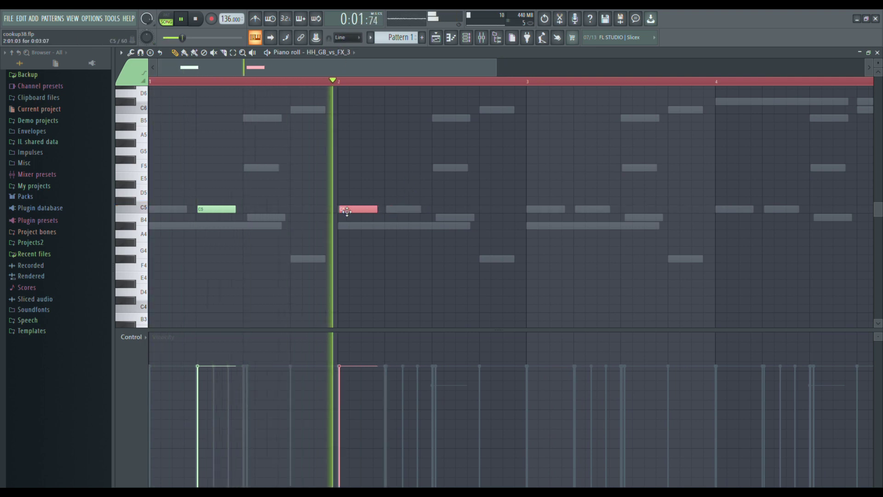
Step: Duplicate the two-bar C5 hi-hat pattern into bars 3 and 4 and clear the selection
key("ctrl+a")
left_click_drag(241, 69, 233, 87)
key("ctrl+b")
right_click(329, 168)
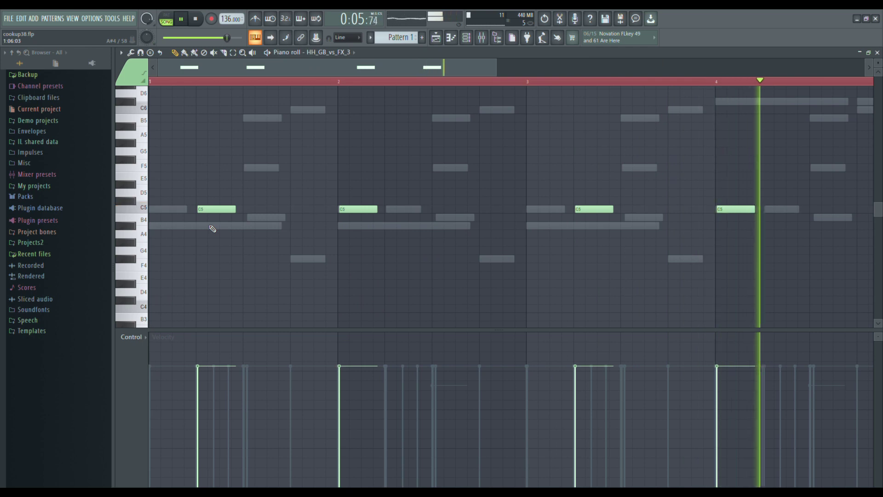
Step: Copy all the C5 hi-hat notes down to C4, shifted two beats later, and deselect them
key("ctrl+a")
mouse_move(227, 210)
left_mouse_down()
mouse_move(323, 293)
mouse_move(323, 314)
left_mouse_up()
right_click(316, 281)
scroll(317, 282, "down", 5)
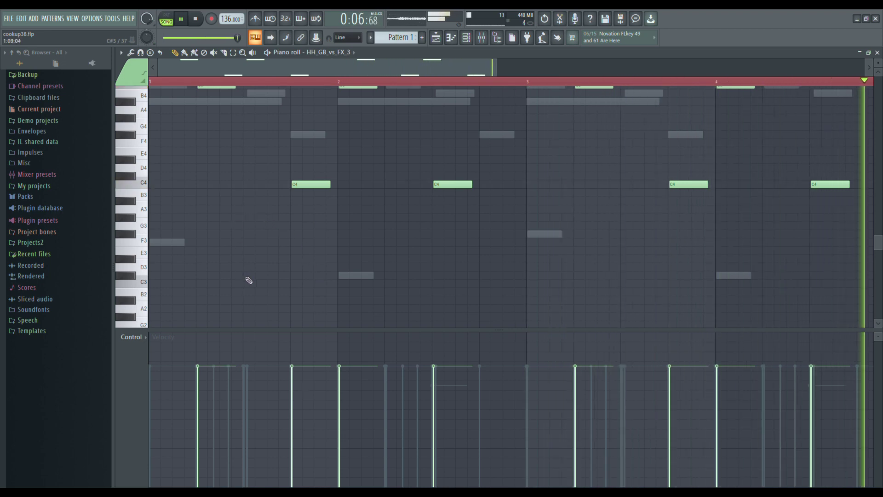
Step: Add C3 notes on beat 3 of bar 1, the starts of bars 2 and 3, and beat 2 of bar 4
left_click(251, 283)
left_click(345, 283)
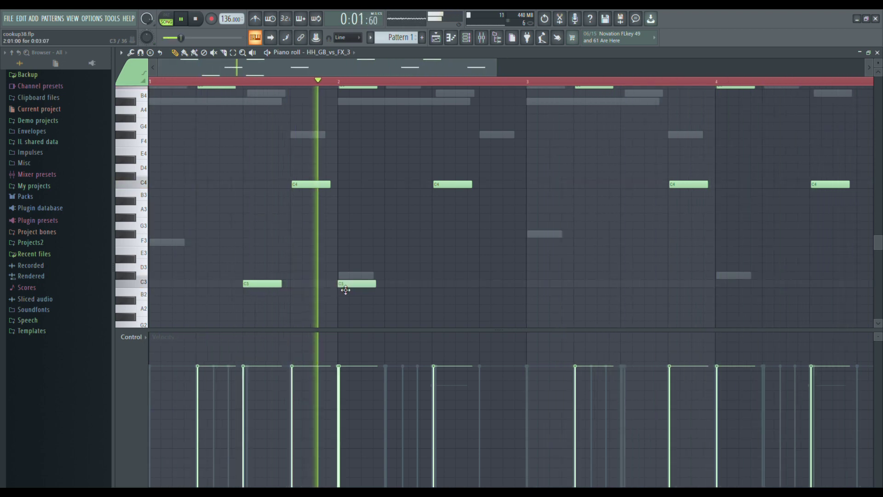
left_click(533, 284)
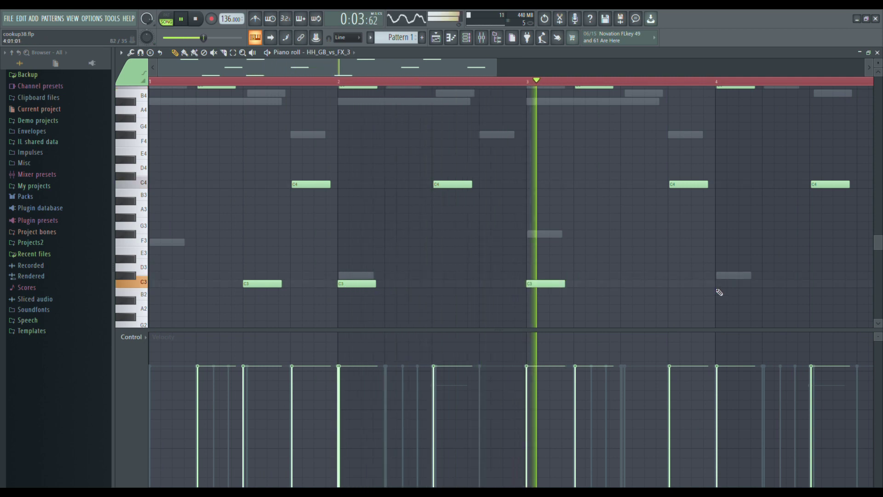
left_click(769, 284)
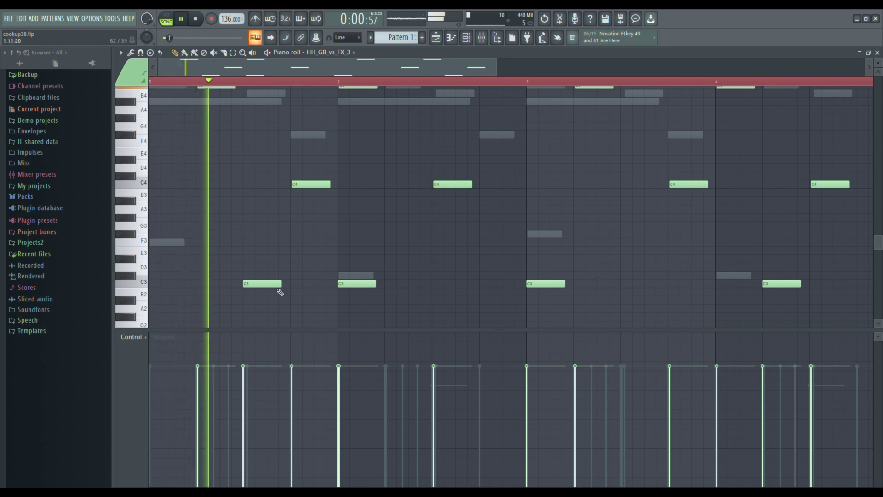
Step: Try a C1 note and a C0 note at the start of bar 1, deleting each one
scroll(253, 289, "down", 8)
left_click(153, 224)
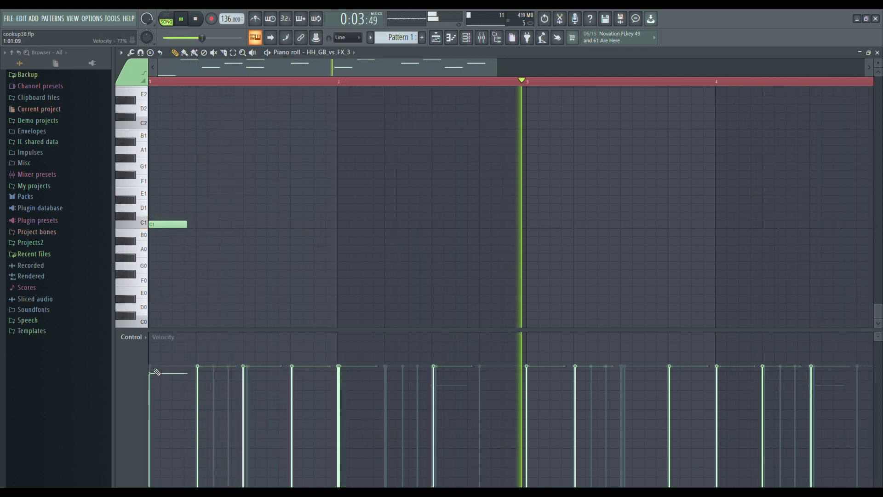
right_click(178, 224)
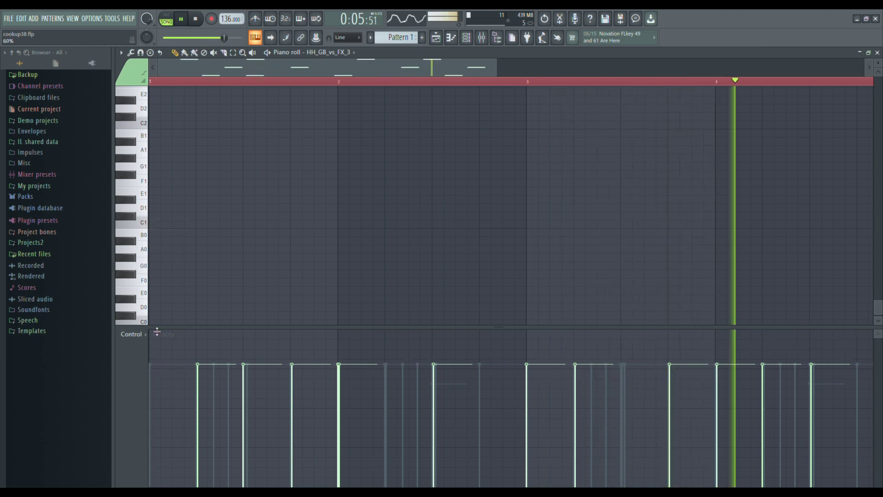
left_click(155, 324)
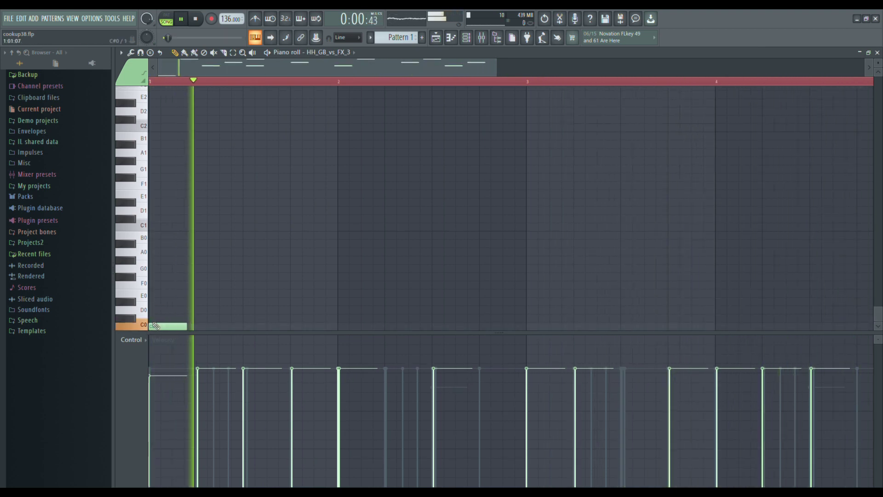
right_click(158, 327)
scroll(163, 297, "up", 3)
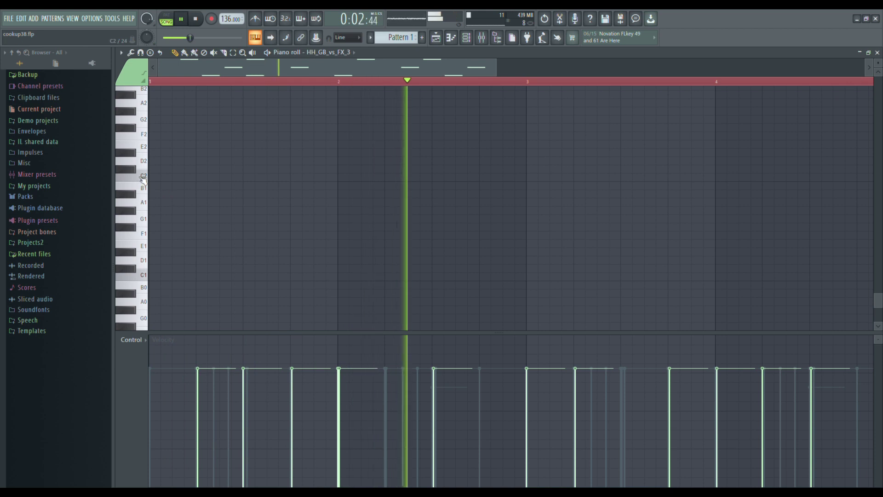
Step: Audition the C2 and A2 pitches and try an A2 note at the start of bar 1
left_click(145, 178)
left_click(144, 179)
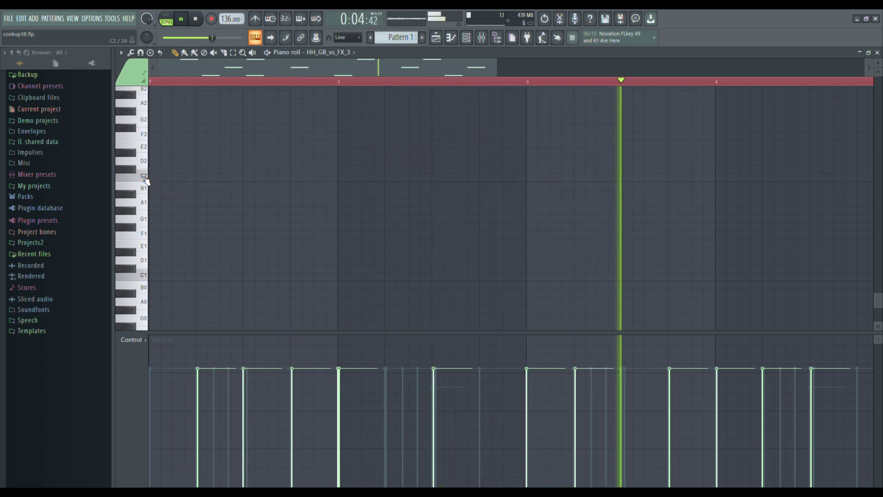
scroll(145, 181, "up", 4)
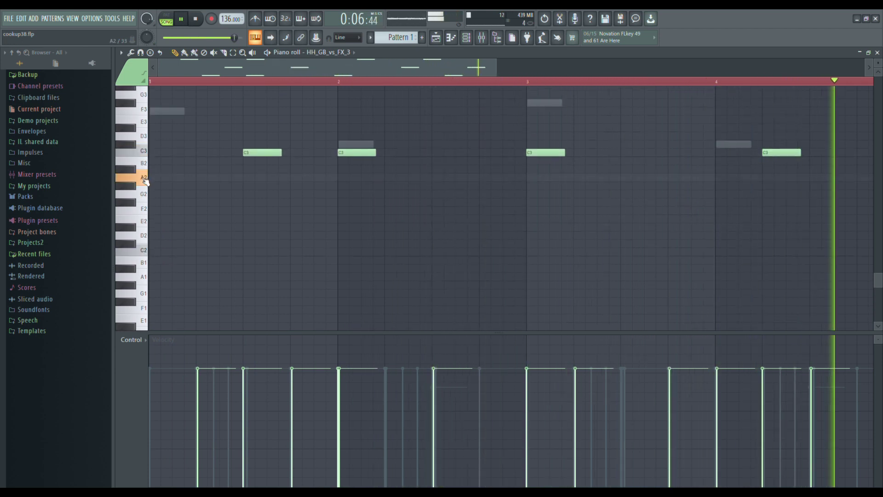
left_click(157, 177)
right_click(160, 177)
left_click(160, 177)
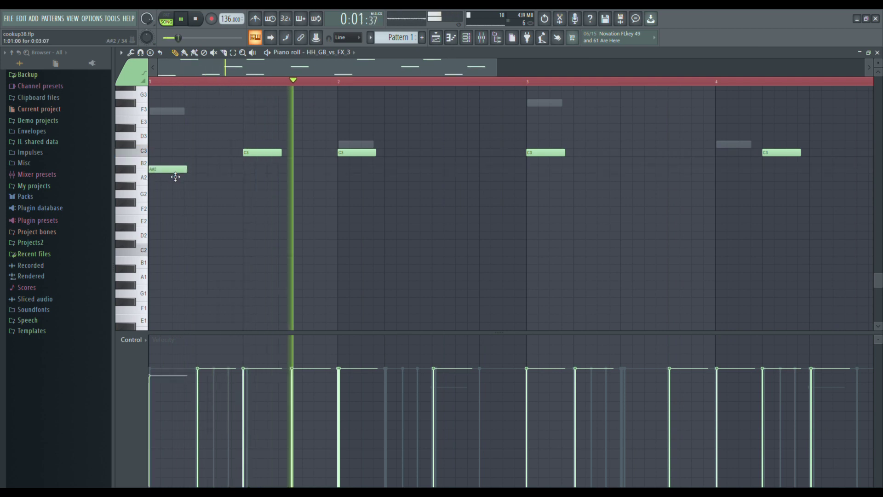
left_click(144, 180)
left_click(145, 179)
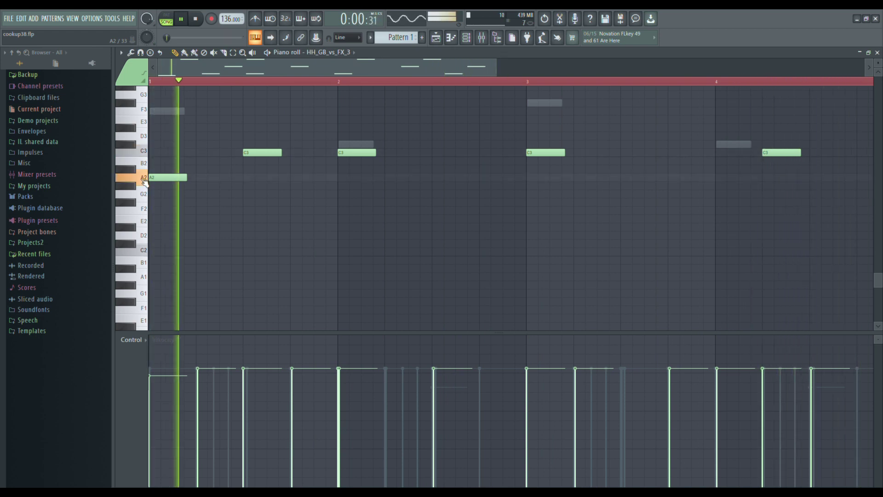
left_click(143, 179)
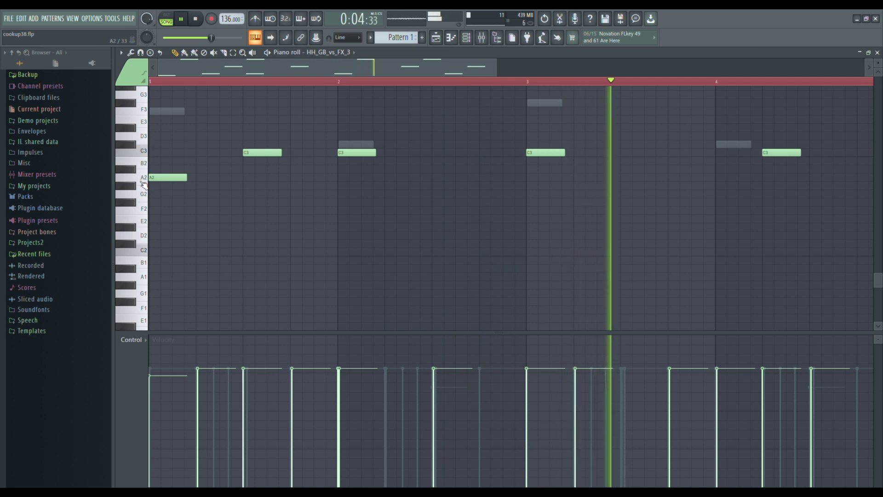
left_click(144, 180)
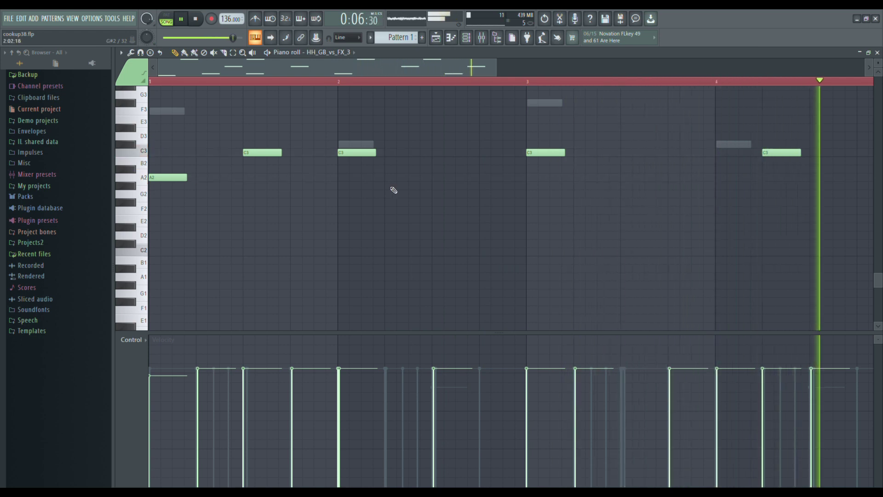
Step: Replace the A2 note at the start of bar 1 with one just before bar 4, nudge it slightly later, and close the note editor
left_click(695, 178)
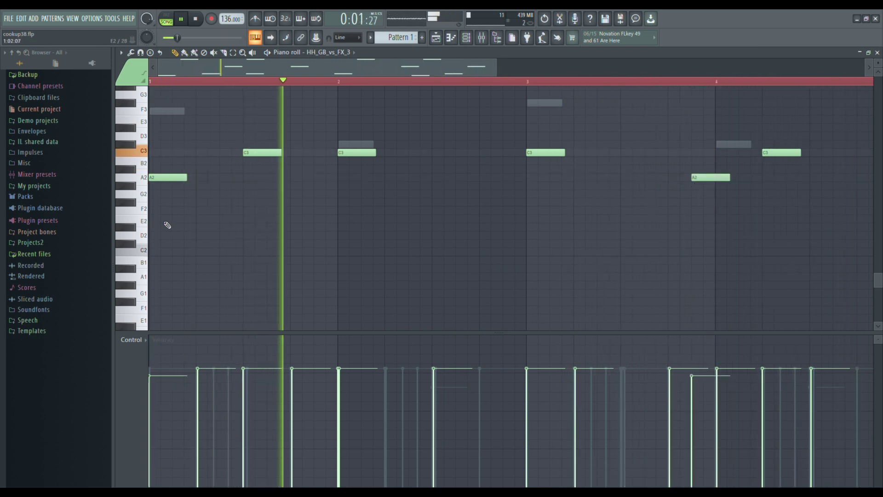
right_click(168, 177)
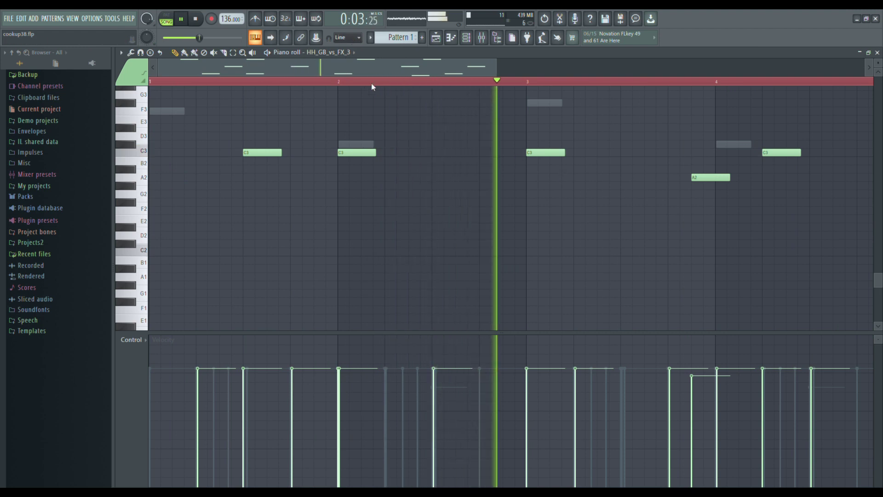
left_click_drag(717, 177, 720, 183)
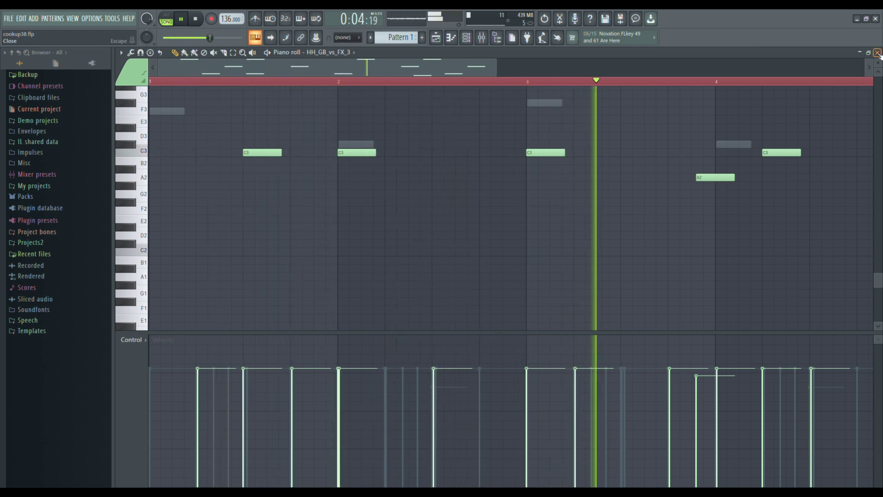
left_click(878, 53)
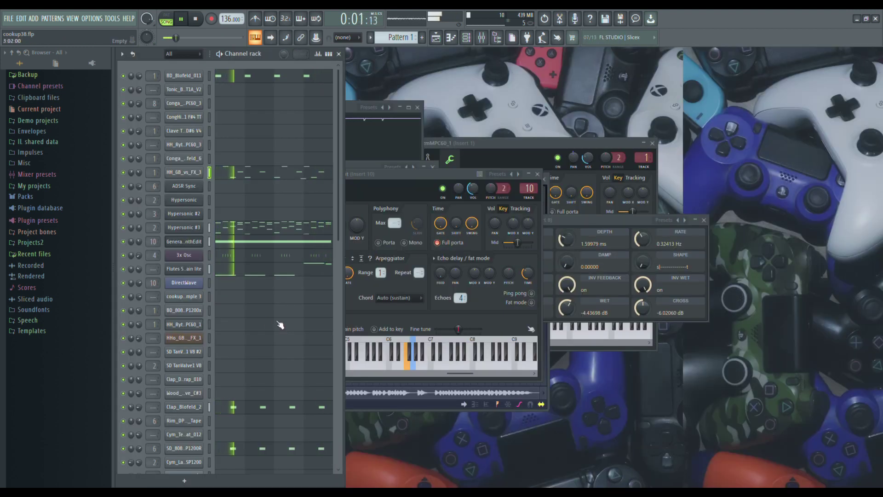
Step: Set the Conga_Blofeld_6 sample's root note to E6 and its channel volume to about 73%
left_click(211, 281)
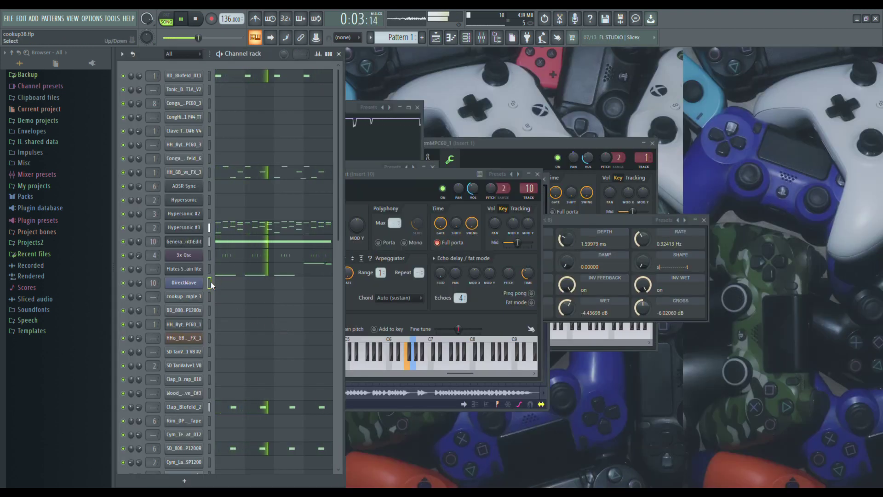
key("q")
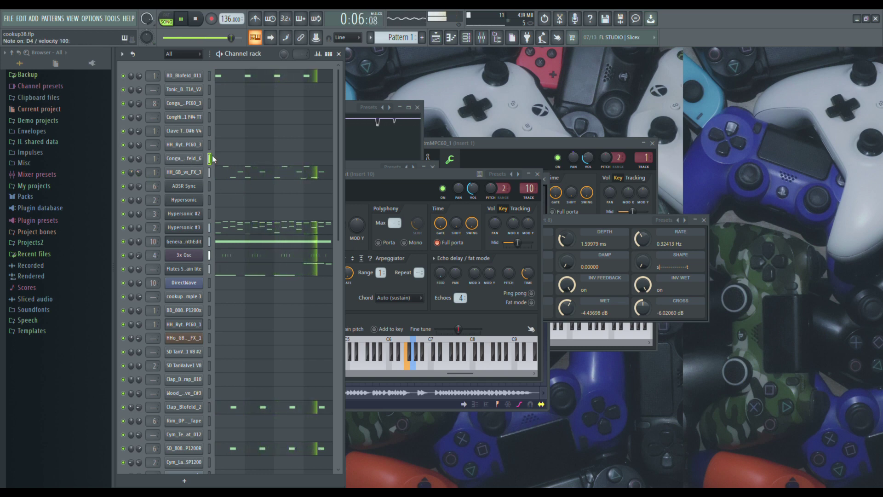
left_click(185, 159)
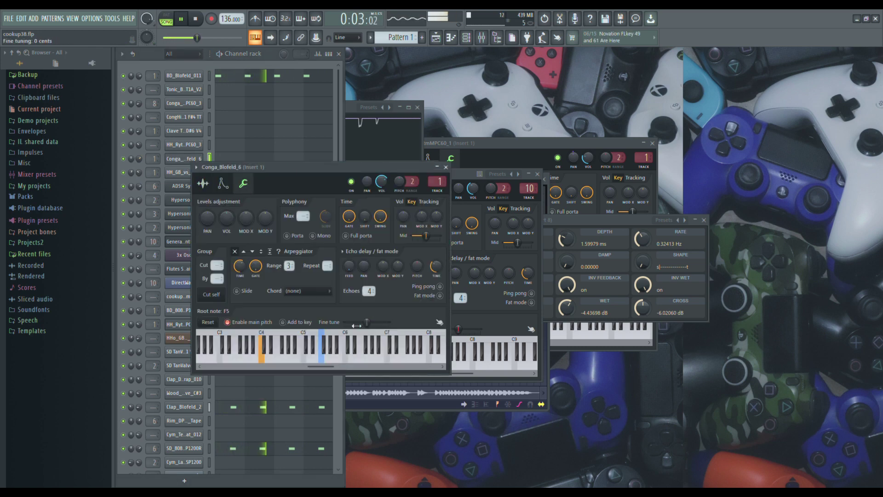
left_click_drag(306, 175, 441, 159)
right_click(497, 341)
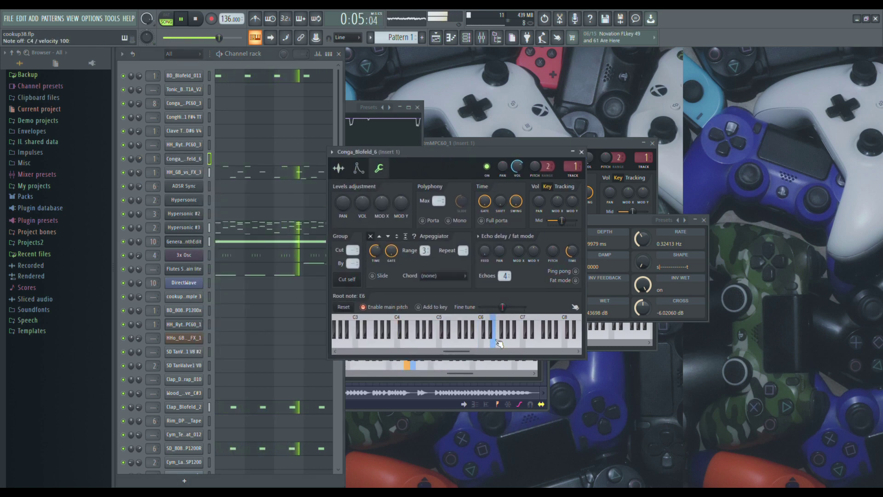
left_click(139, 159)
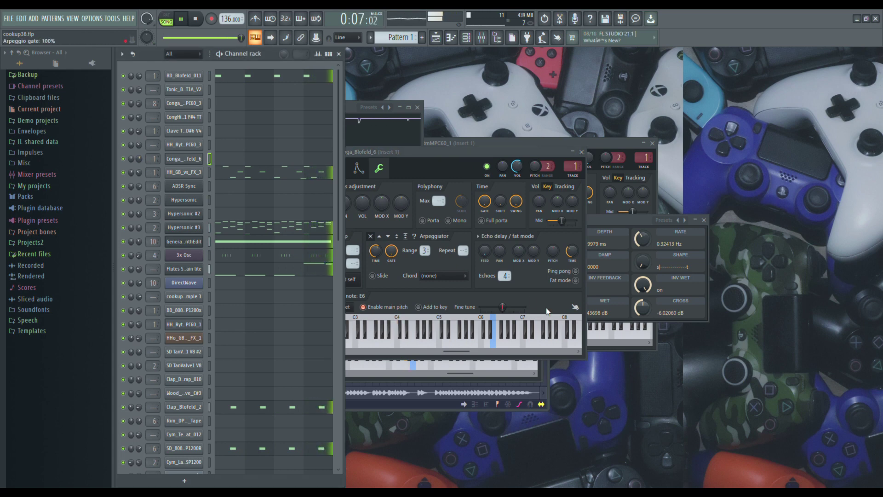
left_click(504, 348)
right_click(506, 349)
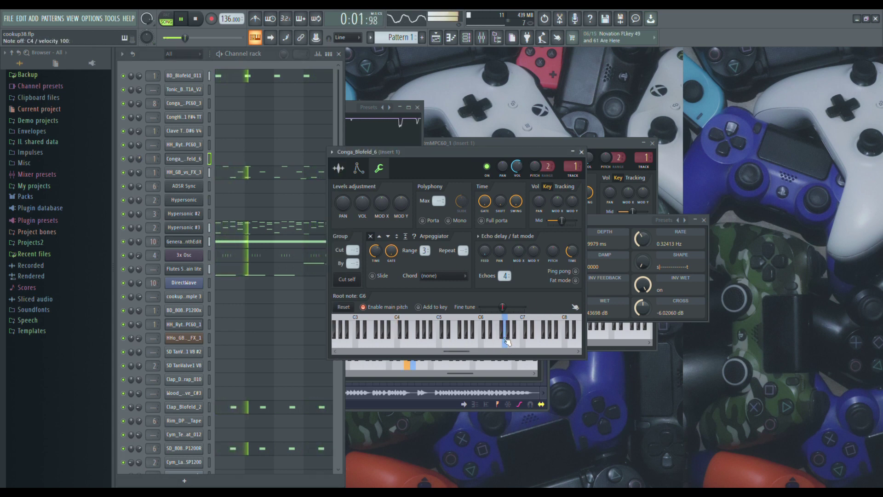
right_click(503, 335)
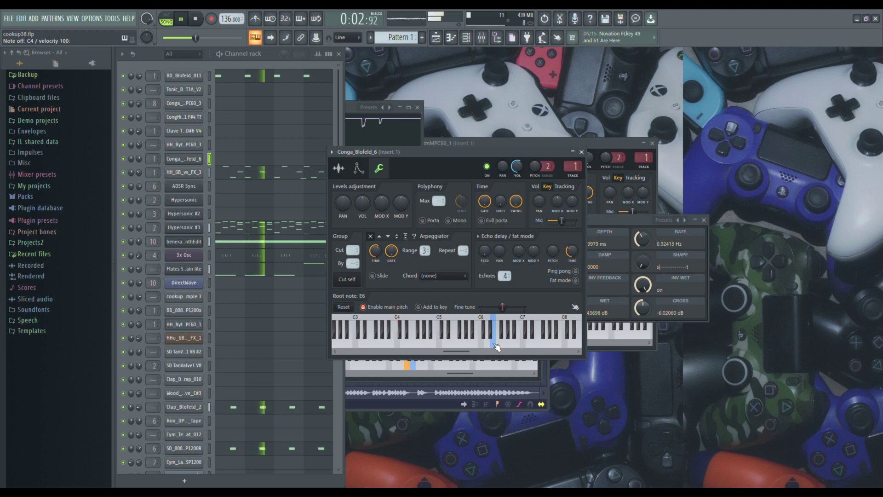
left_click_drag(139, 158, 139, 154)
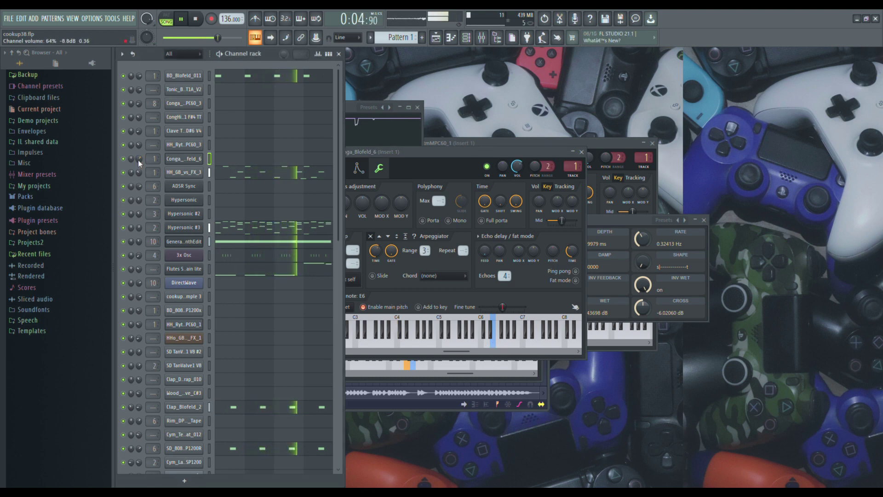
scroll(138, 160, "up", 3)
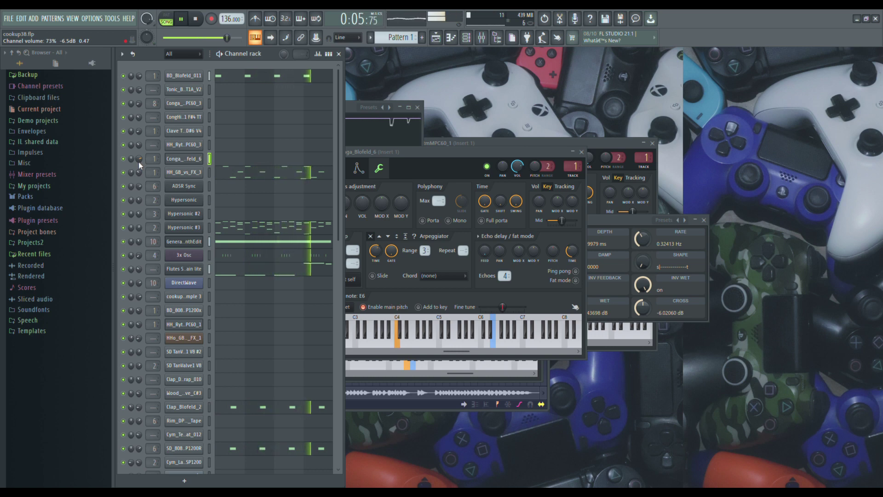
Step: Record a C4 conga hit near the end of bar 2 in Conga_Blofeld_6's piano roll and shorten it to 0:00:19
left_click(227, 160)
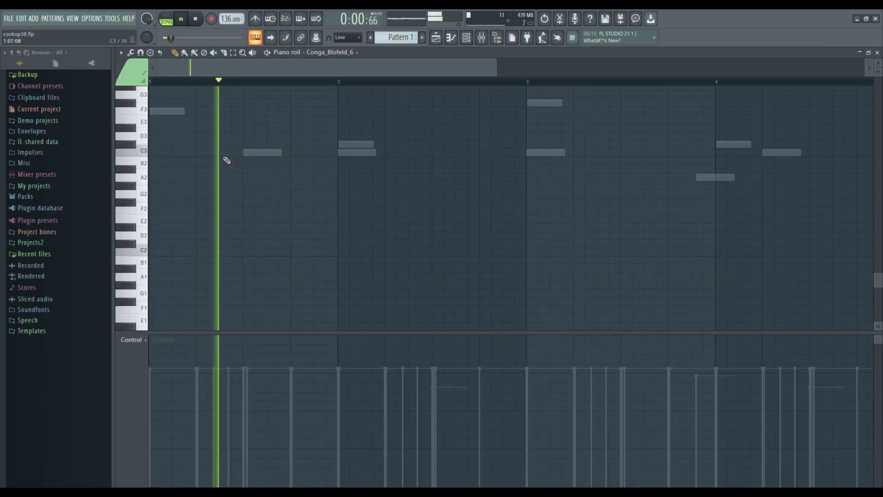
left_click(211, 19)
key("z")
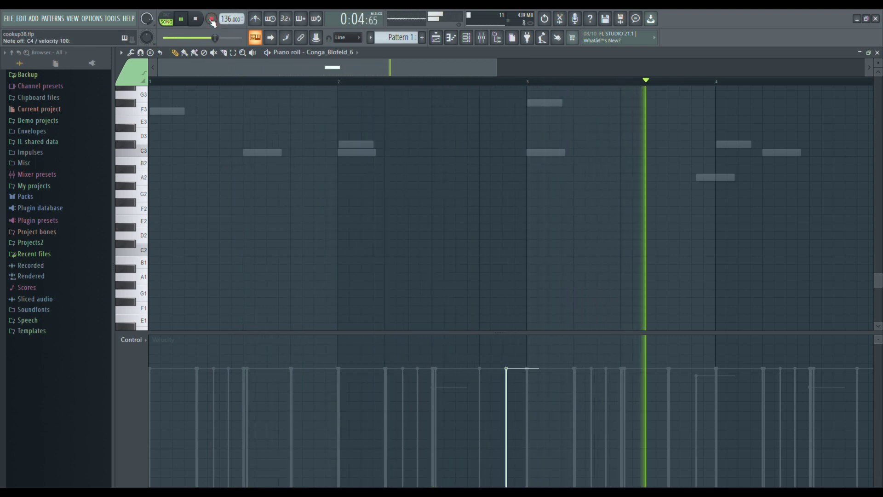
scroll(461, 250, "up", 4)
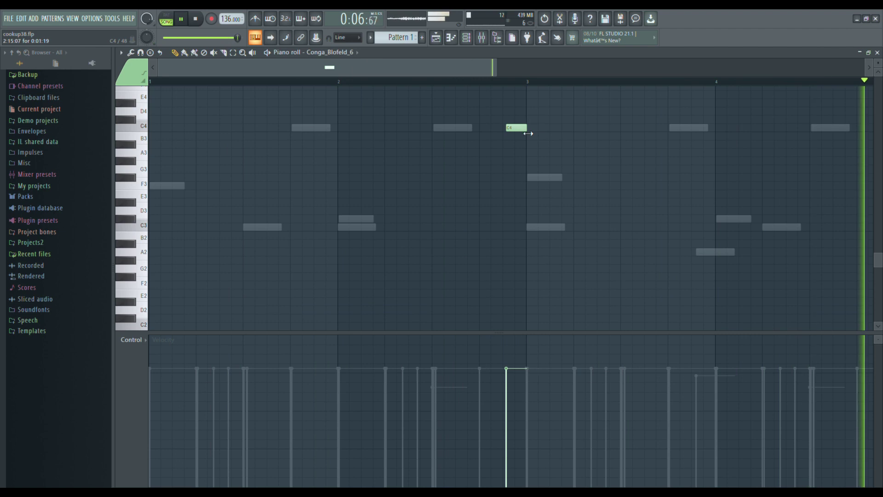
left_click_drag(528, 133, 518, 133)
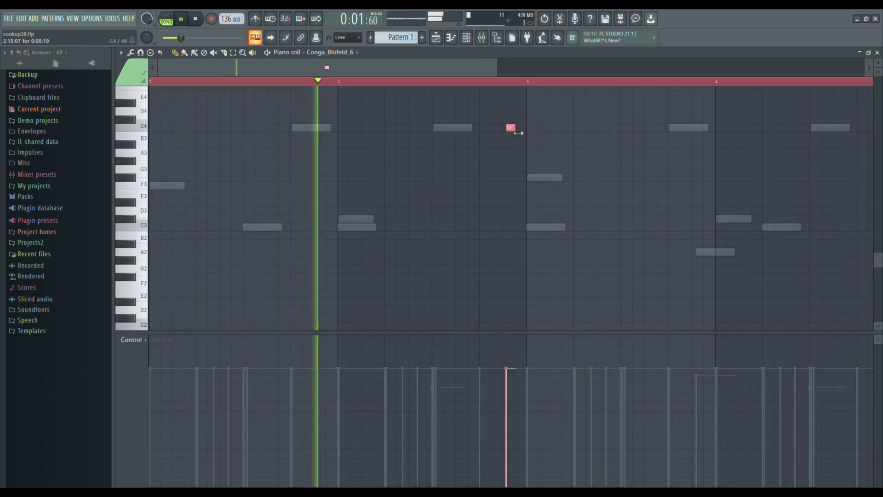
Step: Repeat the C4 conga hit near the end of all four bars and nudge the hits slightly later with snapping set to none
left_click_drag(301, 65, 457, 61)
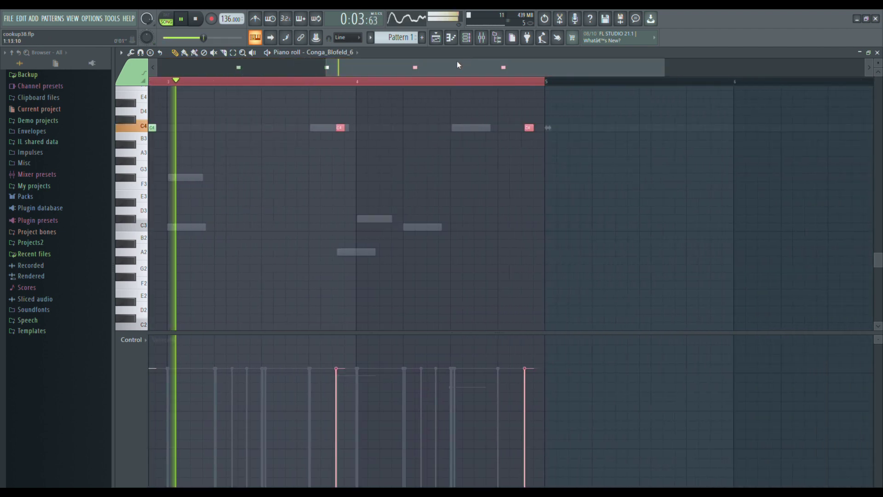
left_click_drag(345, 67, 344, 67)
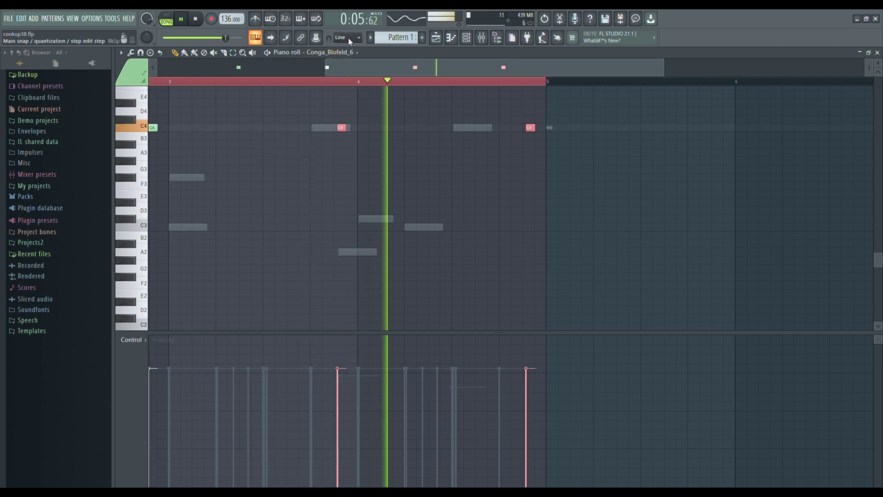
left_click(349, 38)
left_click(361, 67)
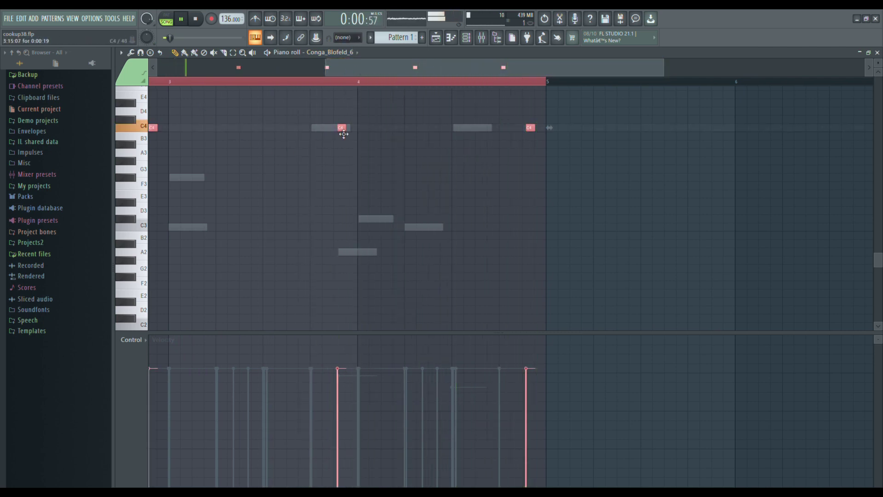
left_click_drag(344, 133, 346, 136)
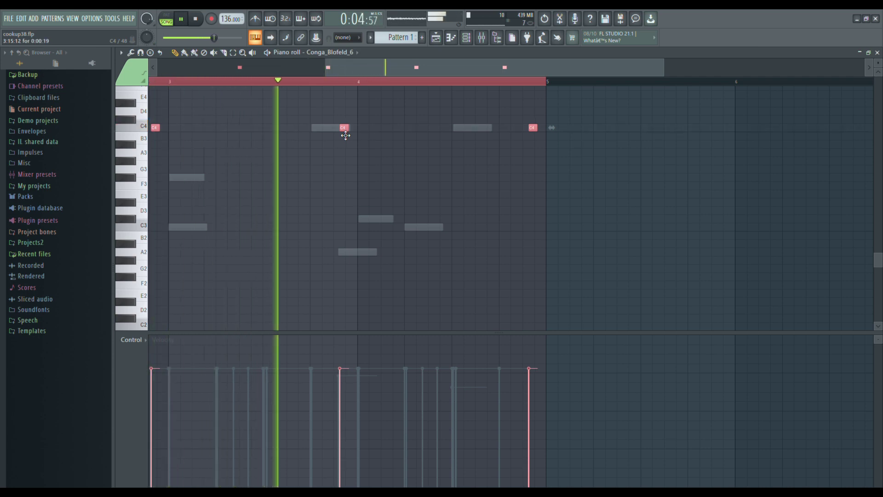
left_click(476, 204)
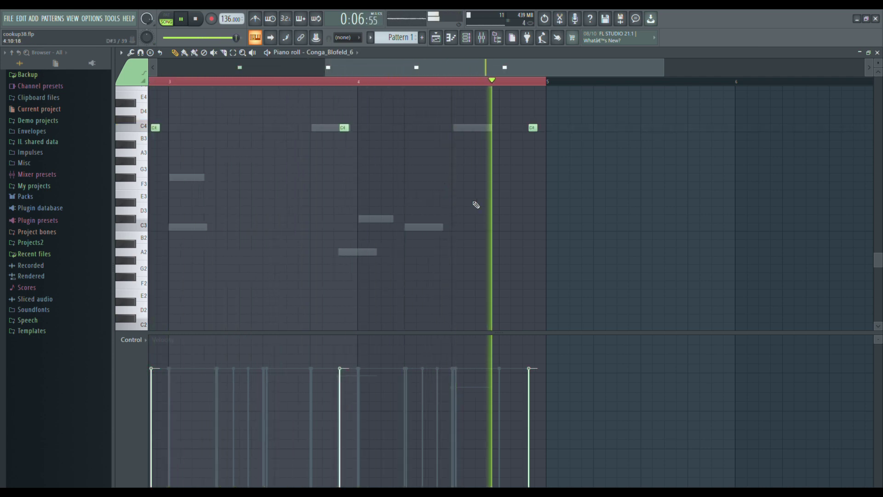
left_click(877, 52)
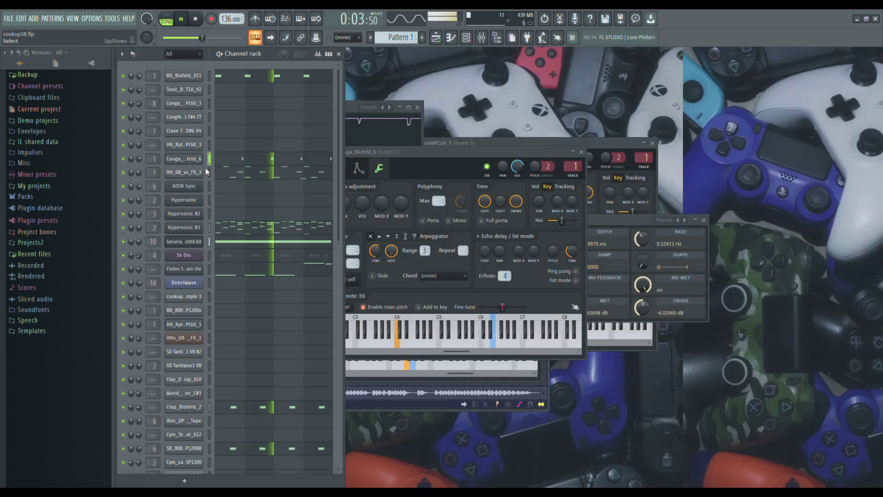
Step: Load the LoFi Lead patch into slot 1 of the first Hypersonic channel and raise that channel's volume
left_click(185, 201)
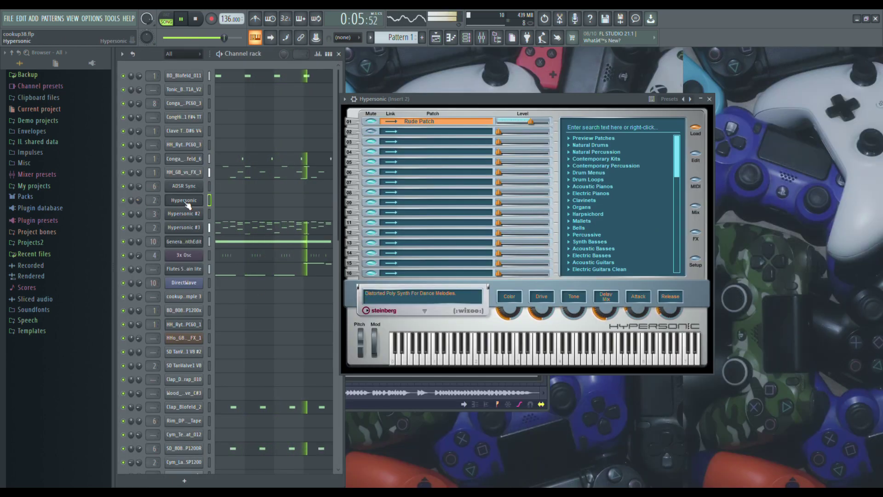
left_click(437, 127)
left_click(591, 249)
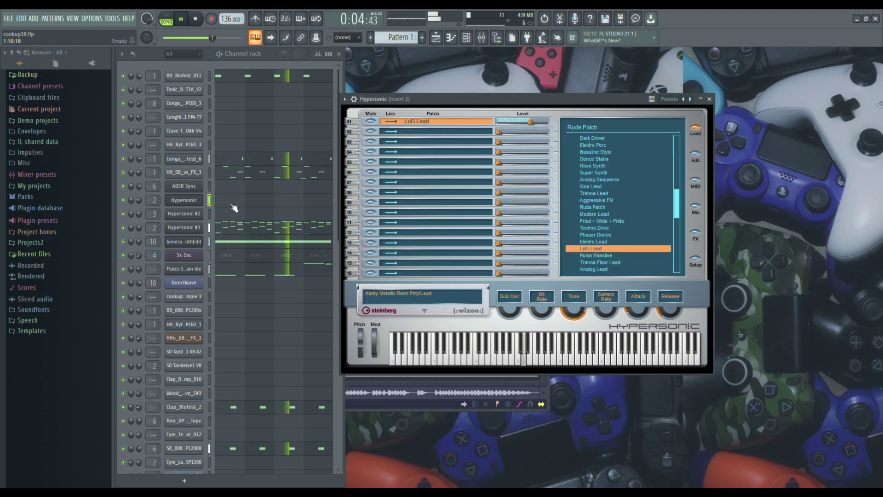
left_click_drag(142, 200, 142, 188)
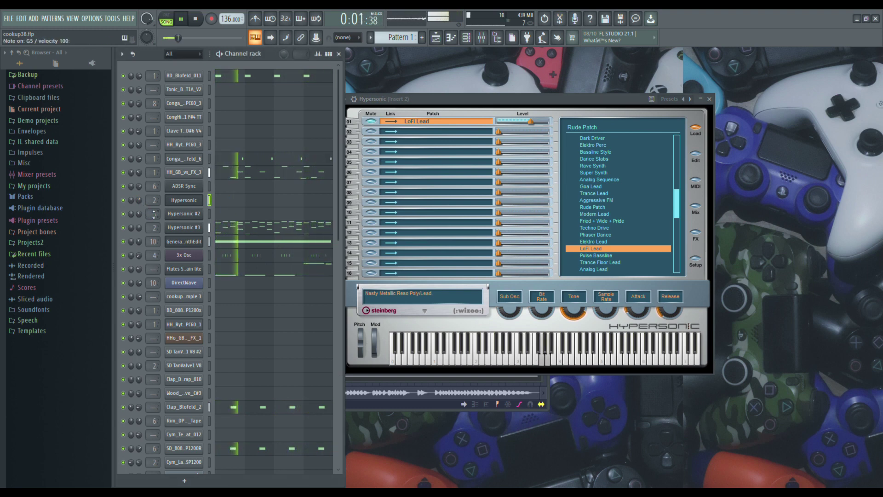
Step: Load the Musette Accordion patch from Accordions + Harmonicas into slot 1 of the first Hypersonic channel
left_click_drag(674, 209, 672, 229)
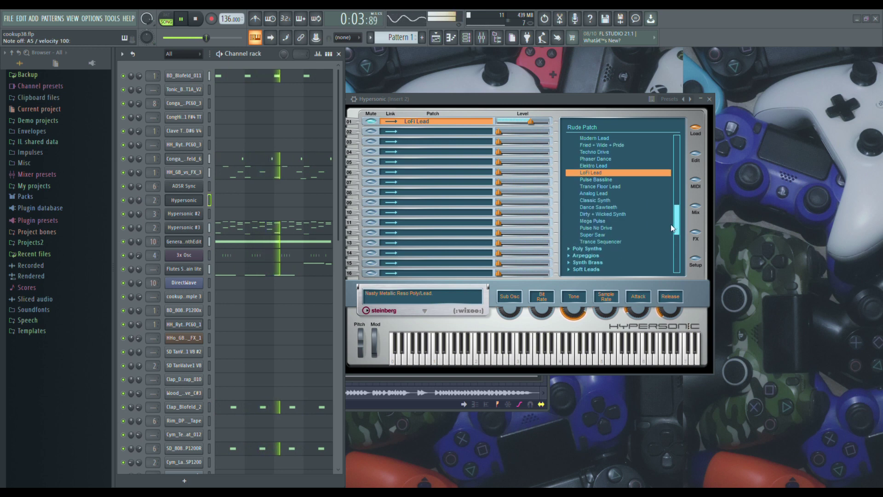
left_click(569, 250)
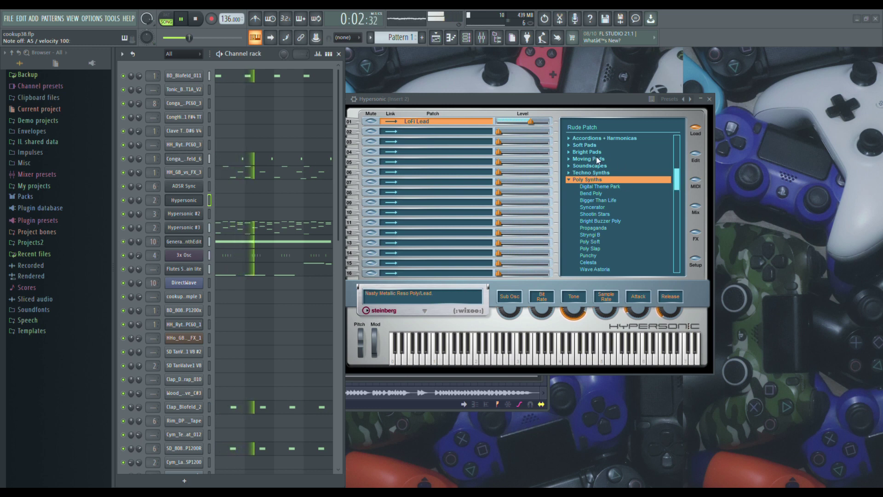
scroll(565, 177, "up", 5)
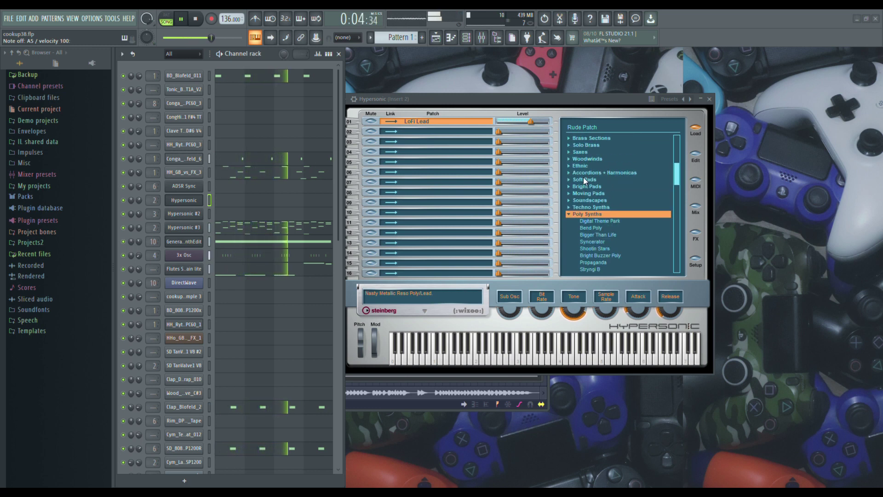
left_click(569, 172)
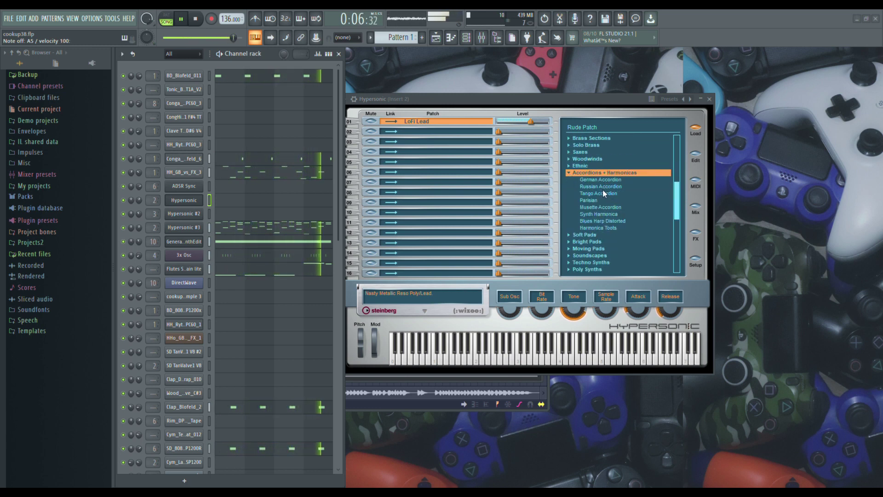
left_click(595, 208)
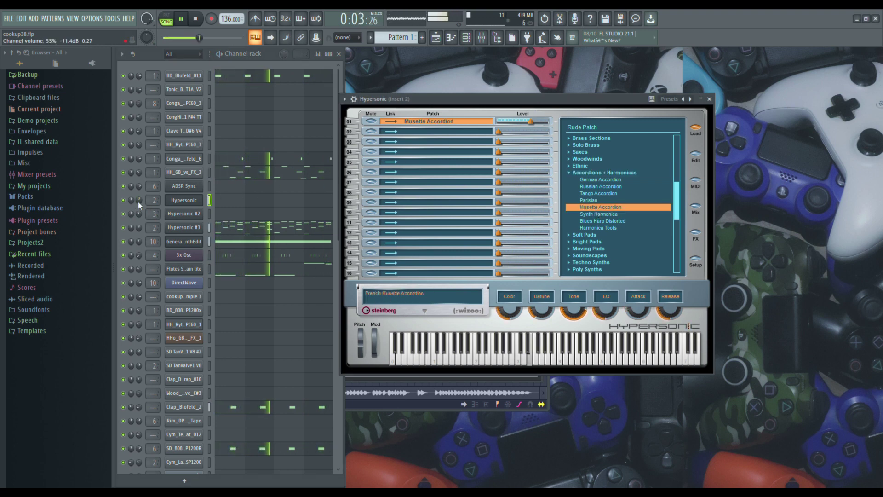
Step: Lower the Hypersonic channel's volume to about 38% and record short accordion notes on A5, A#5 and F5 across the four bars
left_click_drag(139, 201, 139, 201)
key("e")
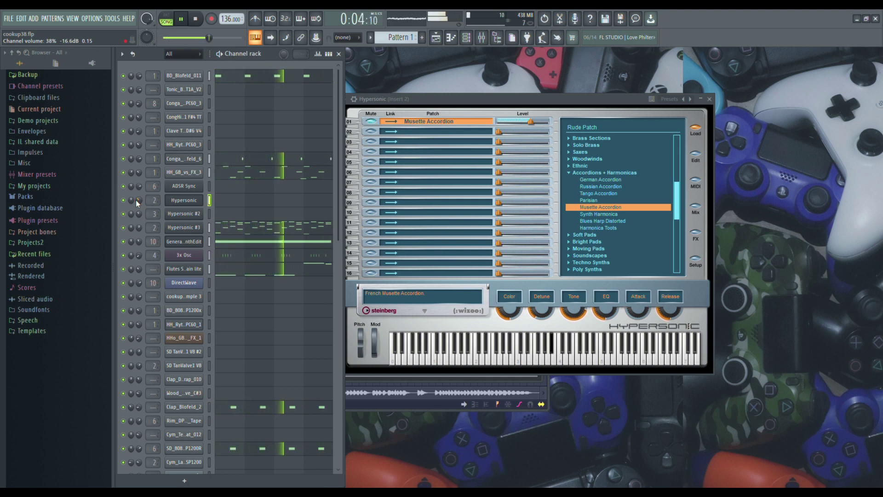
key("space")
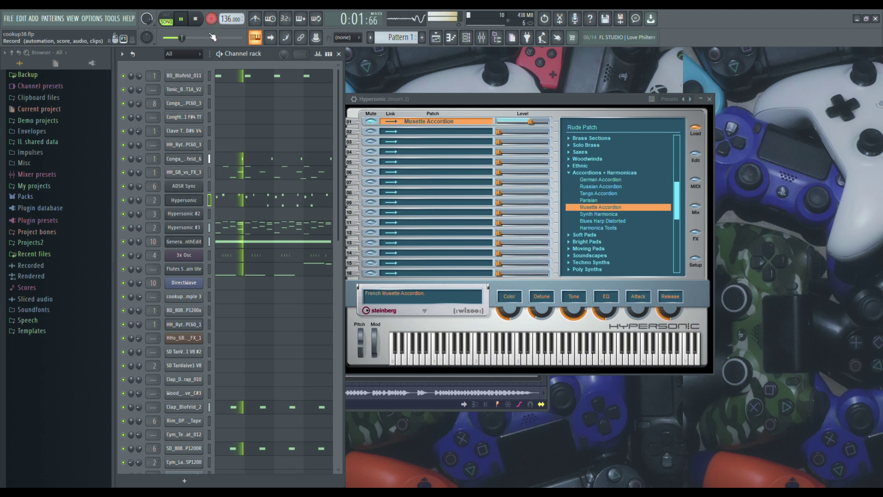
Step: Replace bar 1's opening A5 and A#5 notes in Hypersonic's piano roll with a copy of bar 3's opening pair
left_click(246, 203)
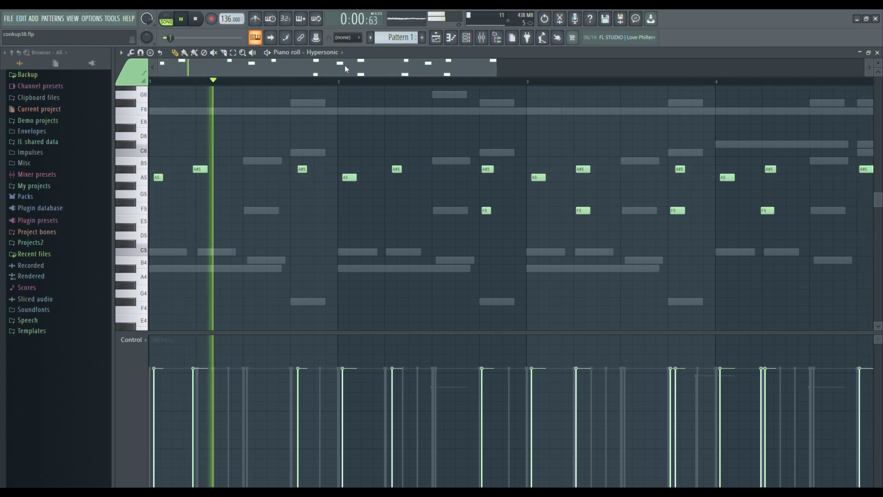
left_click_drag(161, 178, 157, 178)
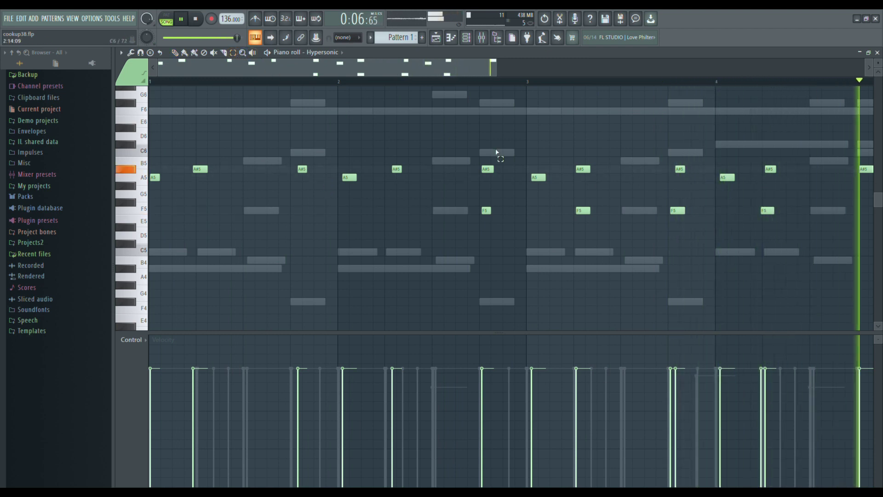
left_click_drag(576, 148, 545, 182)
left_click(175, 53)
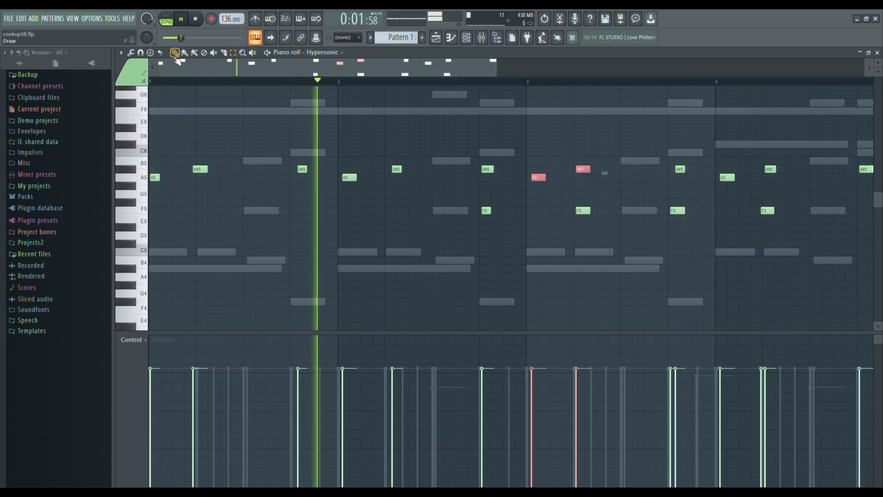
right_click(201, 180)
right_click(155, 177)
right_click(199, 170)
key("ctrl+v")
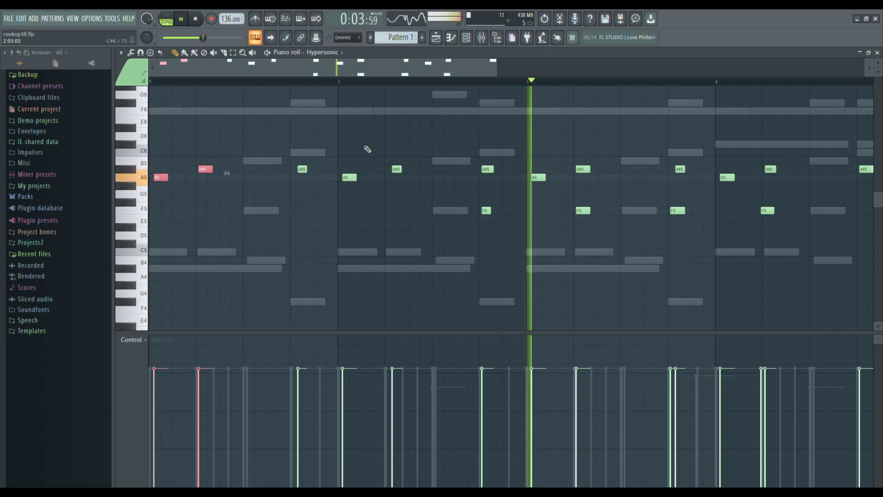
Step: Replace bar 2's opening A5 and A#5 notes with the copied pair and align the copy to the start of bar 2
right_click(418, 161)
right_click(396, 170)
right_click(349, 177)
left_click_drag(296, 74, 315, 79)
key("ctrl+v")
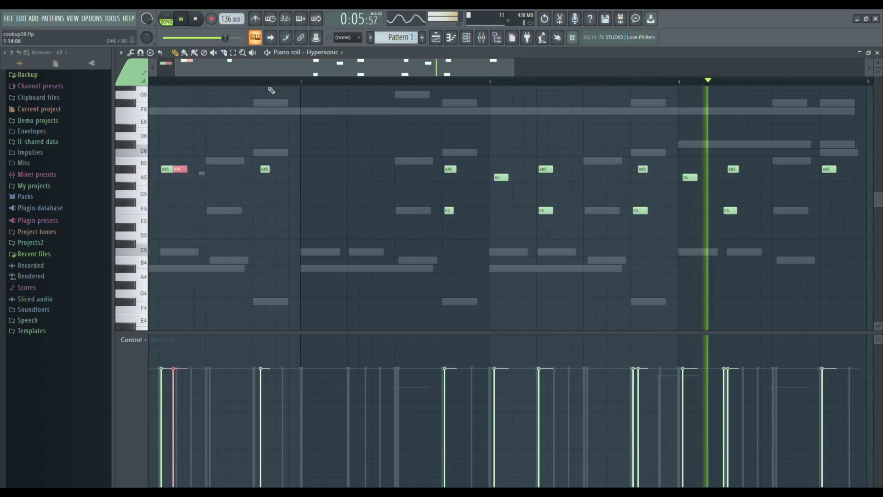
left_click(342, 55)
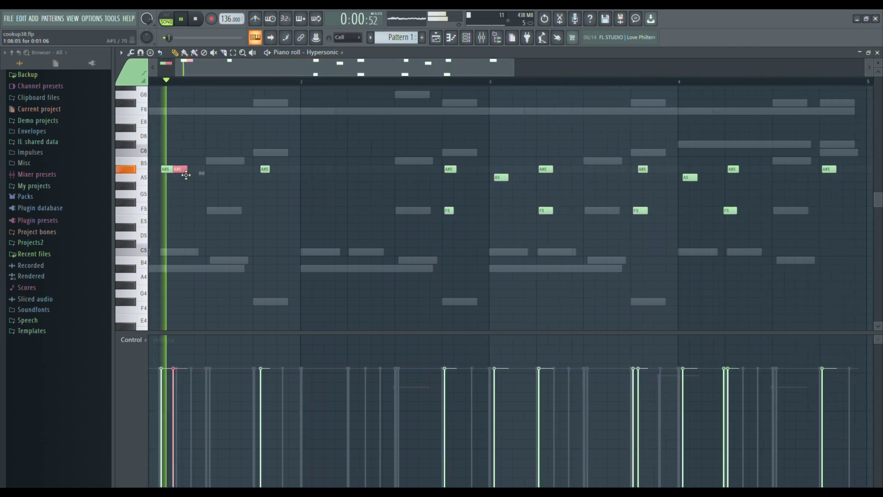
left_click_drag(186, 175, 363, 175)
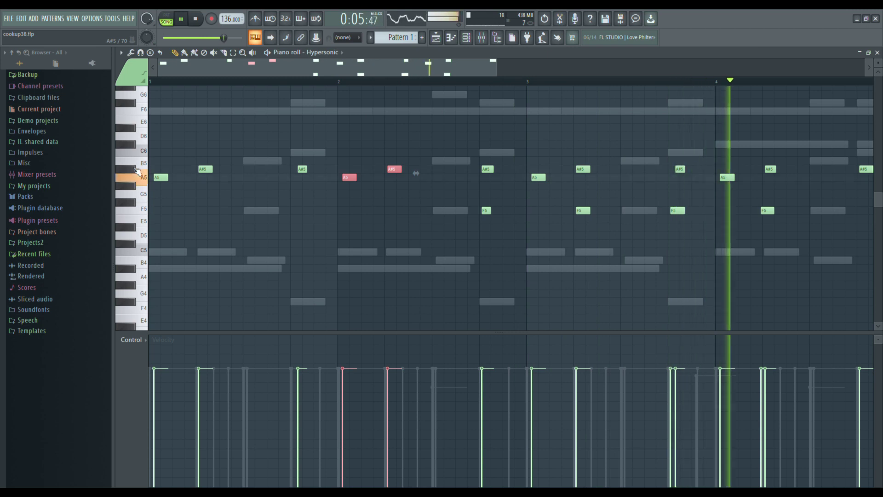
Step: Add two extra short A#5 notes around the middle of bar 4 in Hypersonic's piano roll
left_click_drag(211, 68, 427, 68)
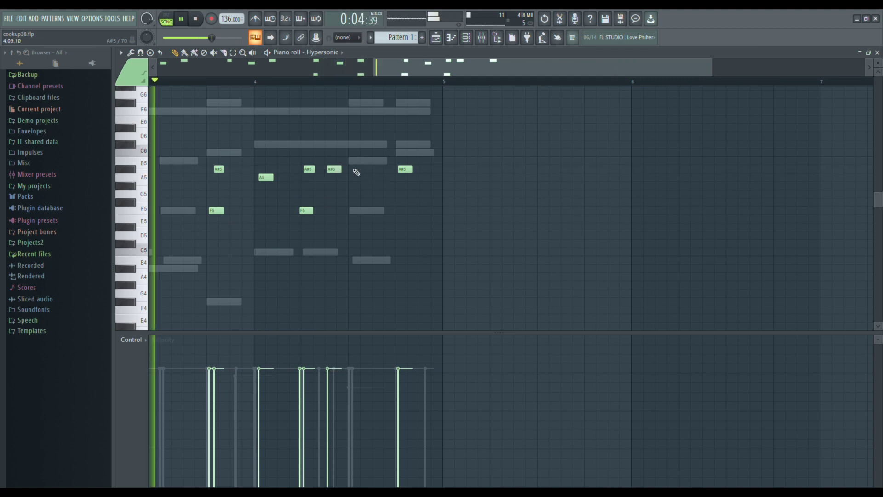
left_click(357, 170)
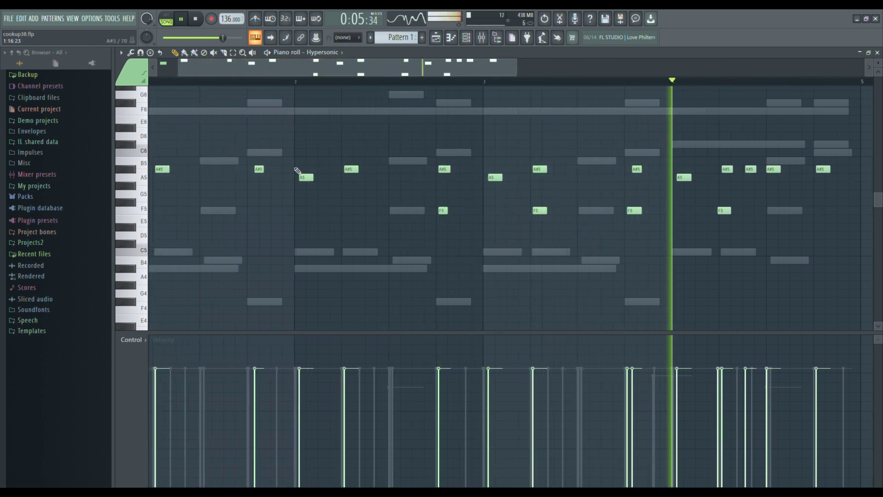
Step: Shift the late A#5 notes in bars 1 and 3 slightly earlier and lengthen the late A#5 in bar 2
right_click(257, 170)
left_click(251, 170)
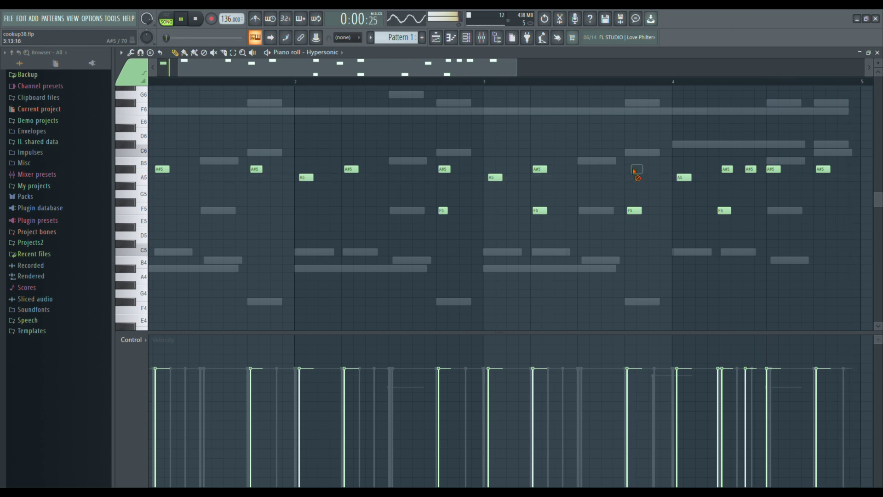
left_click_drag(637, 170, 632, 171)
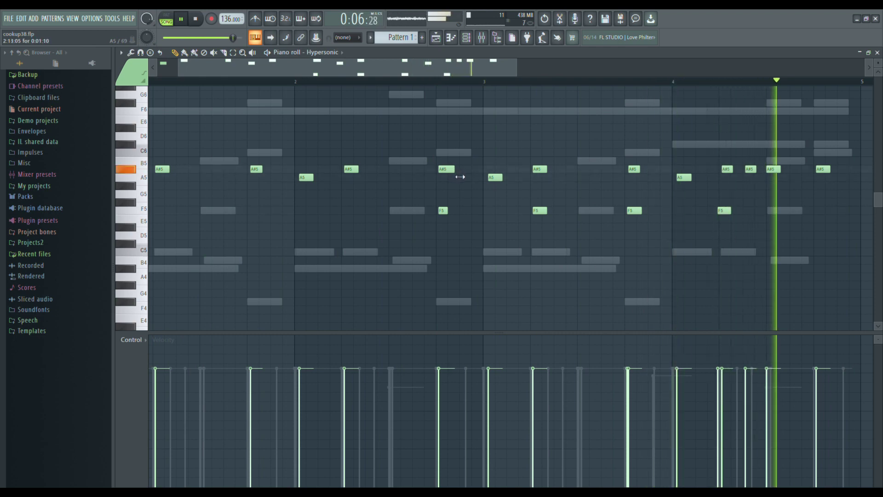
left_click_drag(456, 175, 459, 176)
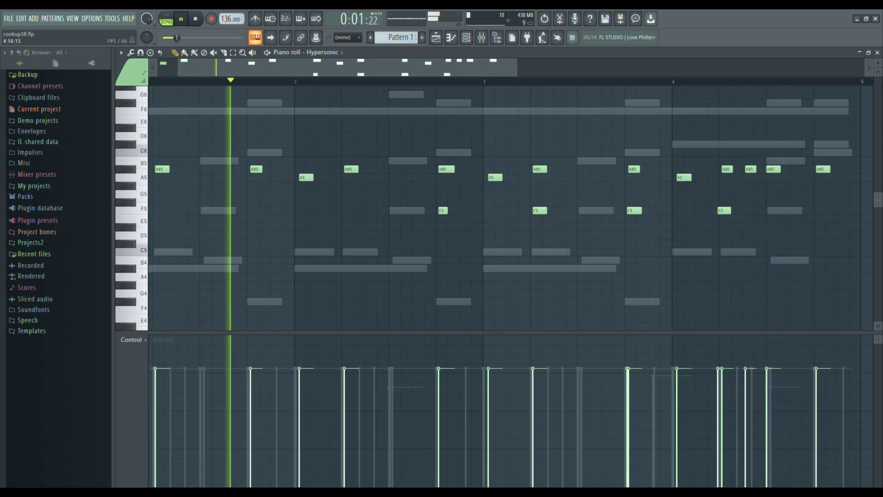
left_click(876, 53)
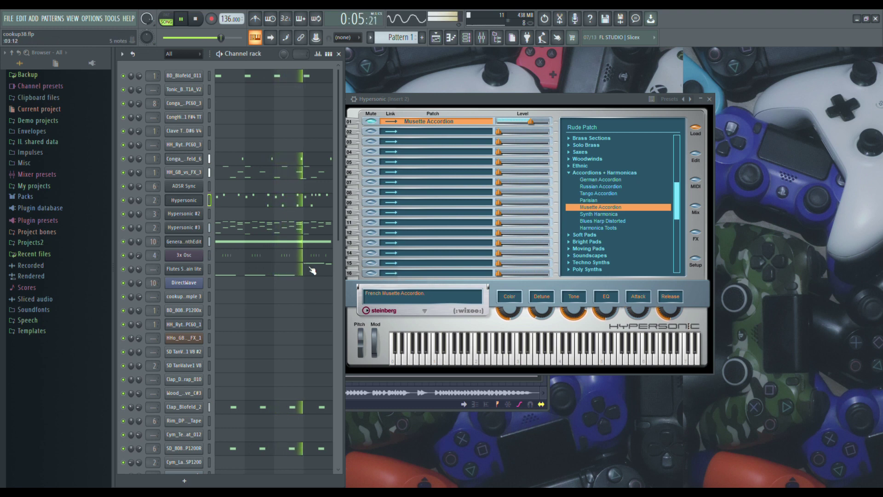
Step: Draw two-beat bass notes A#2, F2, B2 and F#2 at the starts of bars 1 to 4 in Hypersonic #2's piano roll
left_click(188, 218)
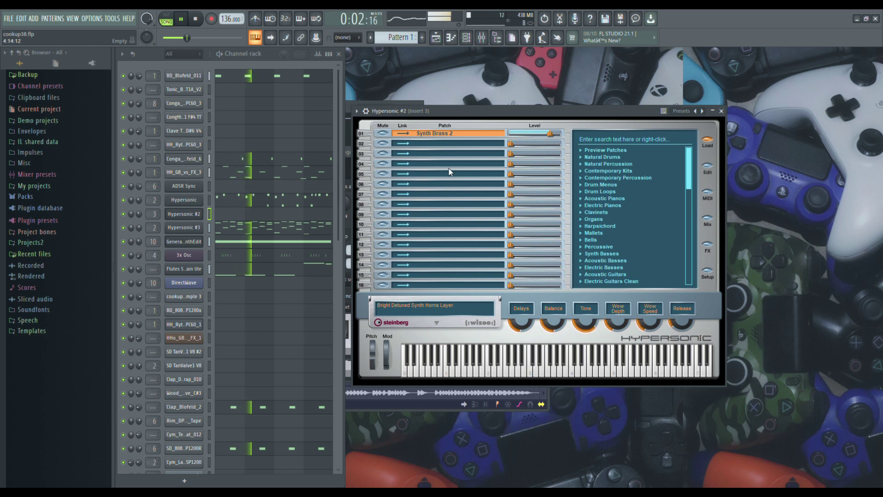
left_click(226, 215)
scroll(225, 243, "down", 4)
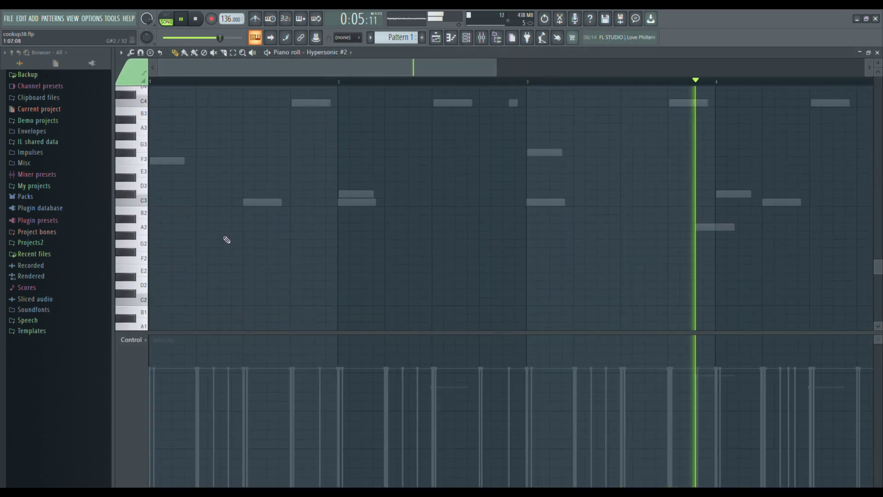
scroll(226, 242, "down", 2)
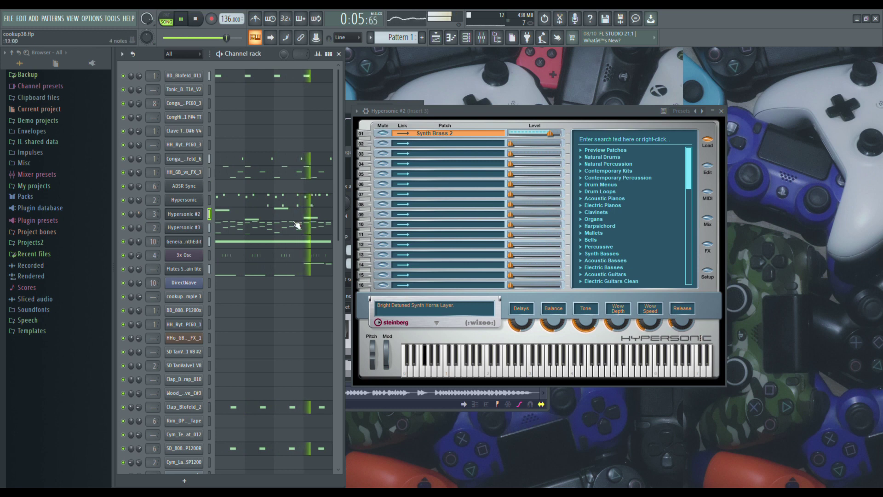
Step: Try F2 in bar 4 and F#2 in bar 2 of Hypersonic #2, and delete the long notes in bars 2, 3 and 4
left_click(266, 220)
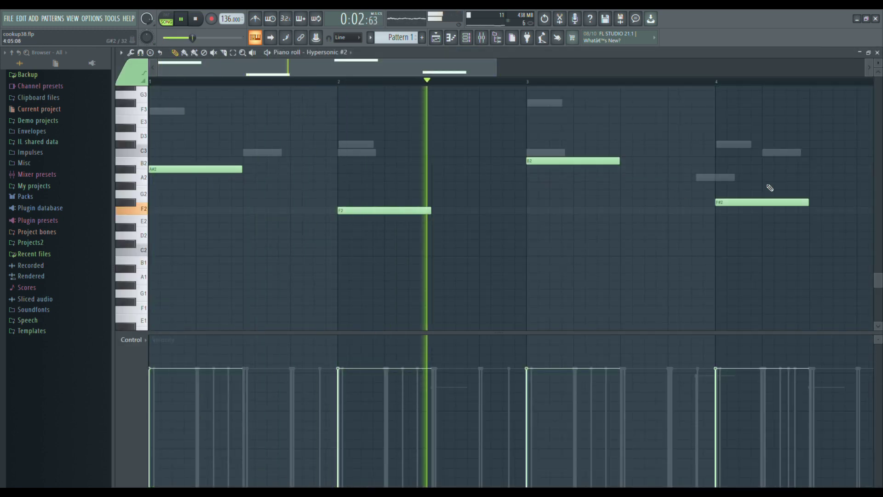
right_click(745, 203)
left_click(720, 213)
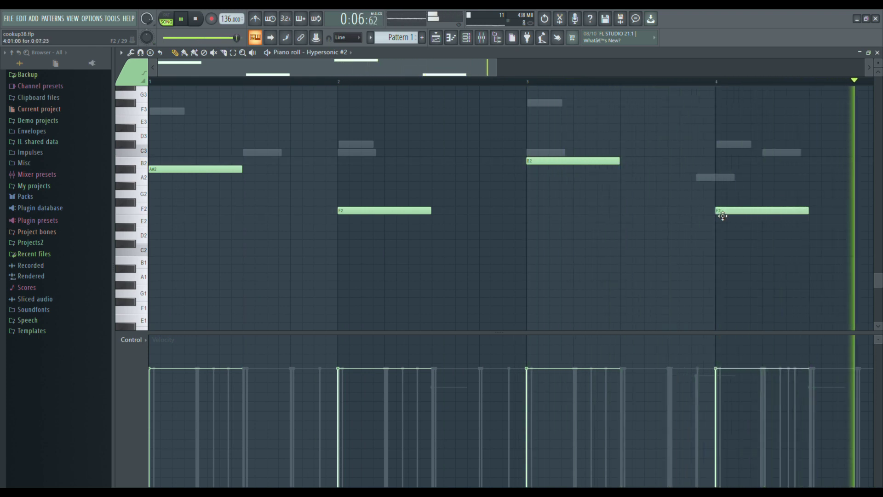
right_click(727, 211)
right_click(368, 210)
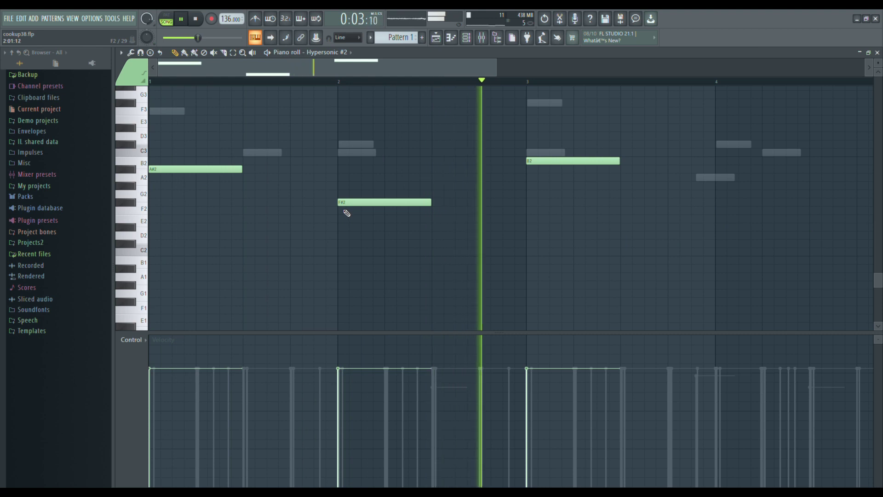
right_click(534, 161)
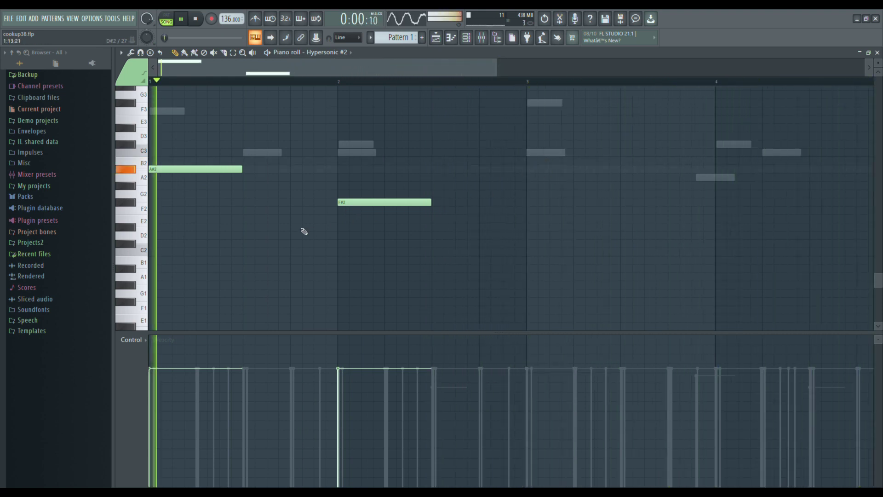
right_click(354, 203)
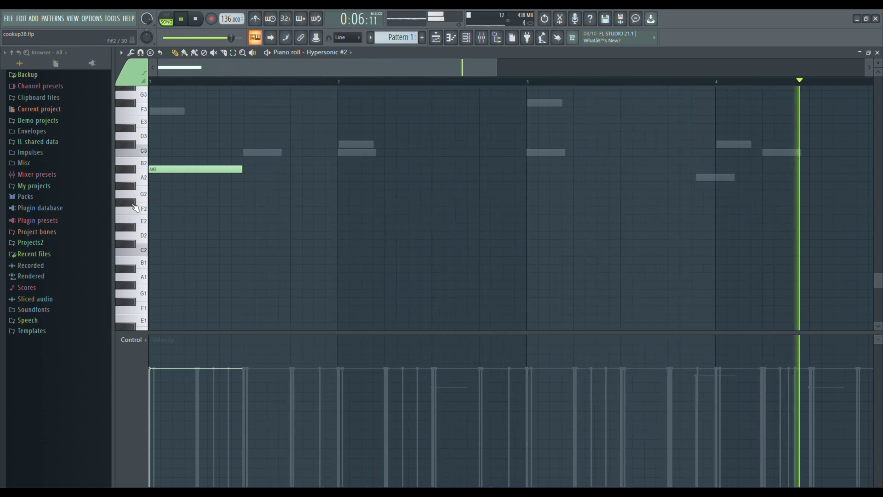
Step: Place one-beat F#2 notes on beat 3 of bars 2 and 4 in Hypersonic #2's piano roll
left_click(133, 204)
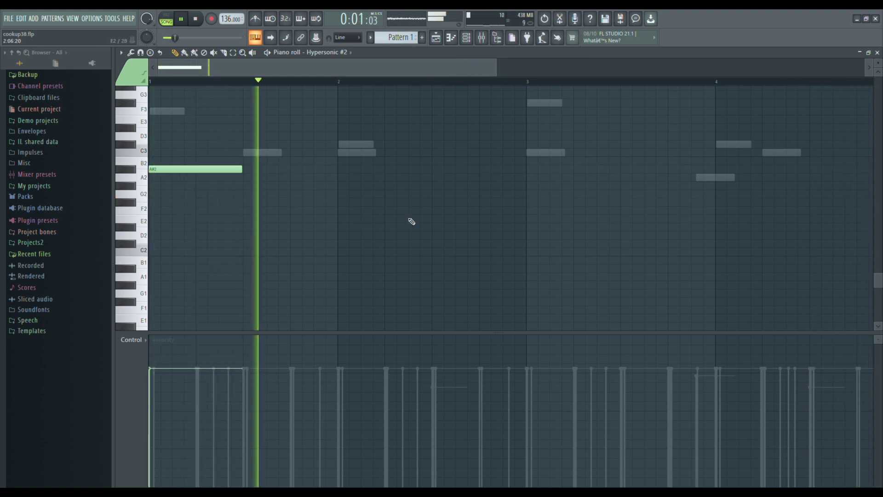
left_click(437, 203)
left_click_drag(531, 203, 483, 204)
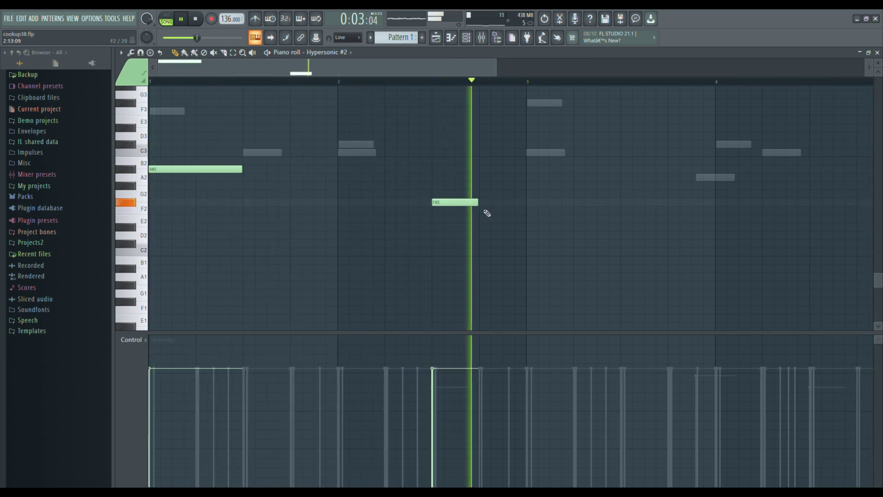
left_click(808, 203)
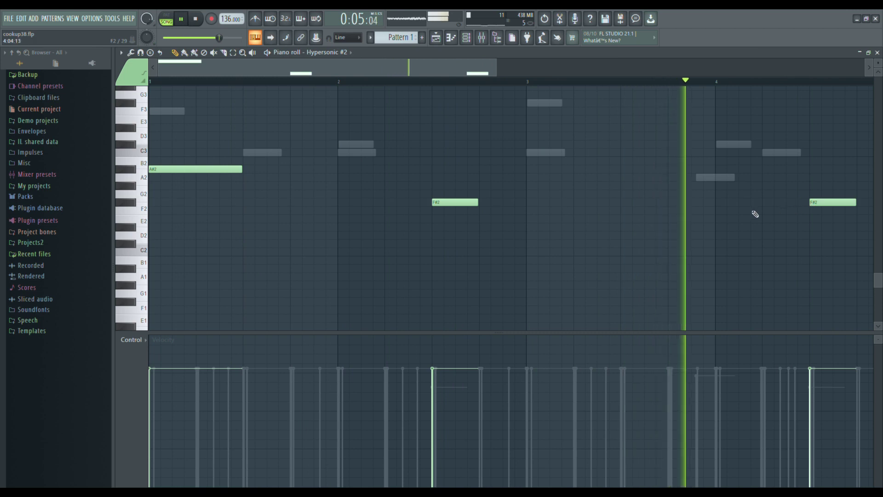
Step: Replace bar 1's long A#2 with a one-beat A#2 on beat 3, and add B2 on bar 3's beat 3 and F#2 at bar 2's start
right_click(208, 170)
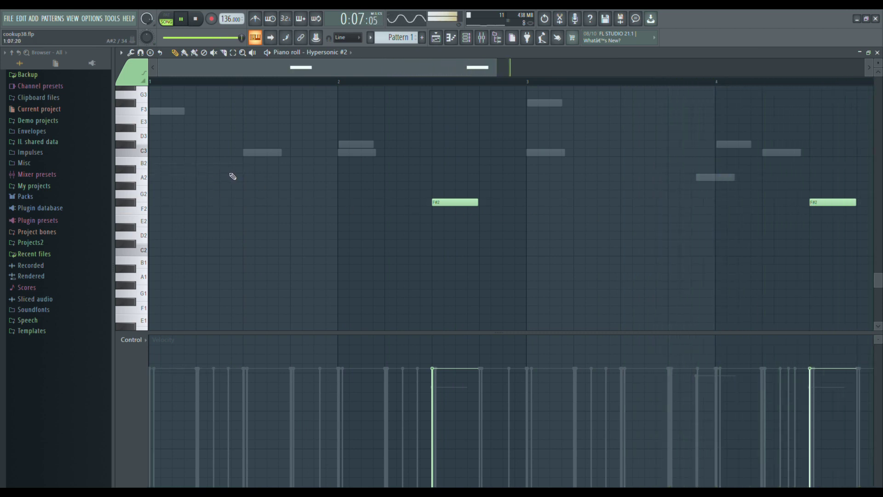
left_click(249, 170)
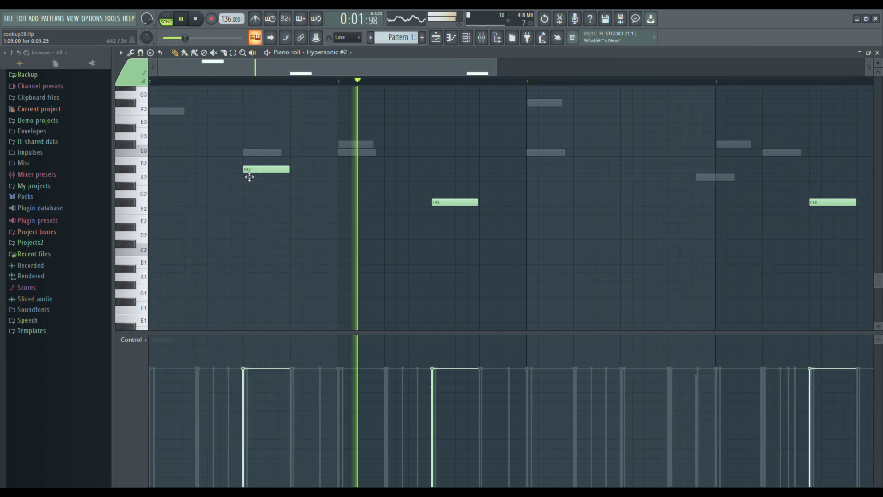
left_click(626, 162)
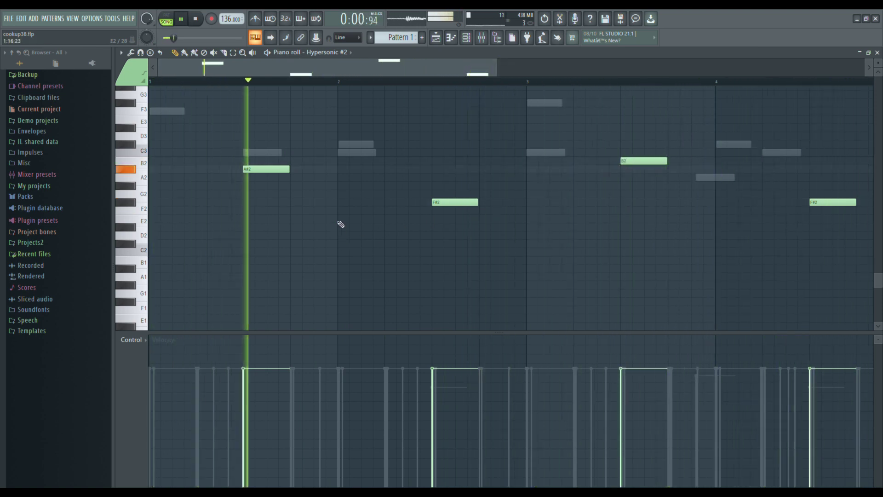
left_click(342, 203)
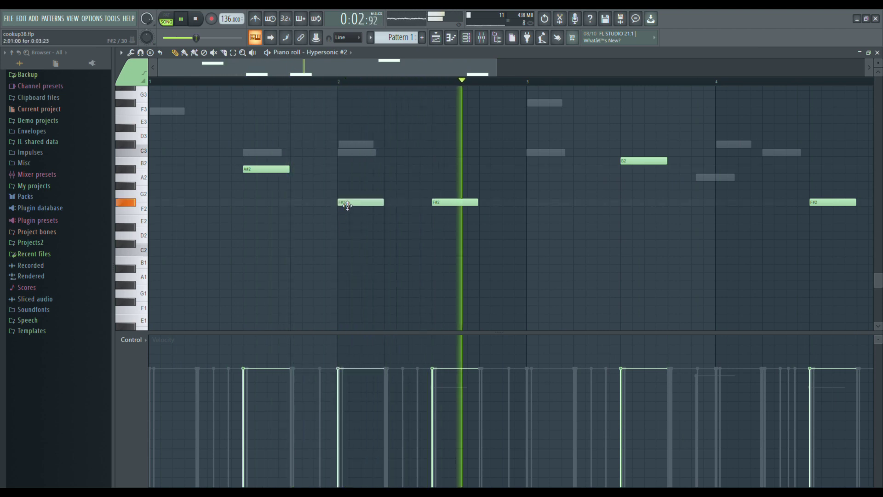
Step: Shorten bar 2's opening F#2 to half a beat and add half-beat A#2 and B2 notes at the starts of bars 1 and 3
left_click_drag(382, 202, 365, 215)
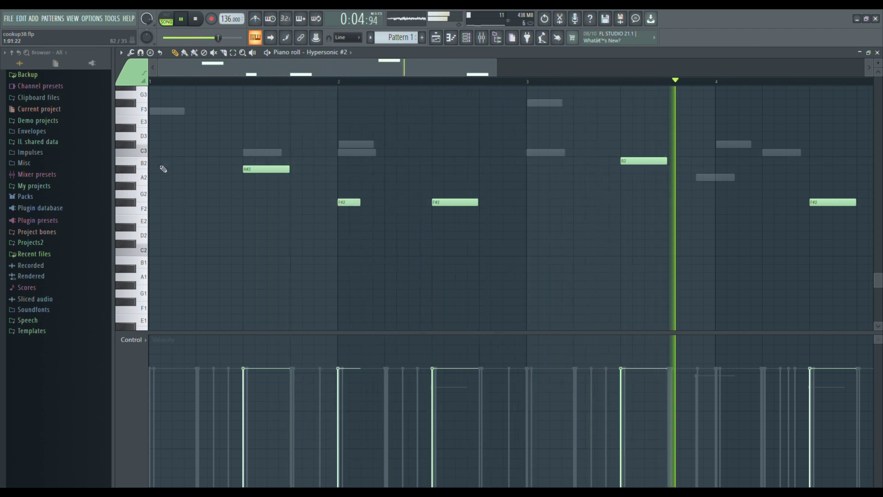
left_click(156, 169)
left_click(529, 161)
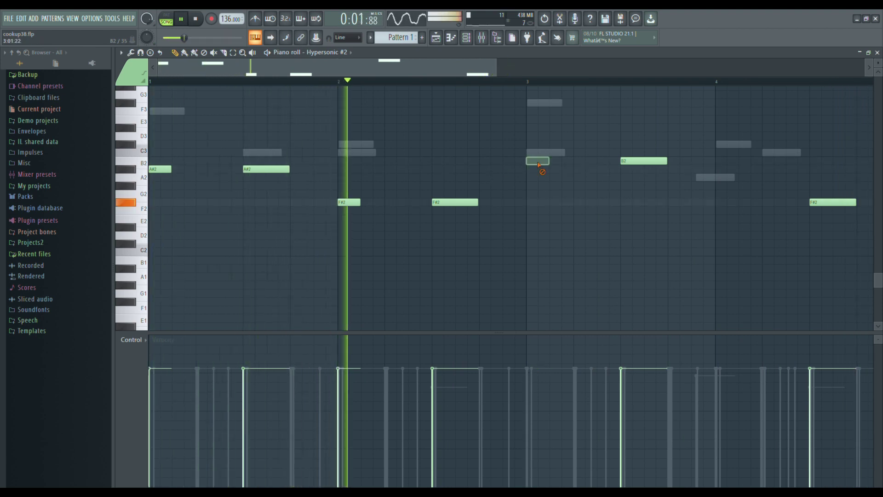
Step: Lower the opening notes of bars 1, 2 and 3 in Hypersonic #2 by an octave to A#1, F#1 and B1
left_click_drag(536, 162, 530, 261)
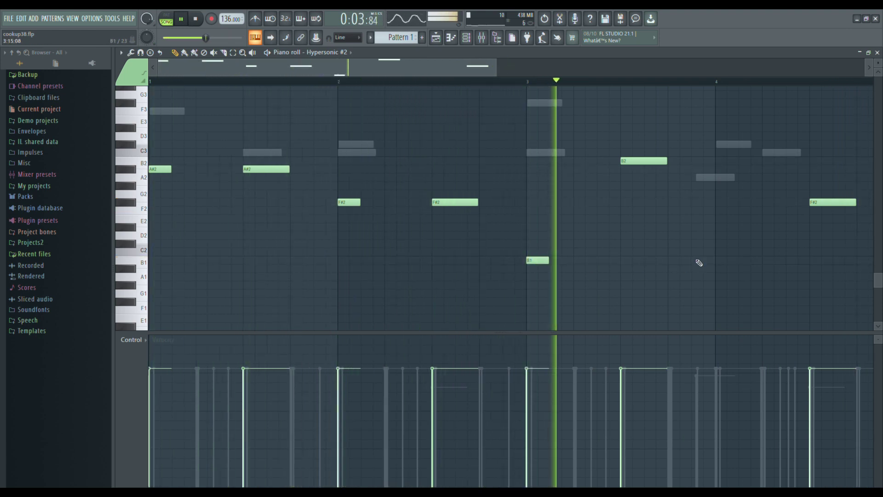
left_click(339, 293)
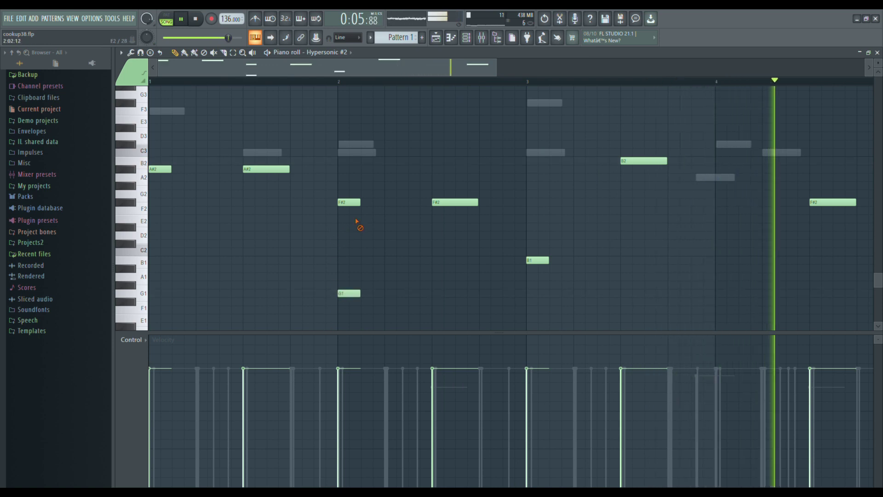
right_click(349, 201)
right_click(157, 169)
left_click(155, 284)
right_click(156, 284)
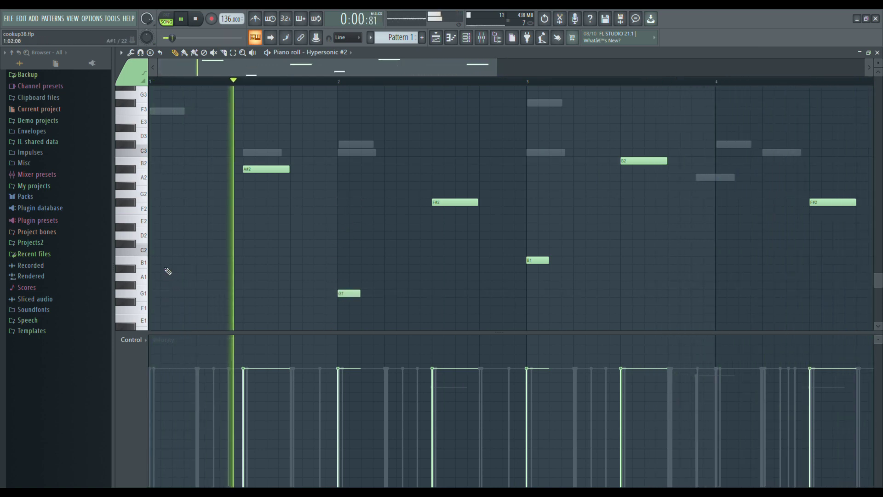
left_click(166, 269)
mouse_move(348, 293)
left_mouse_down()
mouse_move(361, 302)
mouse_move(352, 302)
left_mouse_up()
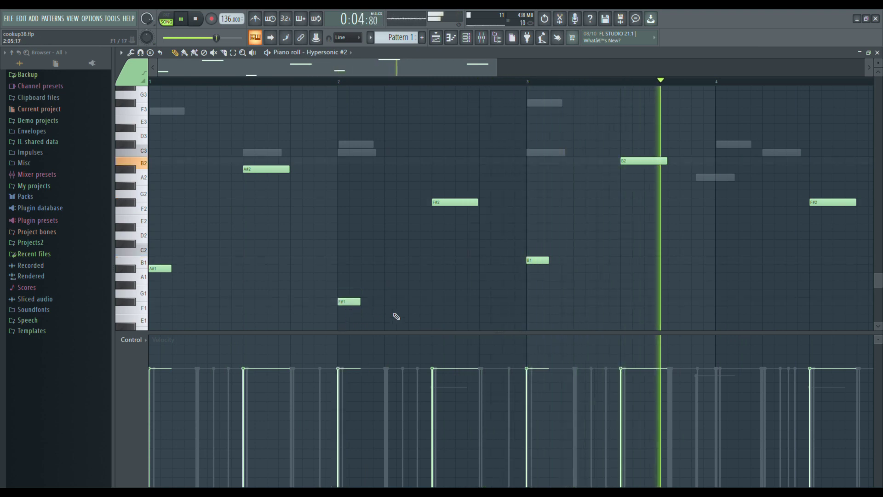
Step: Shorten the opening notes of bars 1 to 3 to a quarter beat and add a matching F#1 at bar 4's start
left_click_drag(172, 268, 160, 268)
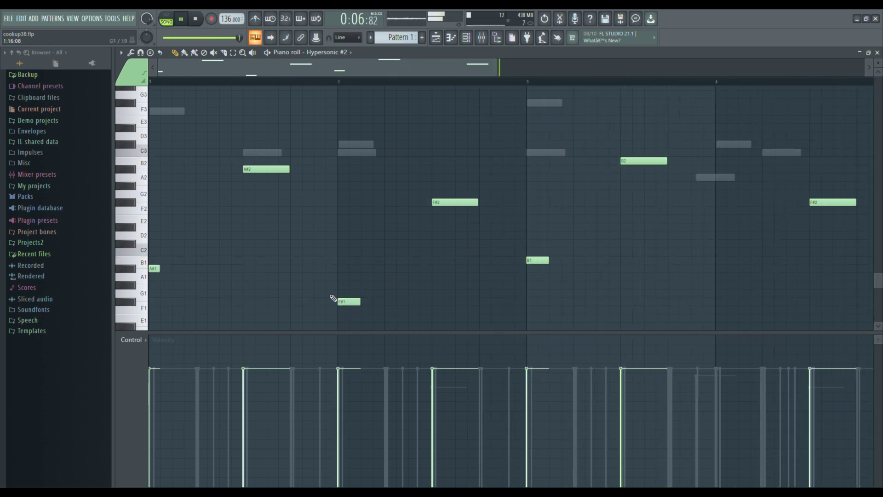
left_click(340, 304)
right_click(529, 261)
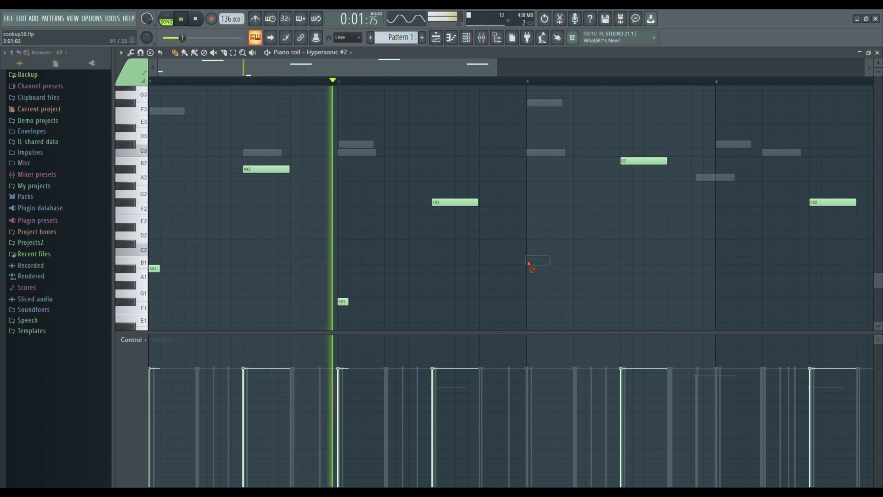
left_click(528, 261)
scroll(552, 263, "down", 2)
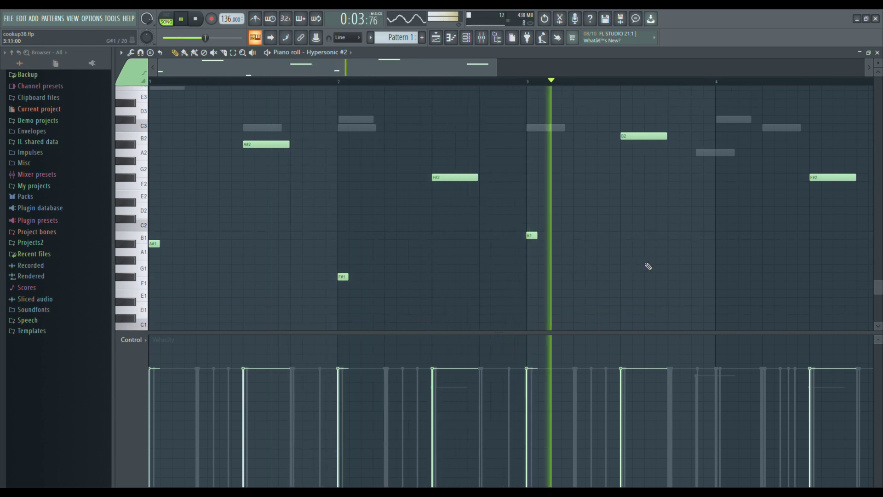
left_click(717, 277)
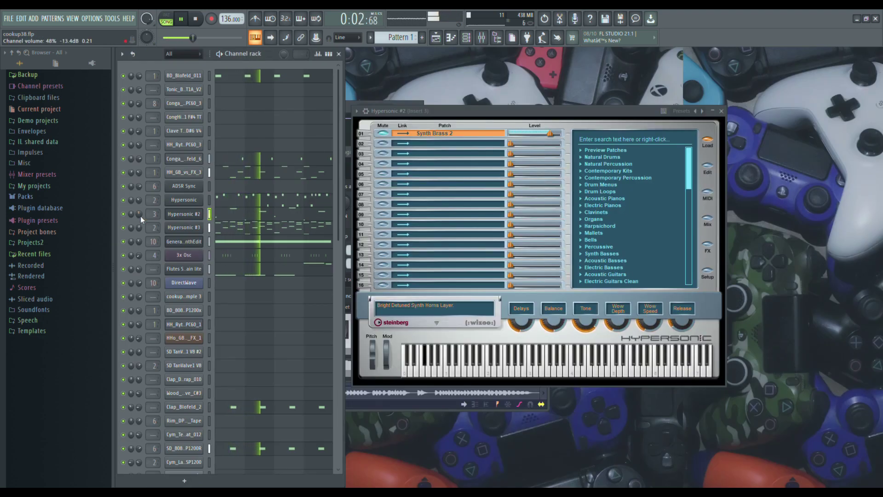
Step: Pan mixer insert 3 to 19% left and adjust its stereo separation
left_click(469, 42)
left_click(482, 40)
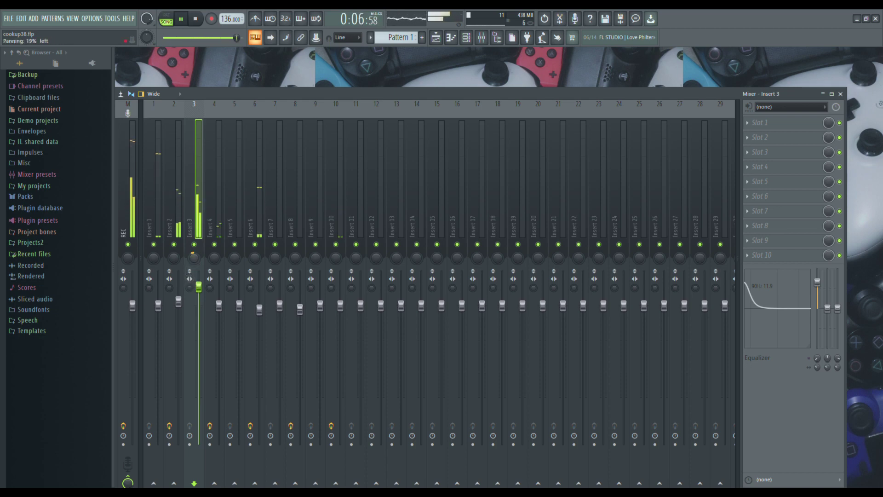
left_click_drag(190, 286, 189, 279)
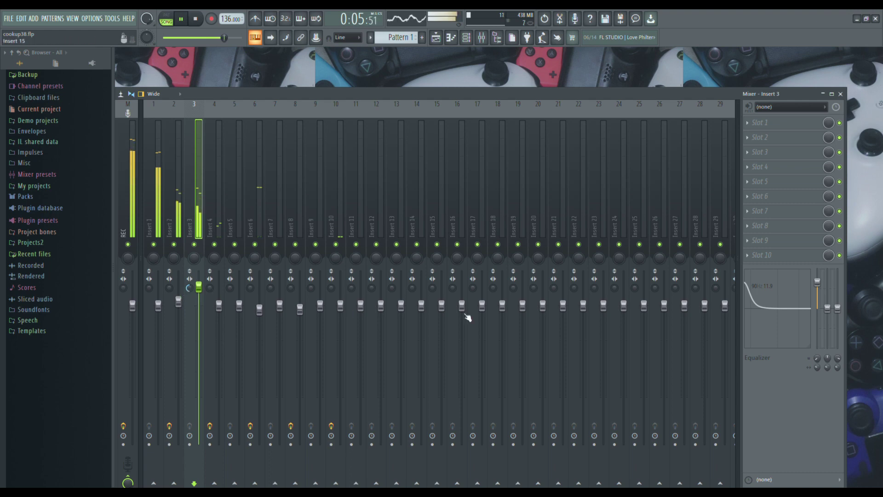
left_click(841, 94)
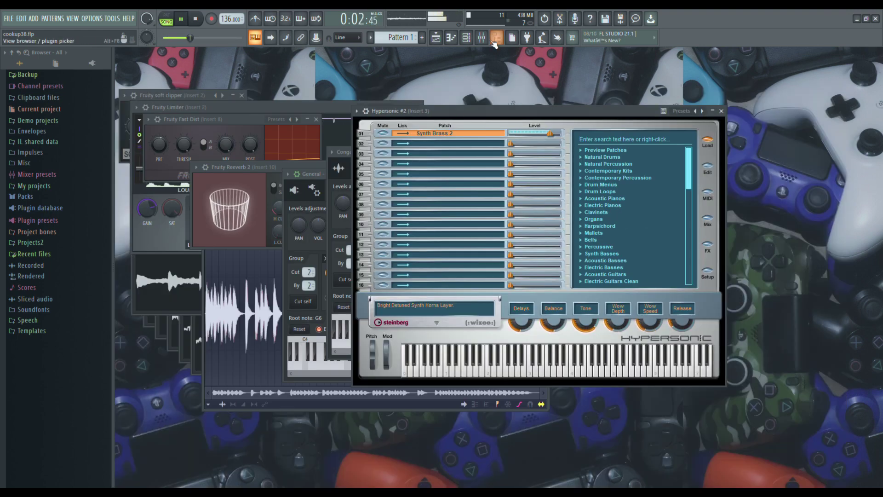
Step: Raise the velocity of the short opening notes in all four bars of Hypersonic #2 to maximum
left_click(467, 39)
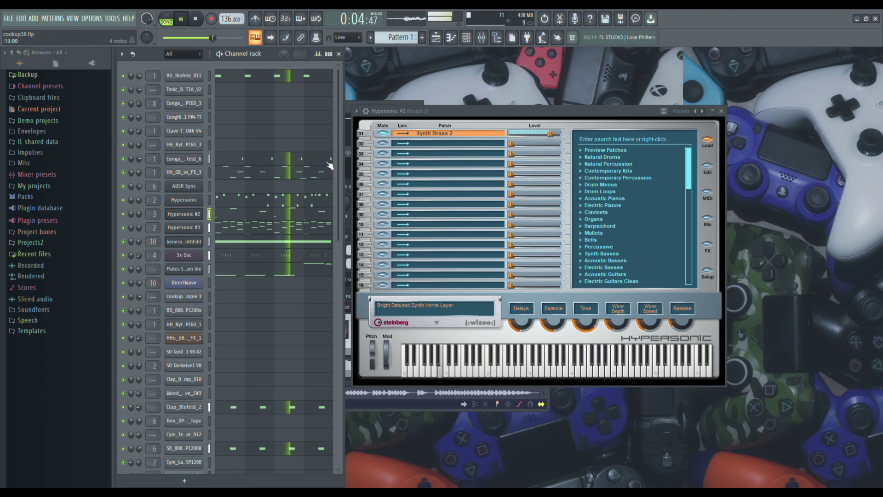
key("F7")
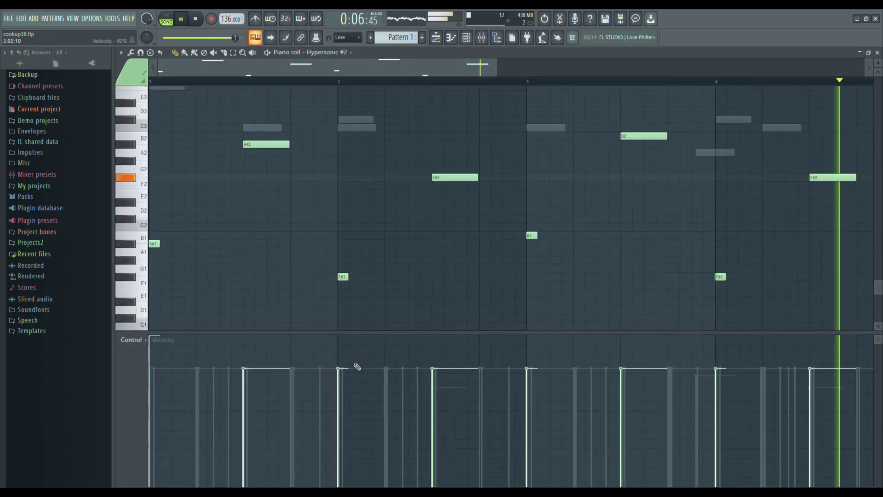
left_click_drag(346, 364, 351, 307)
left_click_drag(528, 356, 534, 312)
left_click_drag(715, 361, 720, 315)
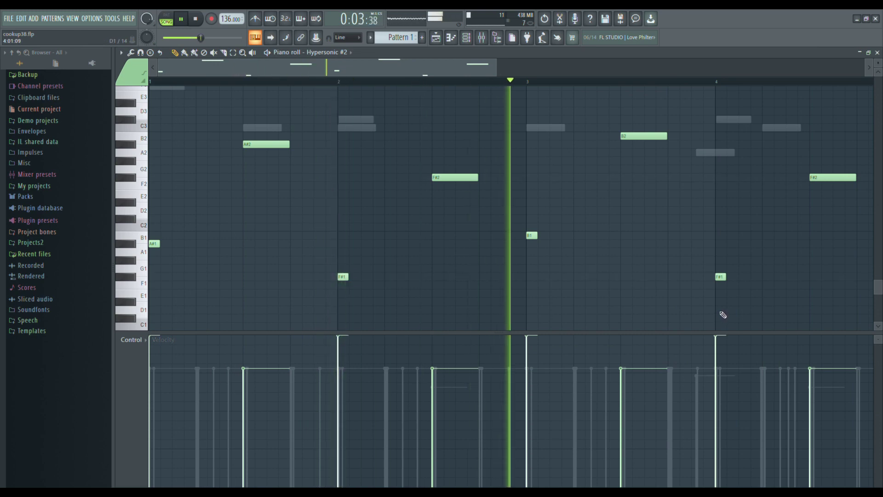
left_click(878, 52)
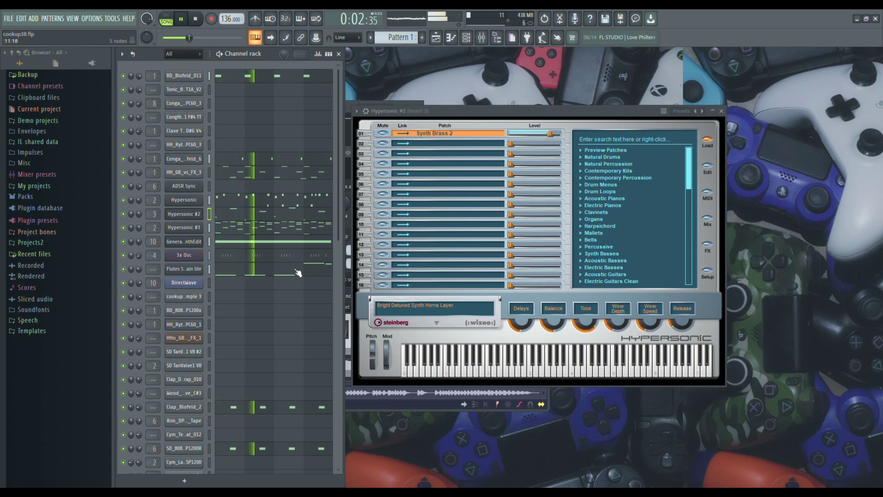
Step: Select all notes in the Hypersonic channel's piano roll and nudge them slightly earlier
left_click(245, 202)
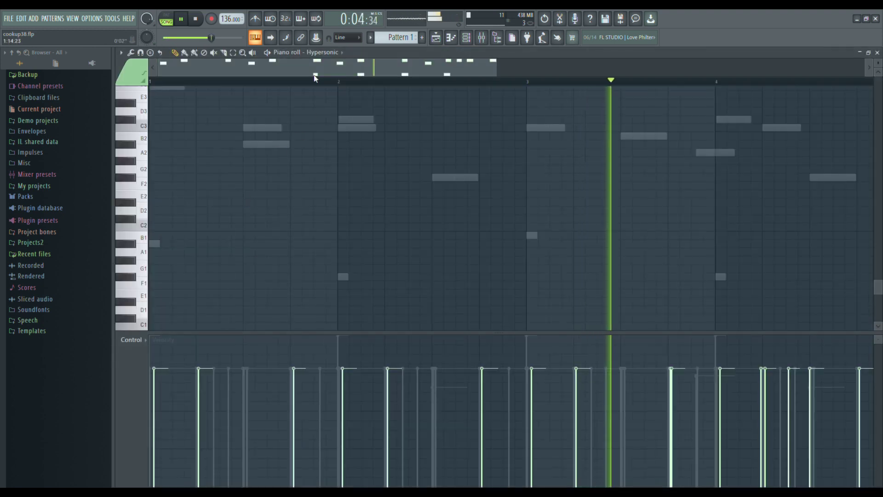
scroll(293, 227, "up", 6)
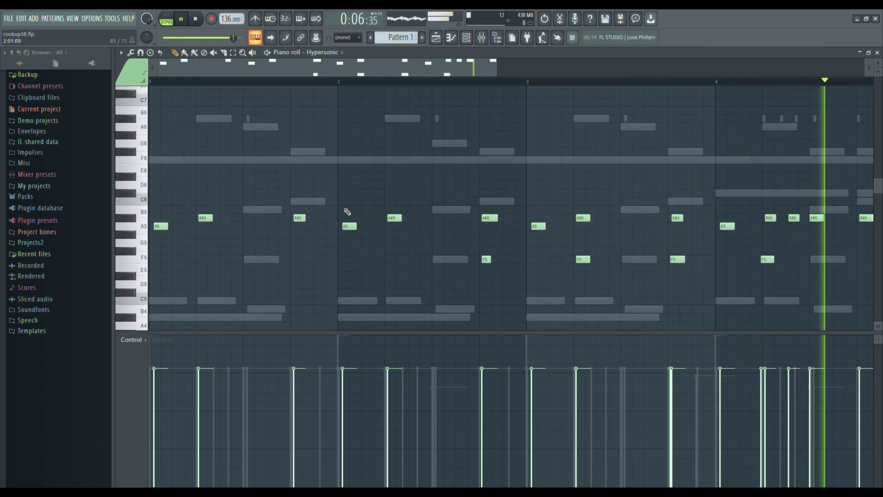
key("ctrl+a")
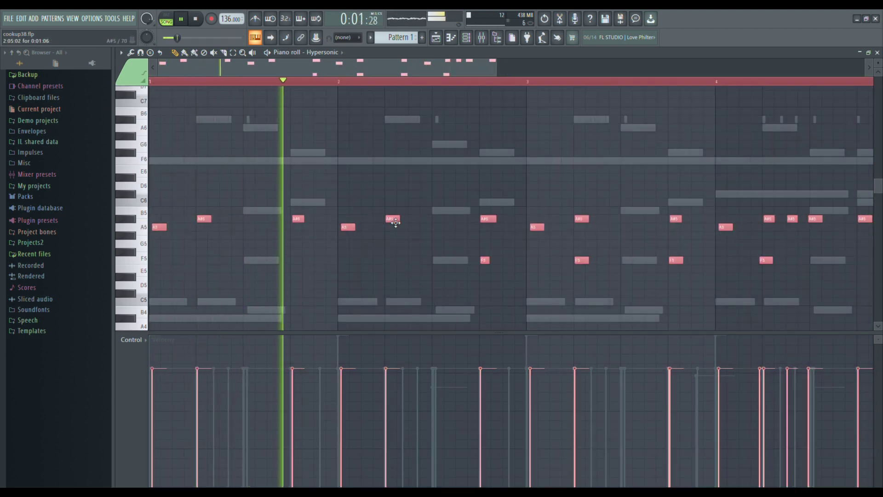
left_click_drag(397, 222, 393, 222)
left_click(382, 191)
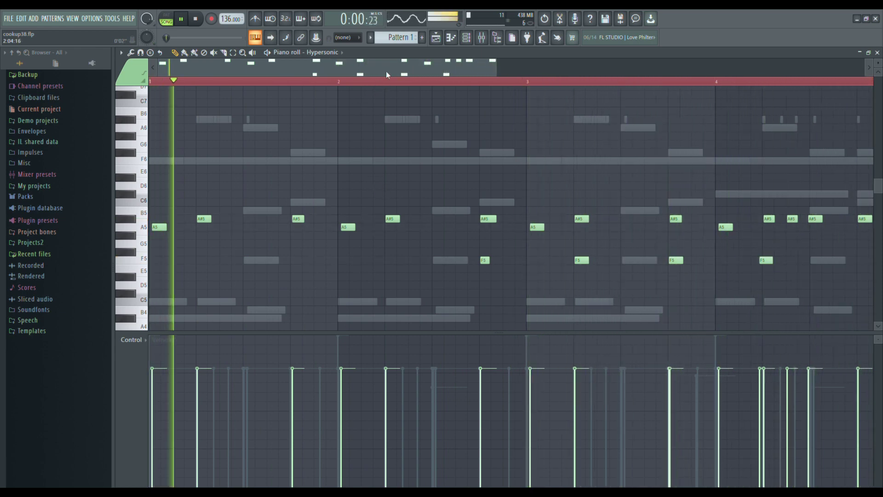
Step: Select the two A#5 notes around beat 3 of bar 4 in Hypersonic and nudge them slightly later
scroll(387, 74, "right", 4)
left_click_drag(648, 196, 628, 226)
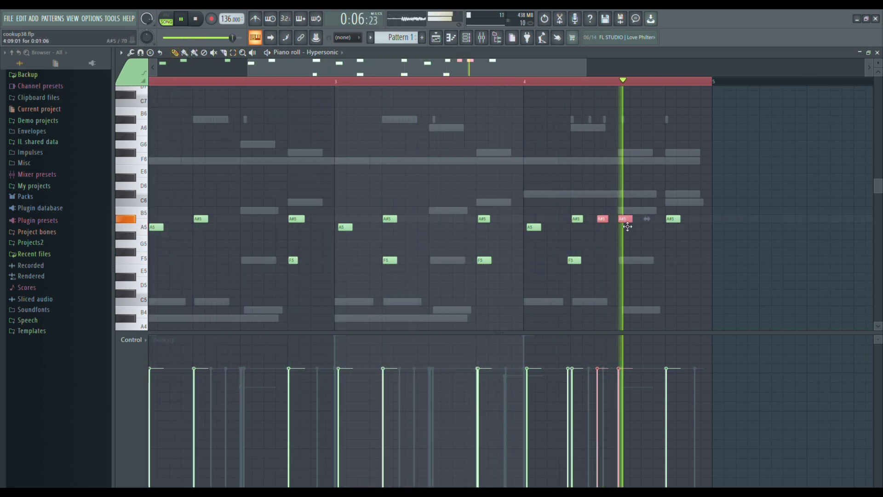
left_click(878, 52)
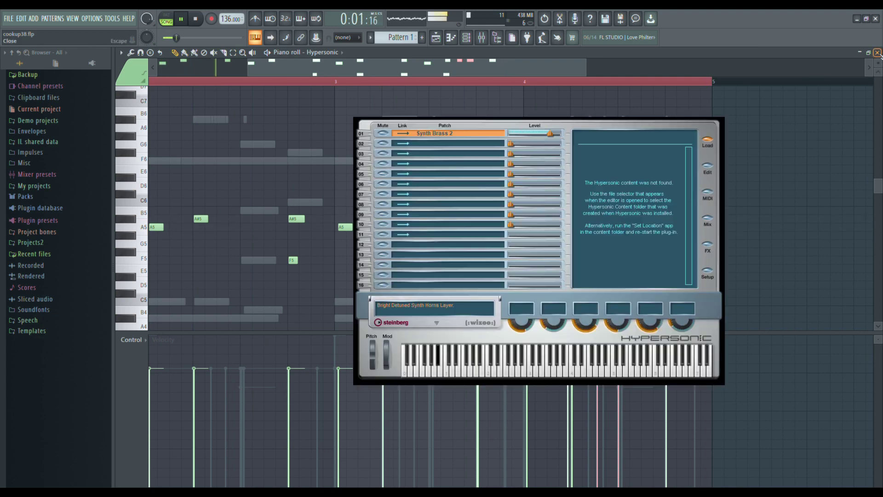
Step: Duplicate the Pattern 1 clip in the playlist and create Pattern 2 as a copy of it
key("F5")
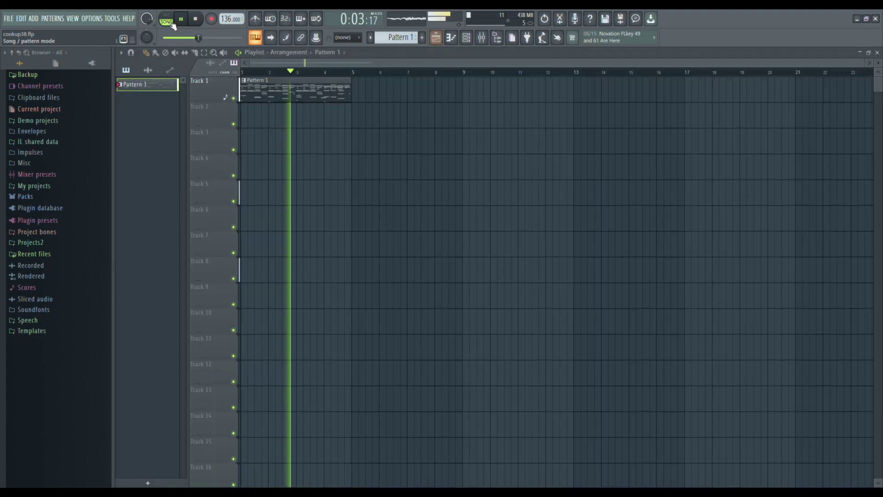
key("ctrl+a")
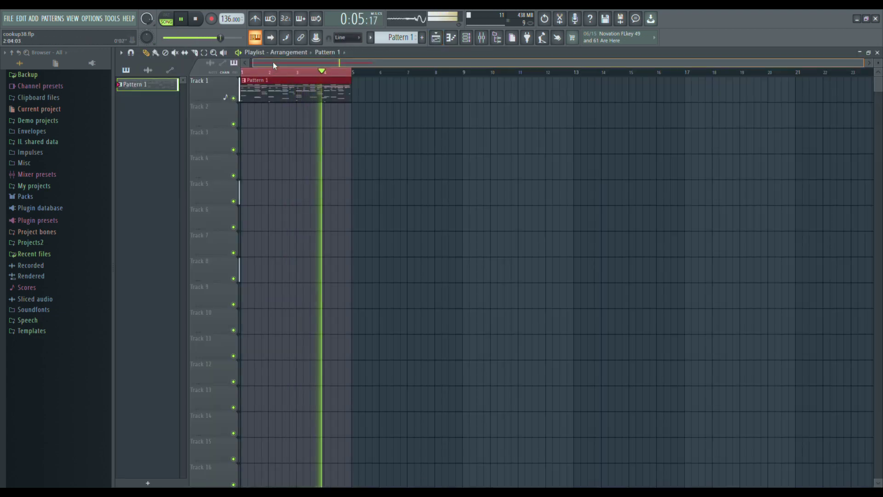
left_click_drag(272, 62, 474, 61)
key("ctrl+b")
key("F5")
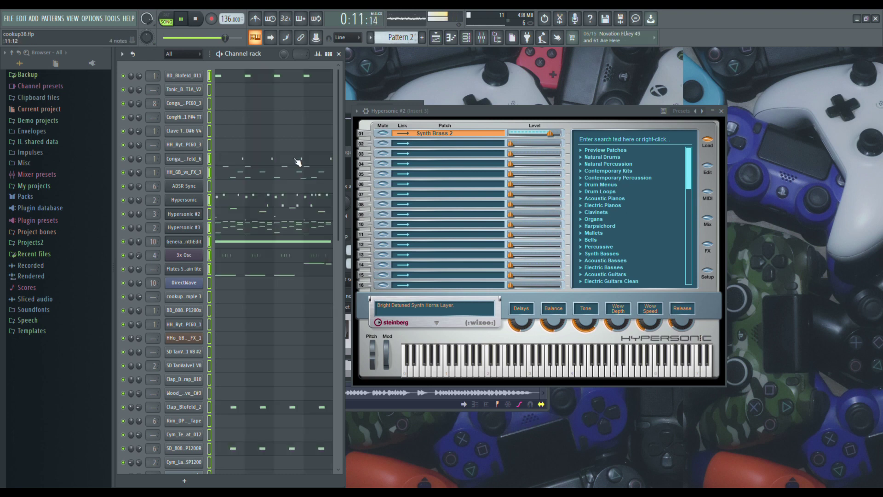
Step: Remove the extra clip near bar 9, place Pattern 2 clips at bars 9, 13, 17 and 21 on Track 1, and select all clips
key("F5")
left_click_drag(345, 98, 297, 98)
right_click(277, 95)
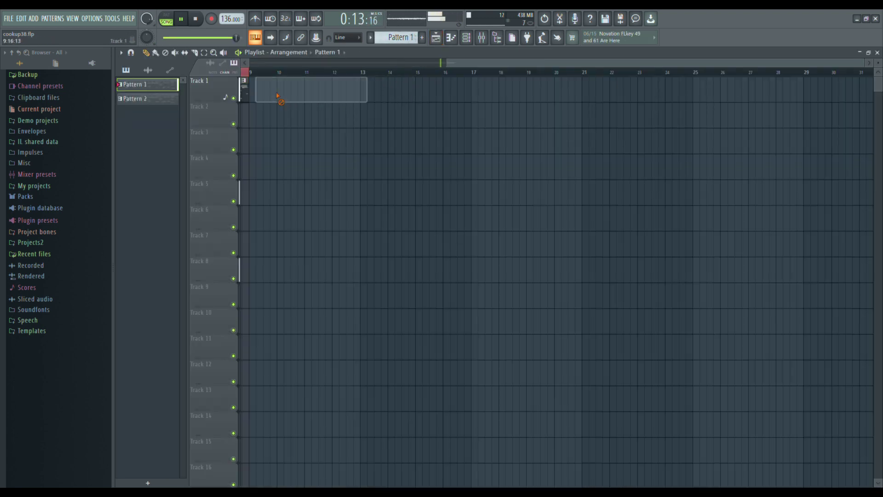
left_click(248, 84)
left_click(372, 96)
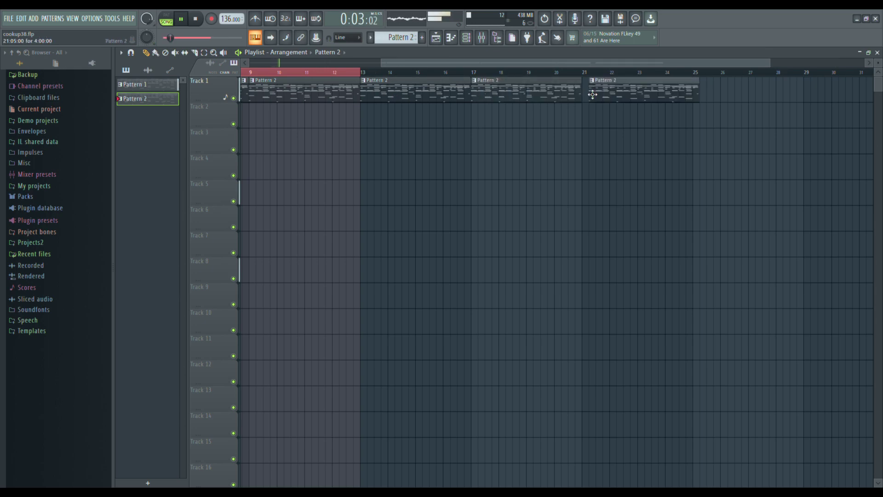
key("ctrl+a")
Step: Create Pattern 3 as a copy of Pattern 2 with its flute part reduced to a single opening note
key("F5")
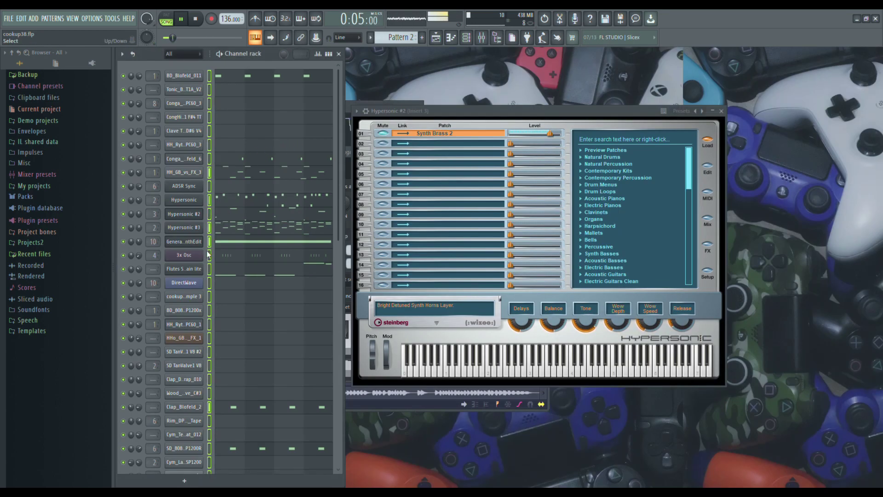
left_click(240, 276)
scroll(339, 253, "down", 2)
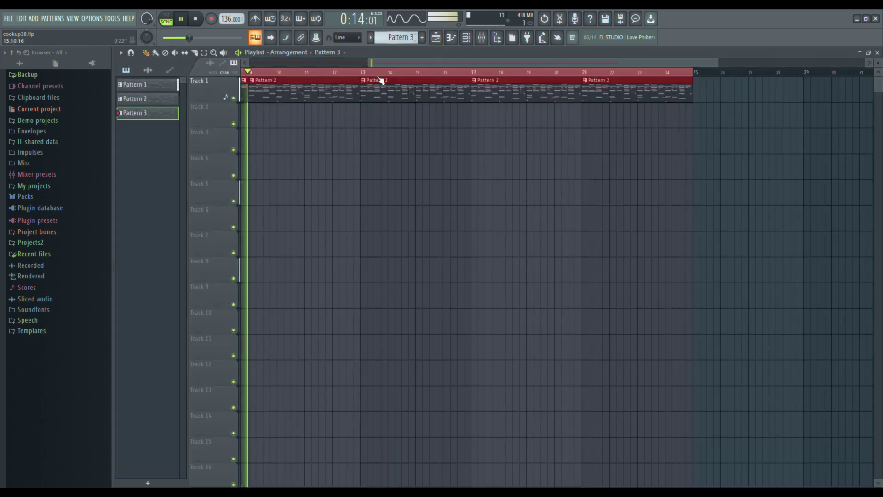
Step: Replace the Pattern 2 clips at bars 13, 17 and 21 on Track 1 with Pattern 3 clips
left_click(362, 120)
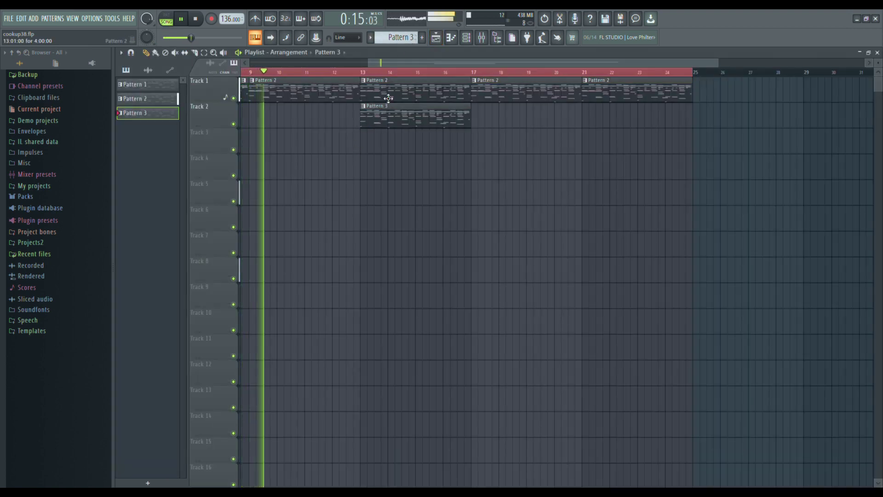
right_click(387, 92)
left_click_drag(391, 118, 386, 87)
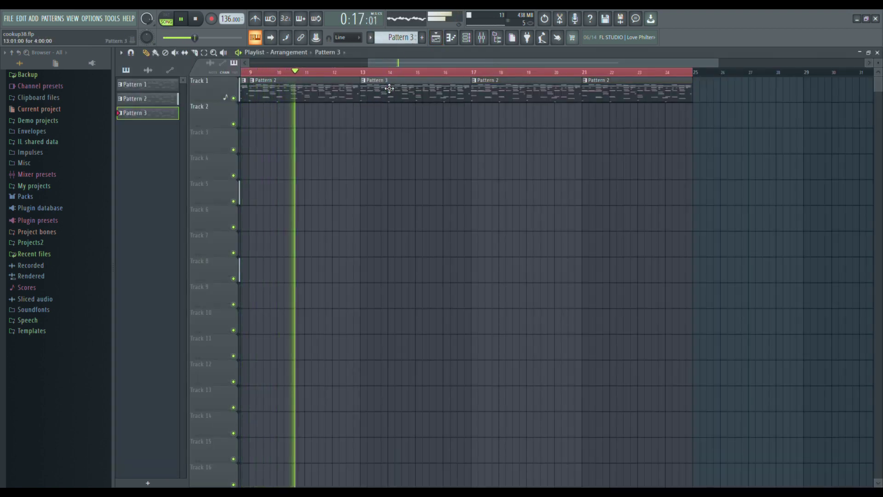
right_click(509, 96)
right_click(597, 90)
left_click(591, 91)
left_click(477, 97)
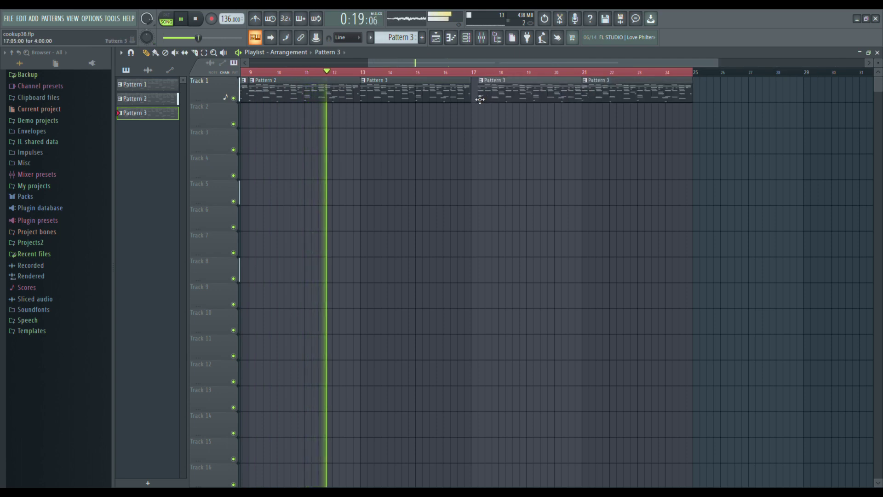
Step: Clear the playlist's time selection and open Pattern 3's channels from its clip at bar 13
left_click(204, 53)
right_click(357, 72)
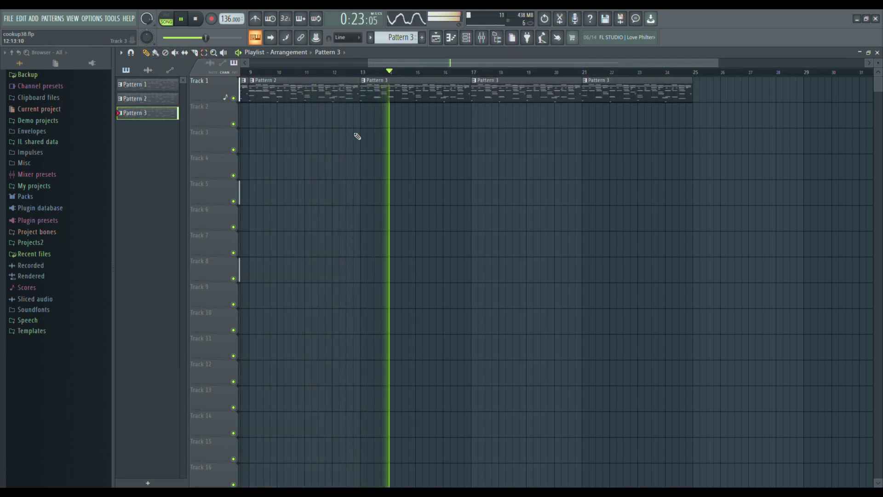
double_click(394, 96)
key("Escape")
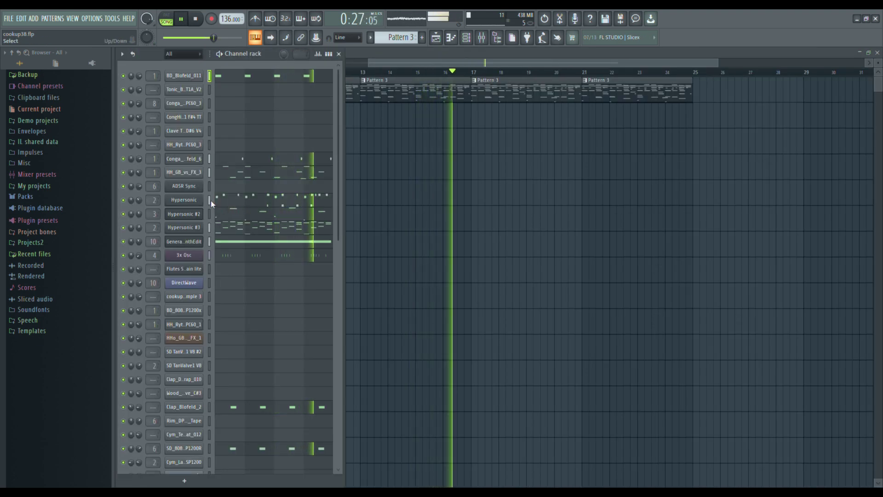
Step: Create Pattern 4 as a full copy of Pattern 3 with all of its channels
left_click(123, 200)
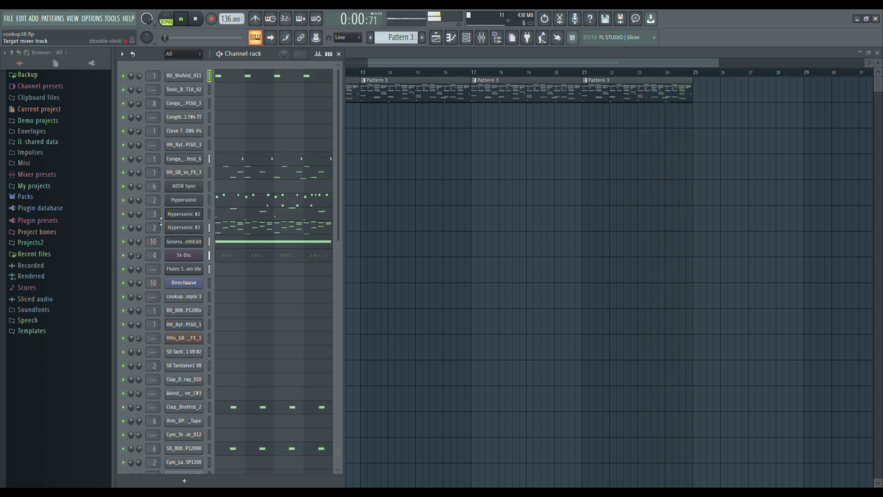
right_click(209, 201)
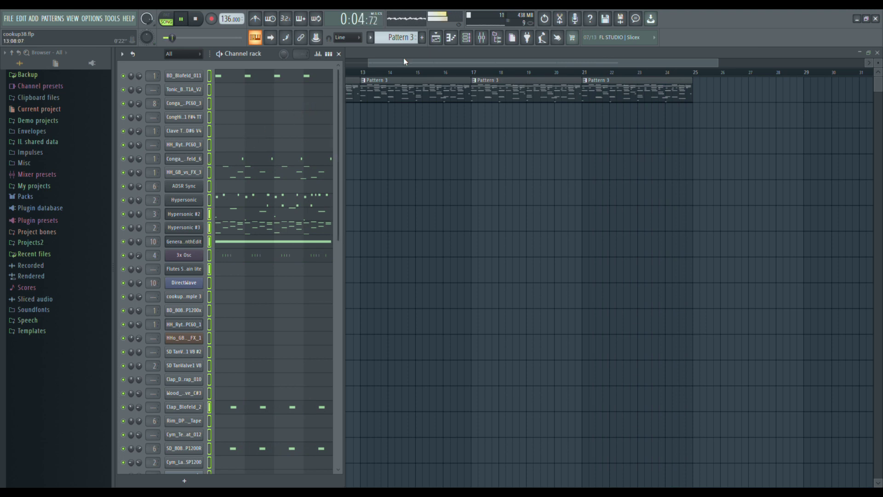
left_click_drag(408, 43, 408, 36)
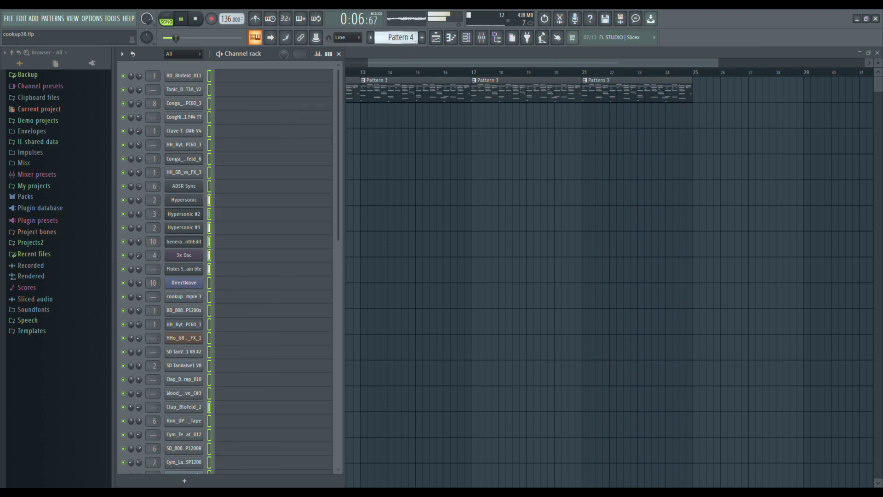
scroll(284, 279, "down", 3)
scroll(284, 275, "up", 3)
key("ctrl+v")
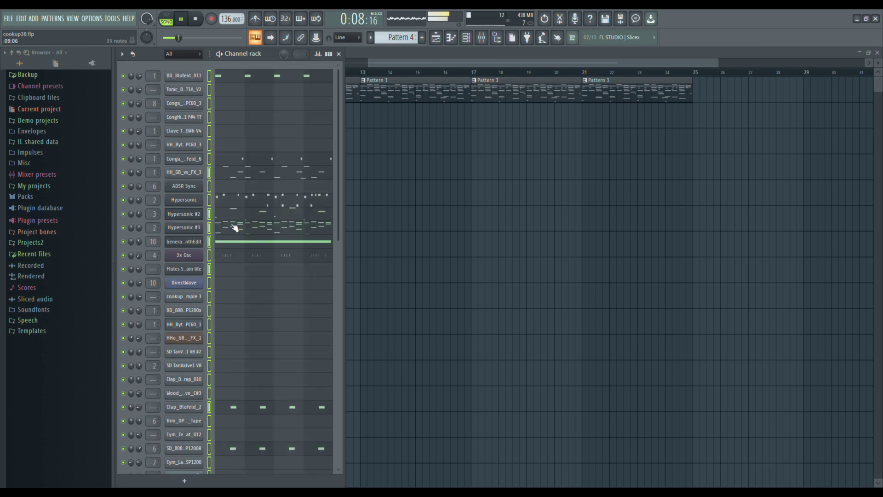
Step: Delete the Hypersonic notes in Pattern 4 except the opening A5 and A#5
left_click(230, 201)
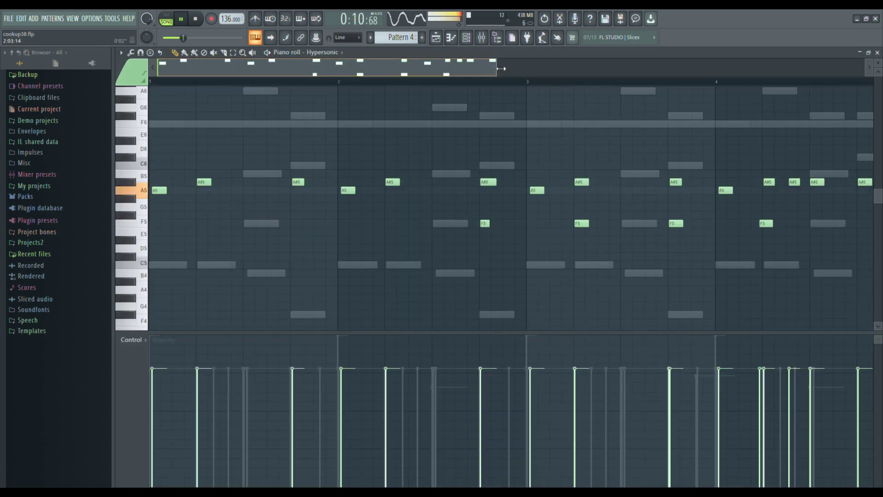
left_click_drag(501, 69, 720, 69)
right_click(354, 182)
right_click(296, 181)
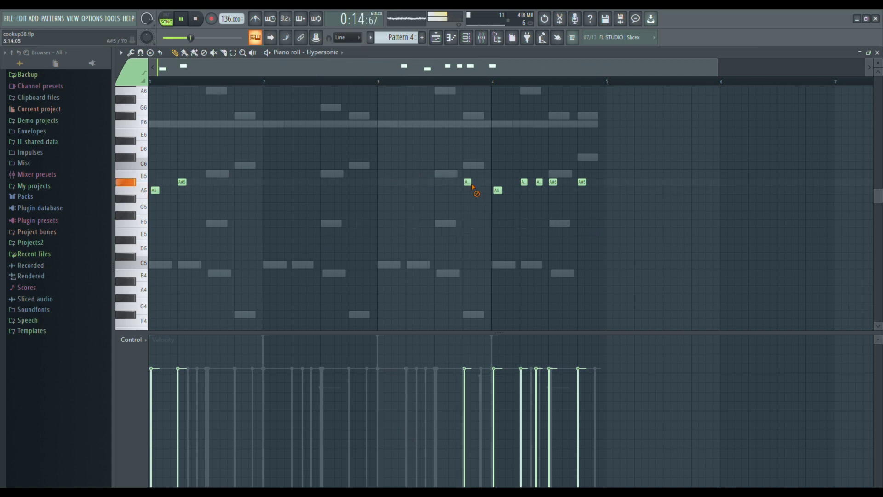
Step: Replace the Pattern 3 clip at bar 17 on Track 1 with a Pattern 4 clip
key("F5")
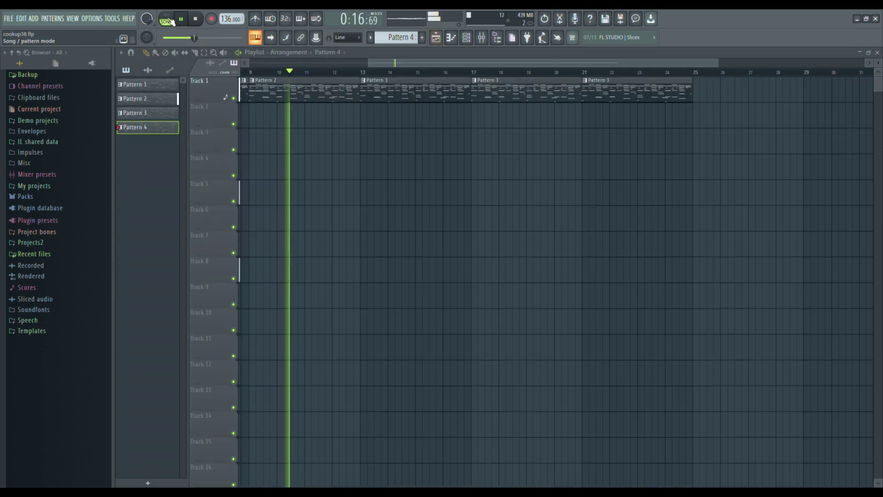
left_click_drag(381, 62, 401, 65)
left_click(441, 121)
right_click(520, 95)
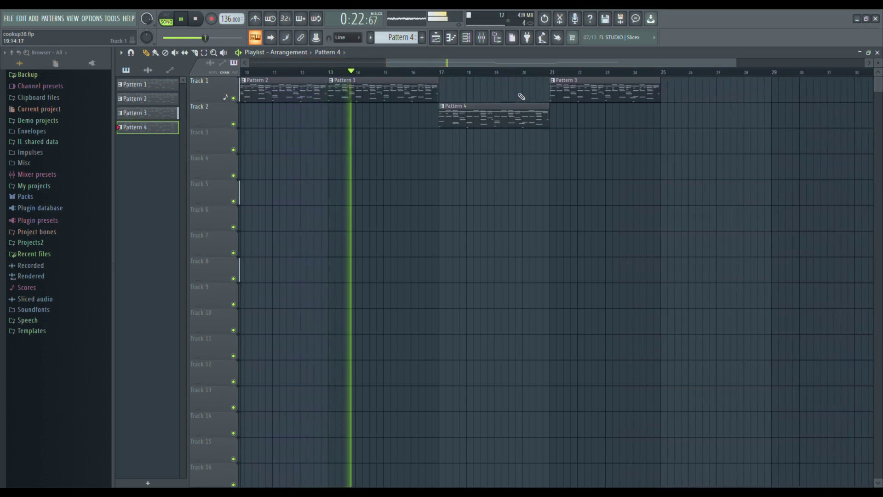
right_click(556, 98)
key("1")
left_click(556, 98)
left_click_drag(506, 107, 497, 84)
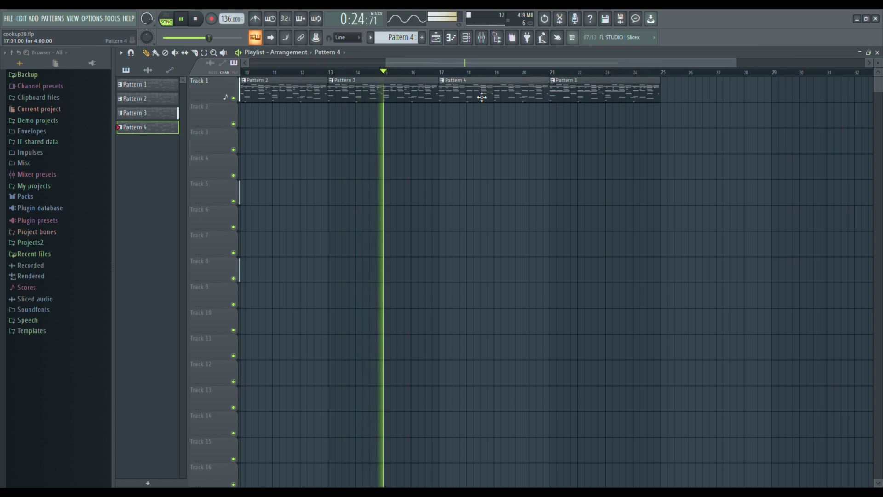
Step: Create Pattern 10 as a copy of Pattern 4 without its Hypersonic part
double_click(481, 97)
key("F6")
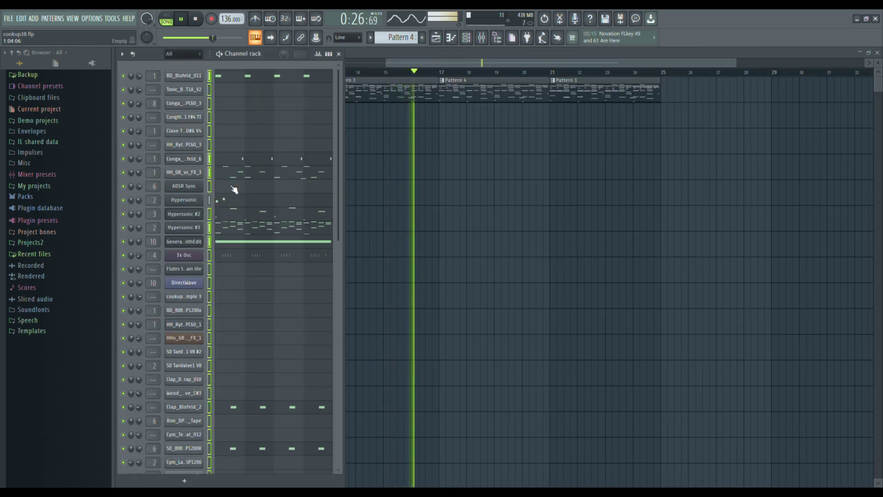
key("F4")
key("plus")
key("plus")
key("plus")
key("plus")
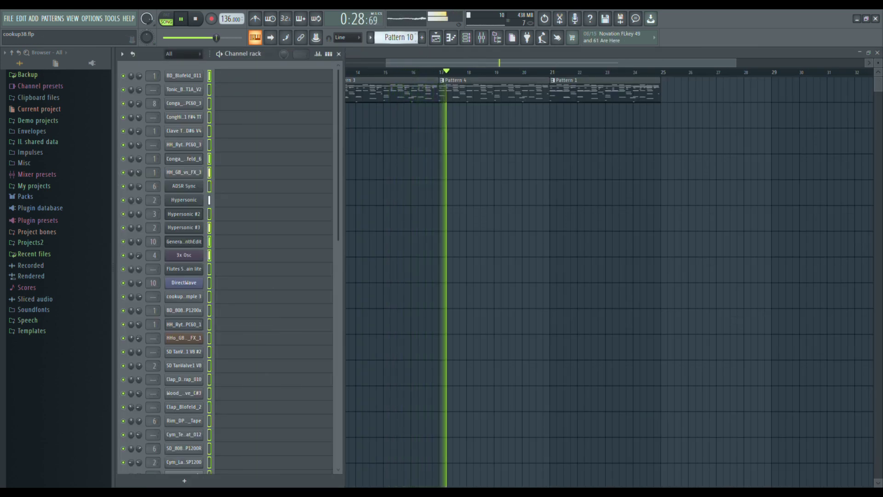
Step: Replace the Pattern 3 clip at bar 21 on Track 1 with a Pattern 10 clip
left_click(559, 114)
right_click(570, 95)
left_click_drag(581, 115, 581, 90)
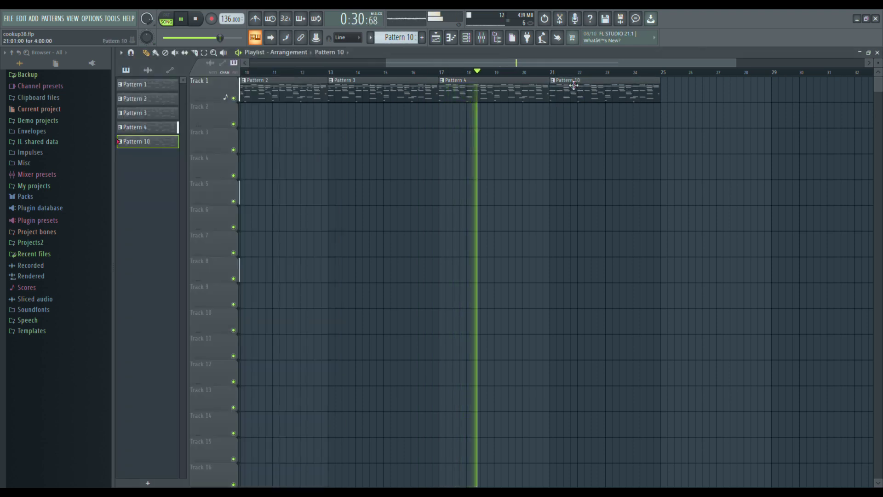
Step: Add Pattern 10 clips at bars 25 and 29 on Track 1 and remove the extra one at bar 33
left_click(565, 89)
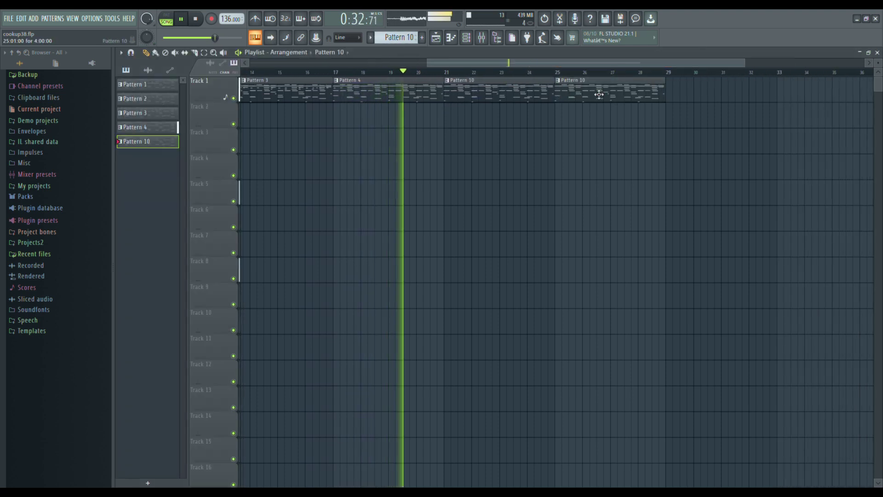
left_click(674, 90)
left_click_drag(419, 64, 249, 64)
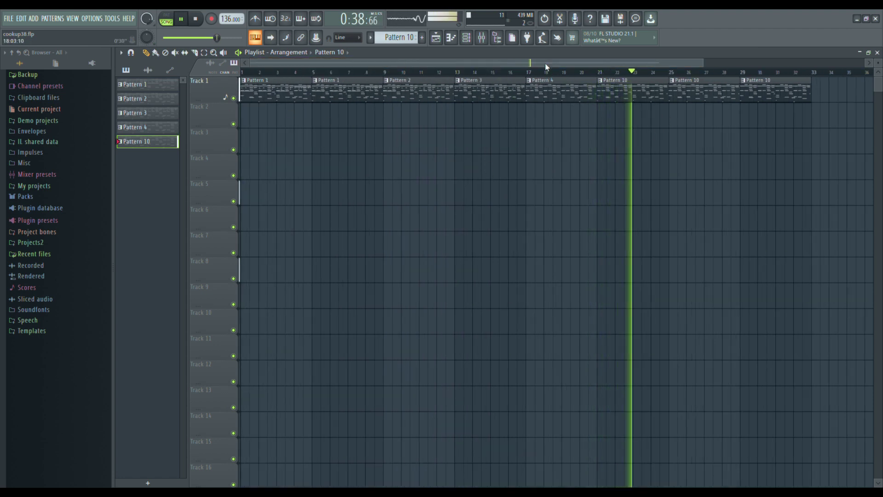
left_click_drag(545, 63, 706, 71)
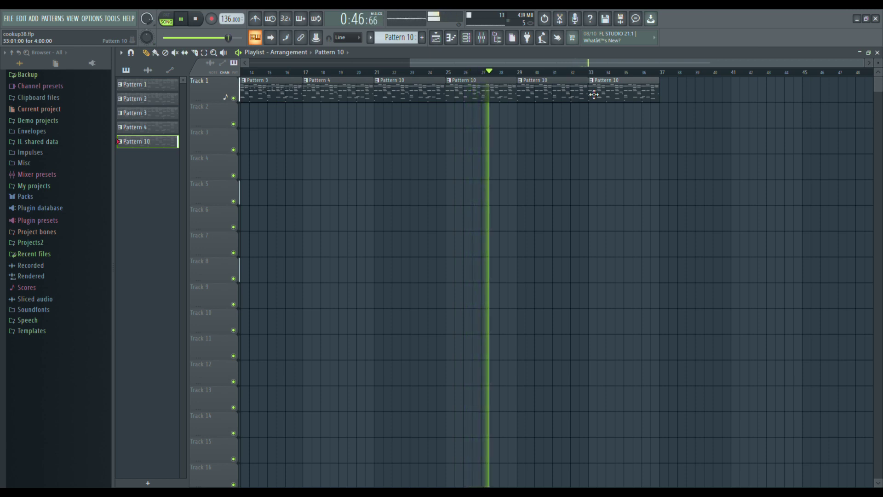
right_click(594, 95)
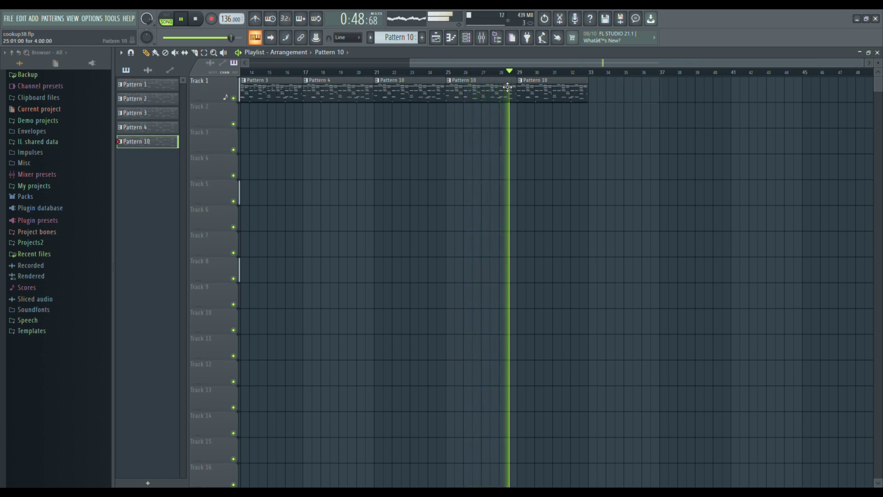
Step: Duplicate all Track 1 clips so the copy starts at bar 33, and clear the clip and time selections
key("ctrl+a")
left_click_drag(434, 60, 673, 73)
key("ctrl+b")
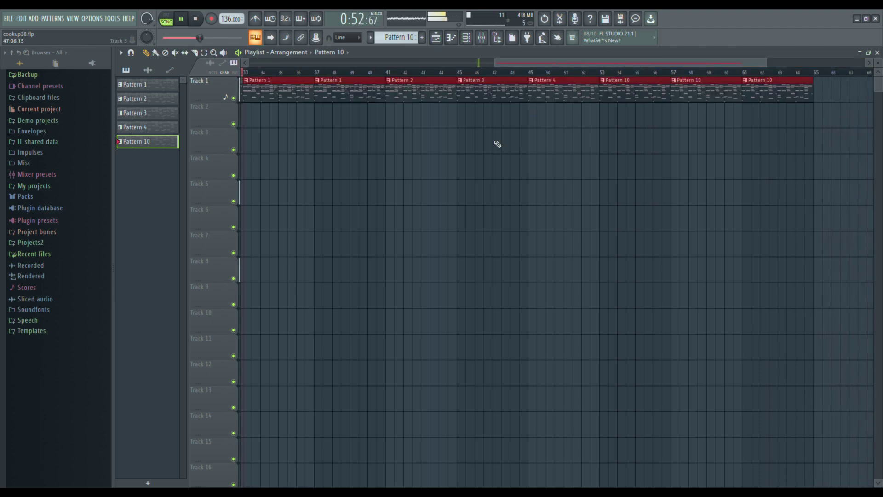
key("ctrl+d")
left_click_drag(515, 64, 437, 64)
left_click(204, 53)
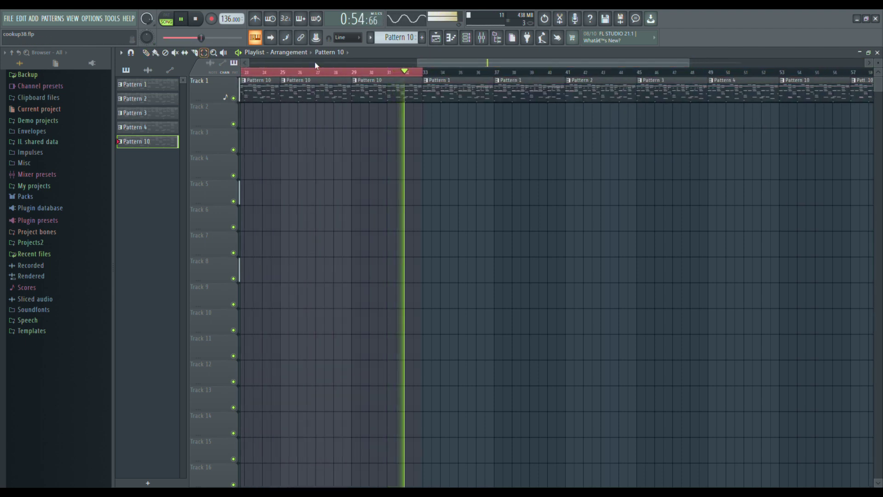
left_click(327, 74, "ctrl")
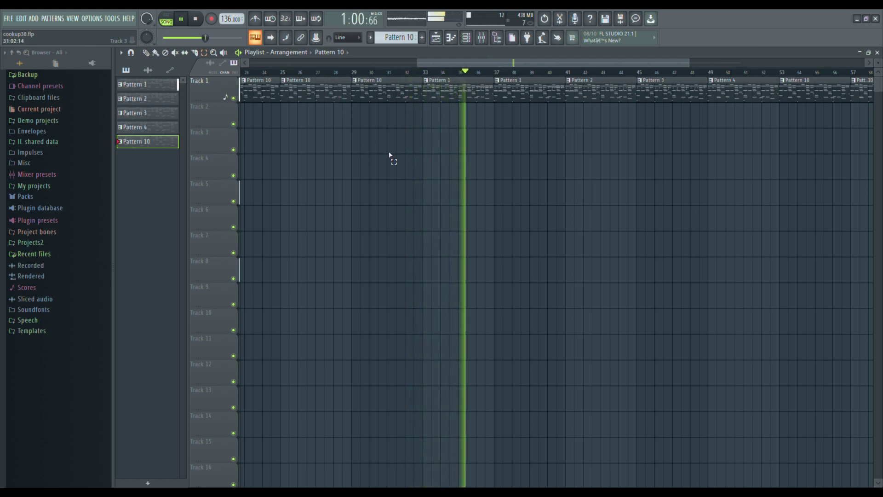
Step: Close the playlist, the Hypersonic #2 window and the conga and hi-hat channel settings windows
left_click(877, 53)
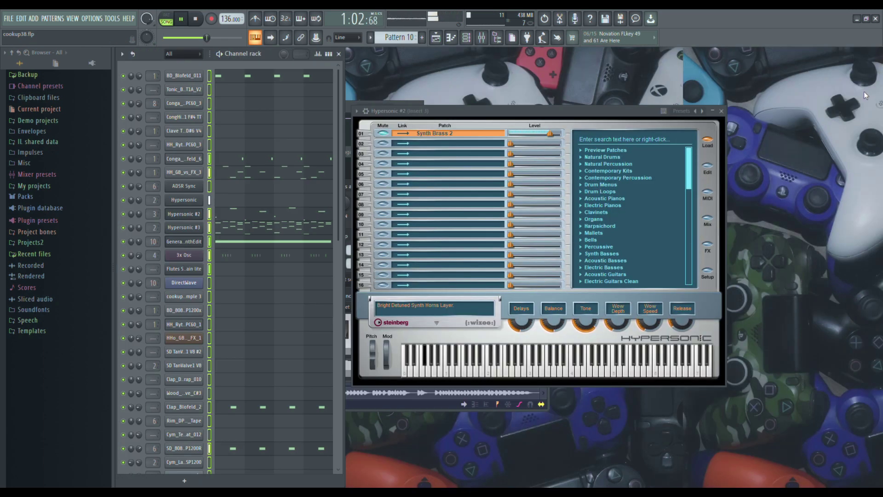
left_click(721, 111)
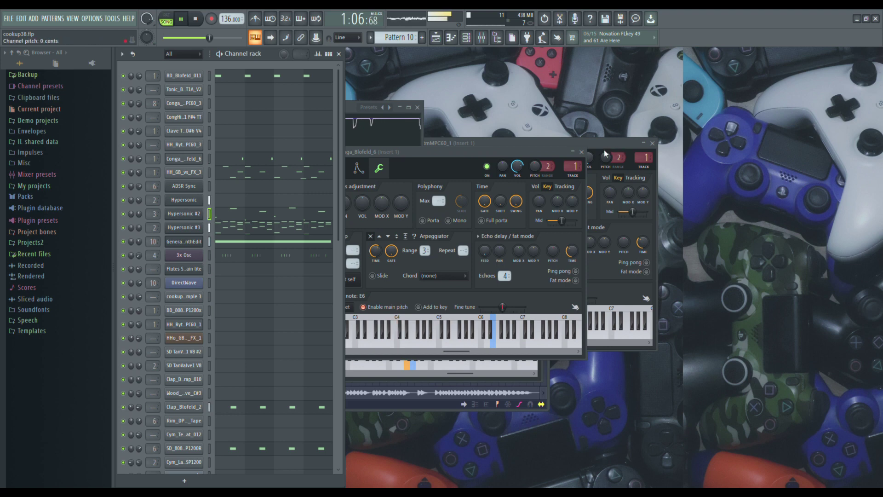
left_click(582, 152)
left_click(652, 143)
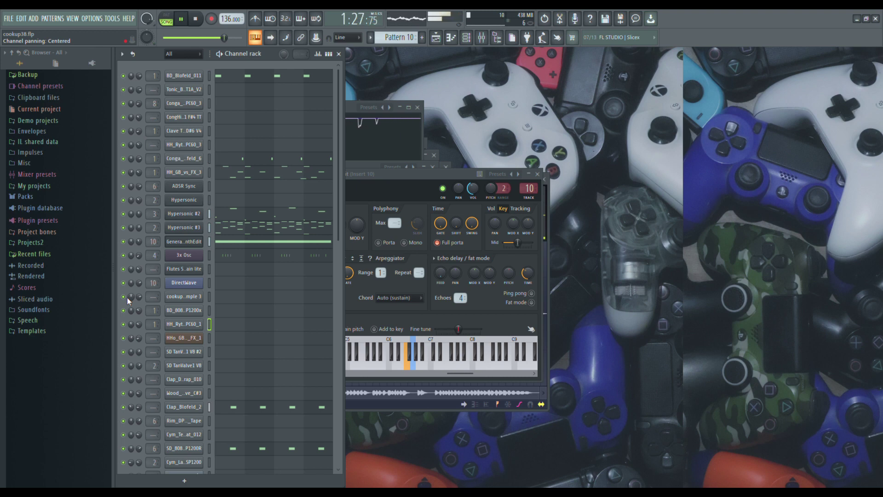
Step: Solo the ADSR Sync channel and unmute the melodic channels from Hypersonic down to the flute, leaving the drums muted
right_click(123, 187)
left_click(123, 200)
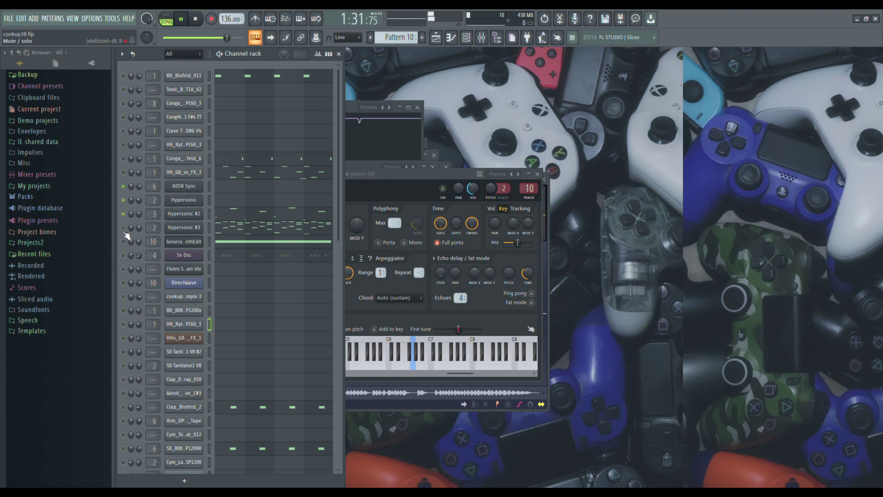
left_click_drag(124, 233, 122, 293)
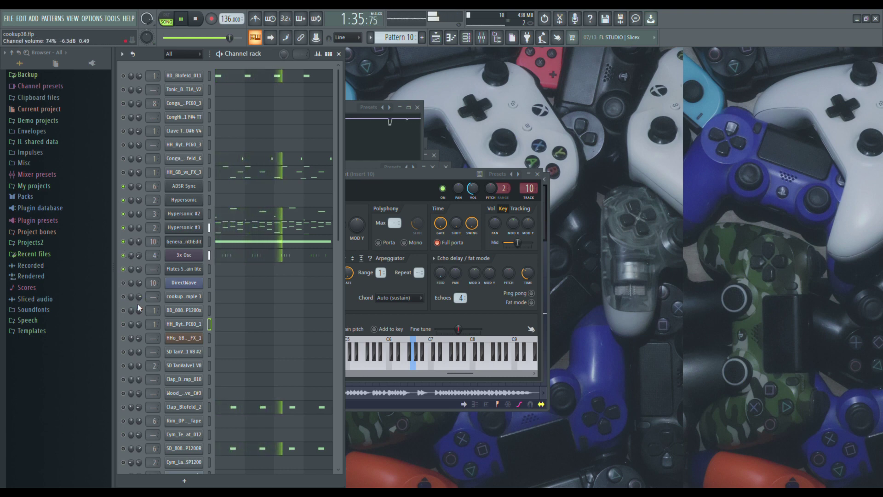
scroll(226, 311, "down", 5)
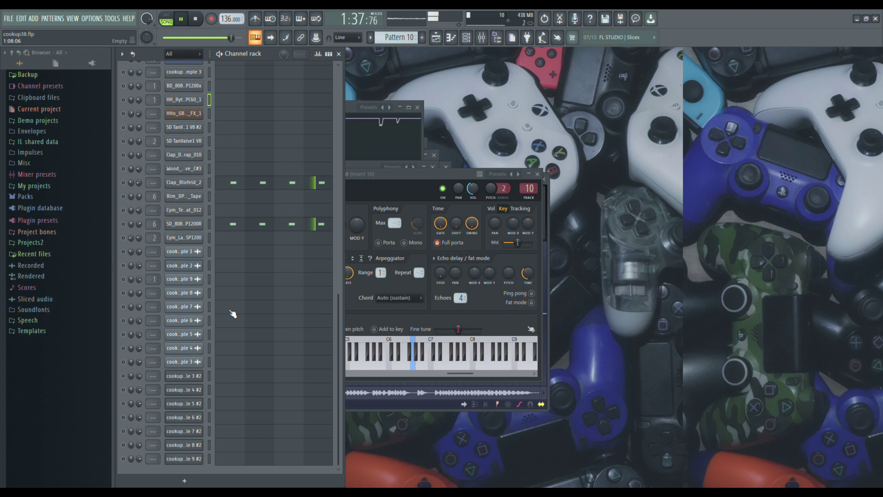
scroll(233, 314, "up", 5)
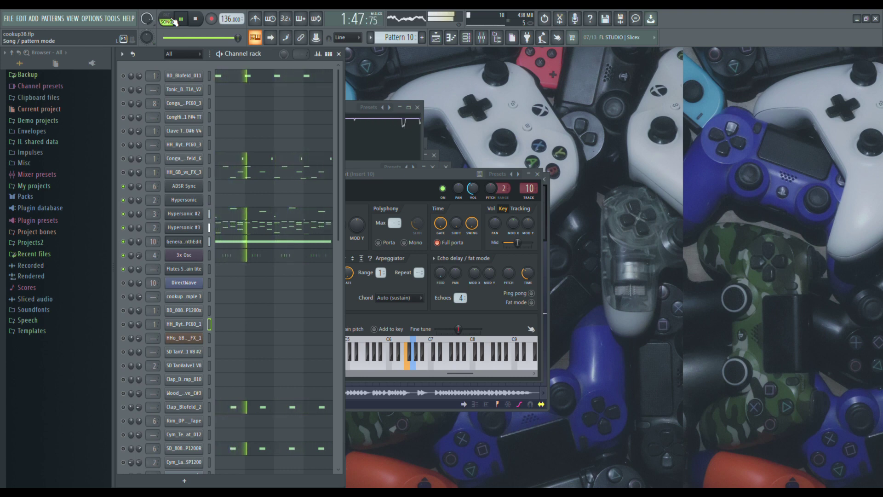
Step: Display the whole Track 1 arrangement in the playlist, from bar 1 to the end of the last clip
left_click(435, 37)
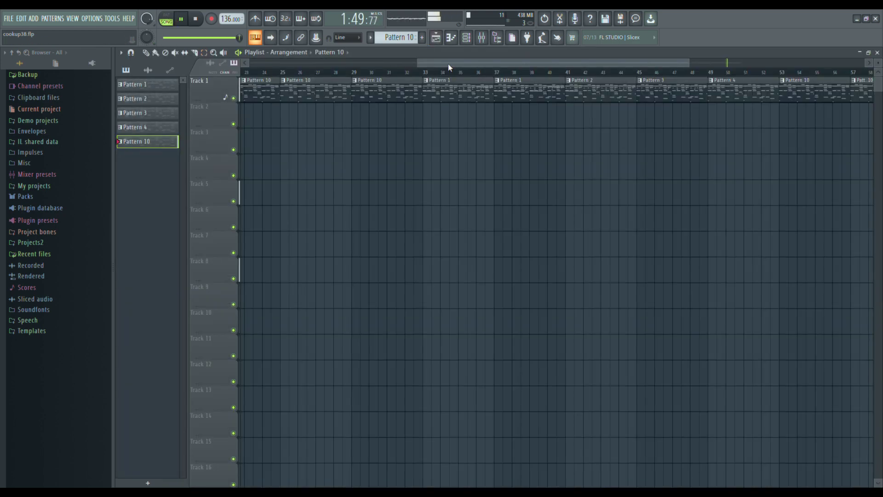
left_click_drag(419, 63, 250, 63)
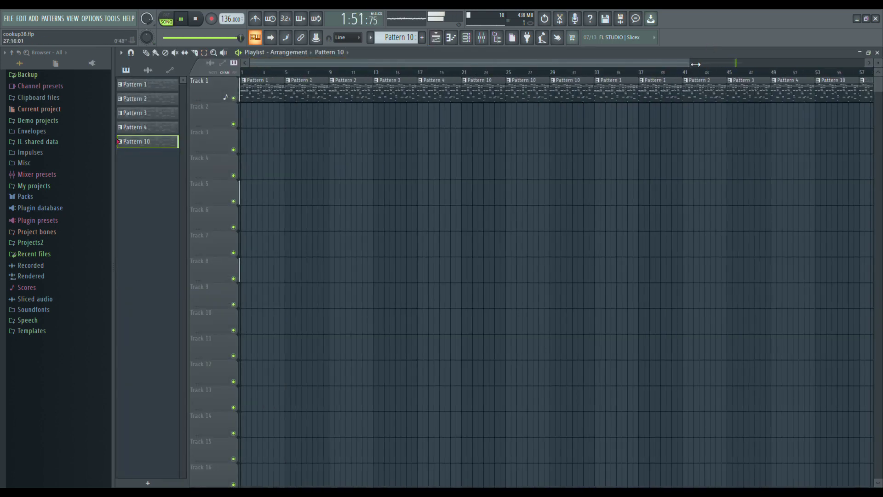
left_click_drag(695, 65, 830, 63)
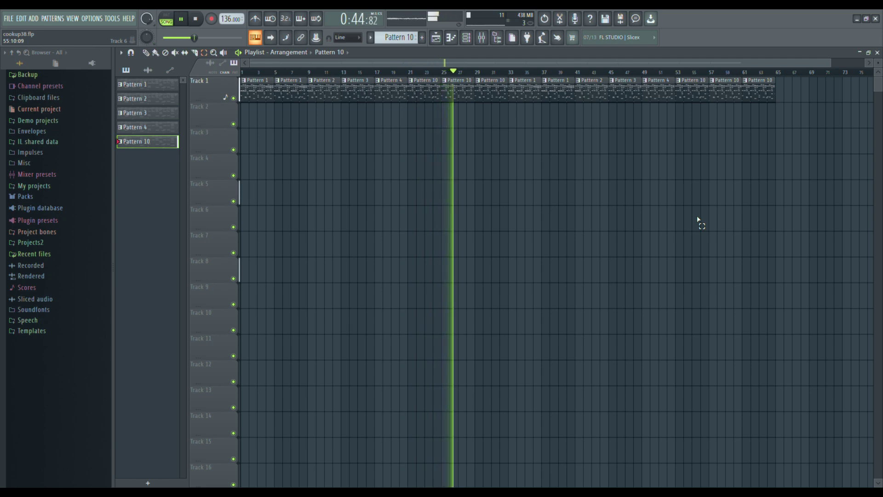
Step: Close the playlist, play the song with the drums muted, and stop playback
left_click(878, 52)
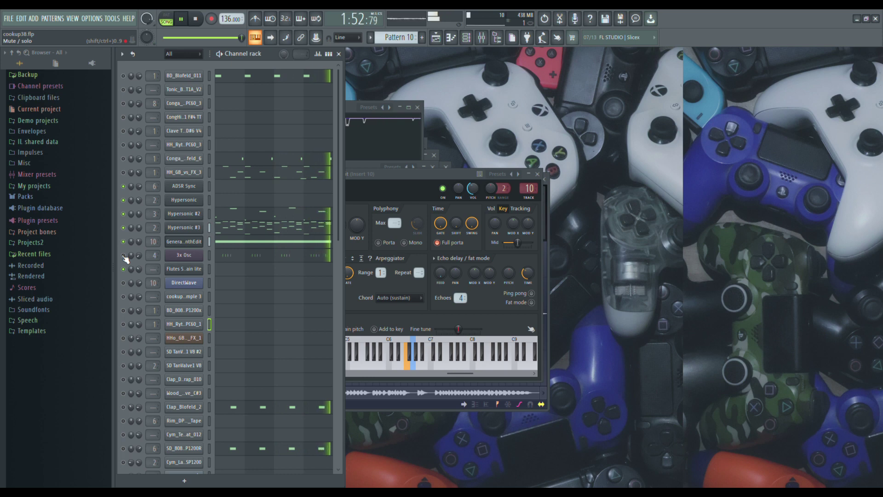
key("space")
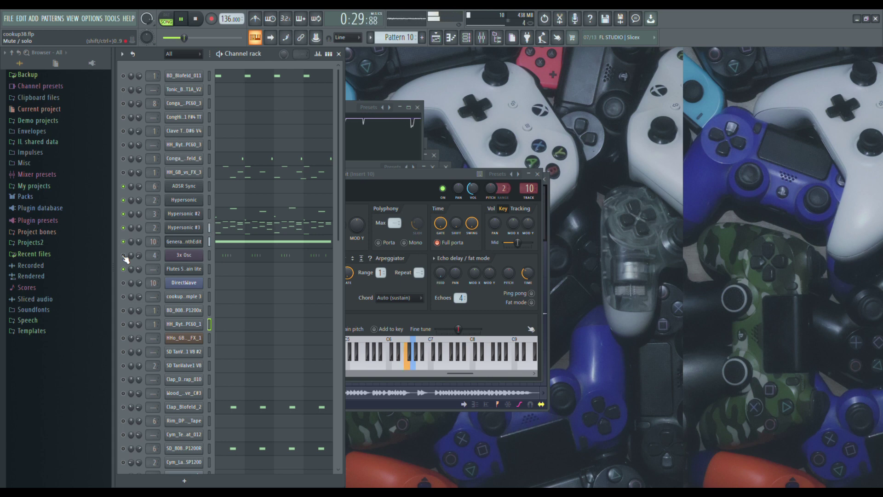
key("space")
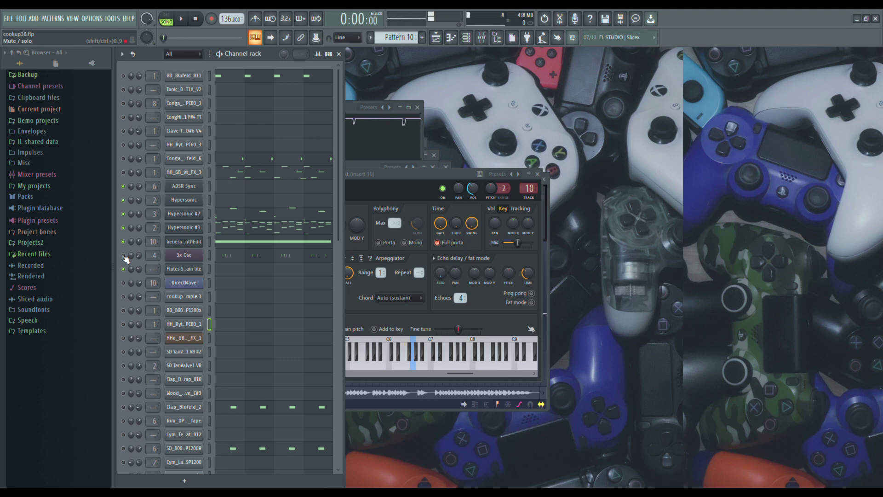